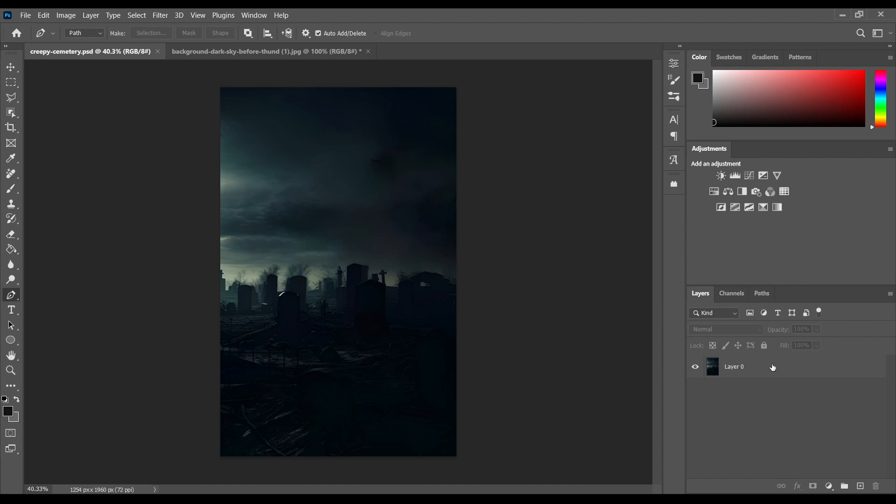
Trace the skyline with the Pen tool from the cemetery image's right edge, around the rounded gravestone and the cross
{"action": "scroll", "coordinate": [424, 296], "scroll_direction": "up", "scroll_amount": 5}
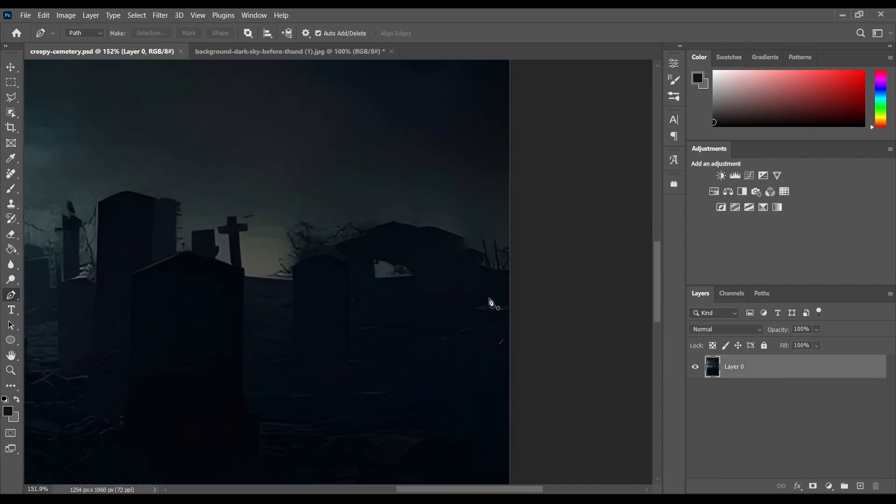
{"action": "left_click", "coordinate": [516, 269]}
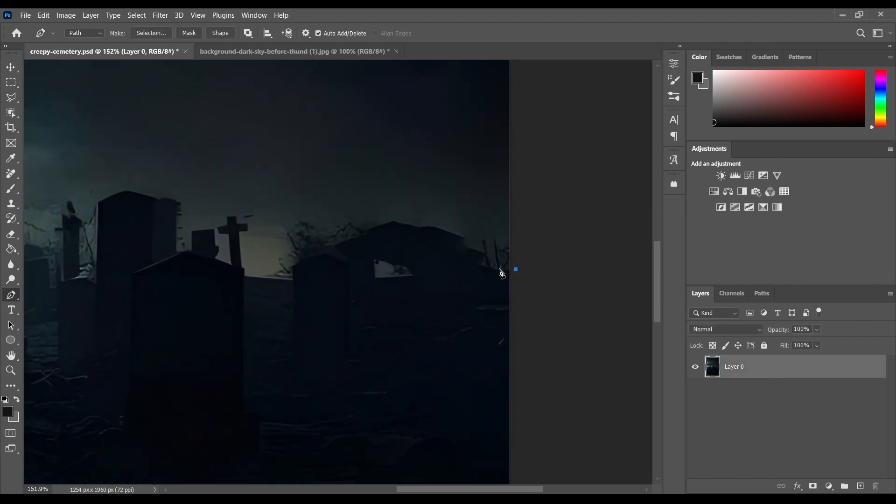
{"action": "left_click", "coordinate": [412, 277]}
{"action": "scroll", "coordinate": [367, 269], "scroll_direction": "up", "scroll_amount": 4}
{"action": "left_click", "coordinate": [260, 240]}
{"action": "left_click", "coordinate": [248, 208]}
{"action": "left_click", "coordinate": [210, 208]}
{"action": "left_click", "coordinate": [188, 247]}
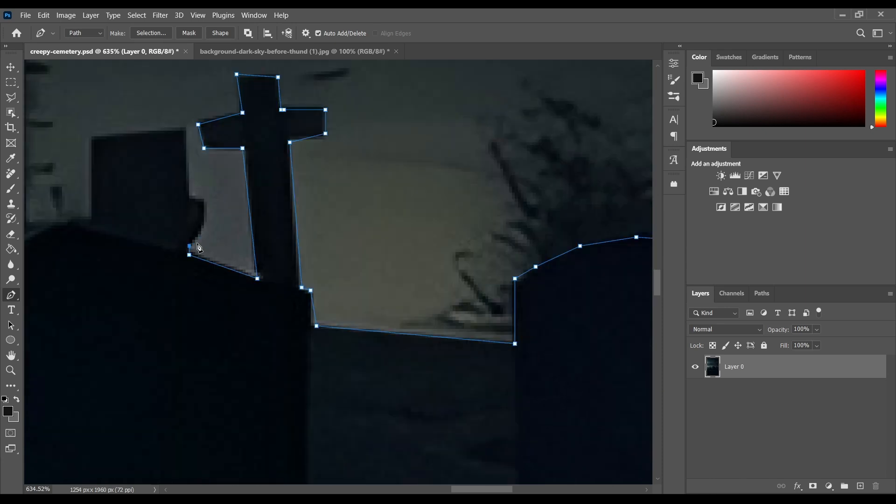
Continue the skyline path leftward around the square block and the tall central gravestones
{"action": "left_click", "coordinate": [186, 130]}
{"action": "left_click", "coordinate": [87, 138]}
{"action": "left_click", "coordinate": [297, 101]}
{"action": "left_click", "coordinate": [240, 88]}
{"action": "left_click", "coordinate": [332, 130]}
{"action": "left_click", "coordinate": [332, 341]}
{"action": "left_click", "coordinate": [280, 370]}
{"action": "left_click", "coordinate": [281, 270]}
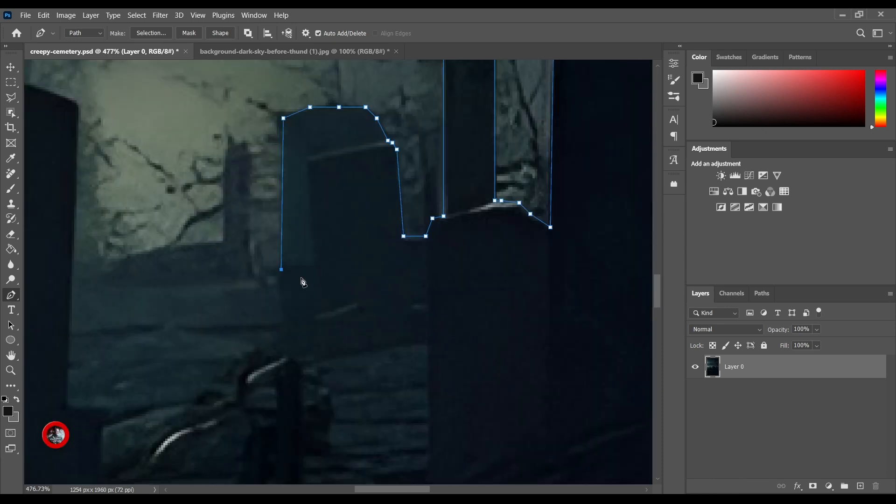
Trace the remaining gravestone silhouettes to the image's left edge, including the cross-shaped monument there
{"action": "left_click", "coordinate": [173, 120]}
{"action": "left_click", "coordinate": [103, 152]}
{"action": "left_click", "coordinate": [323, 326]}
{"action": "left_click", "coordinate": [266, 341]}
{"action": "left_click", "coordinate": [200, 346]}
{"action": "left_click", "coordinate": [330, 191]}
{"action": "left_click", "coordinate": [230, 232]}
{"action": "left_click_drag", "start_coordinate": [294, 293], "coordinate": [338, 230]}
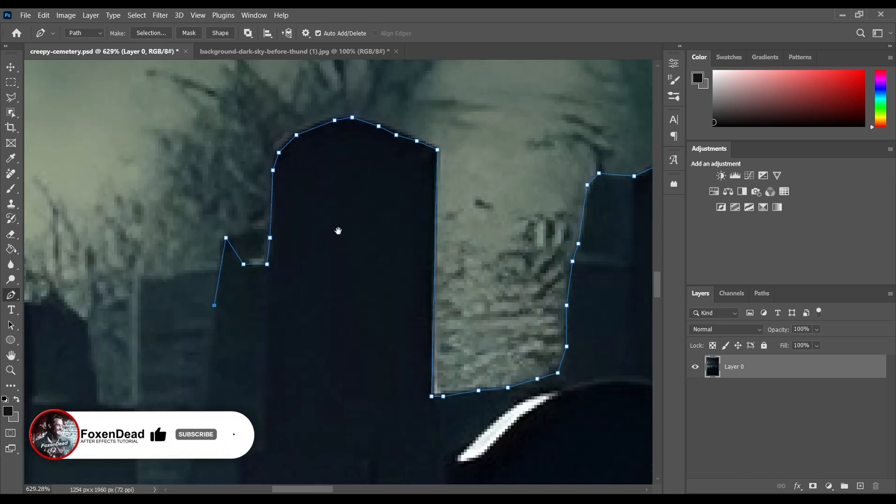
{"action": "left_click", "coordinate": [332, 261]}
{"action": "left_click", "coordinate": [306, 256]}
{"action": "scroll", "coordinate": [478, 275], "scroll_direction": "down", "scroll_amount": 5}
{"action": "scroll", "coordinate": [436, 200], "scroll_direction": "up", "scroll_amount": 5}
{"action": "left_click", "coordinate": [210, 320]}
{"action": "left_click", "coordinate": [148, 110]}
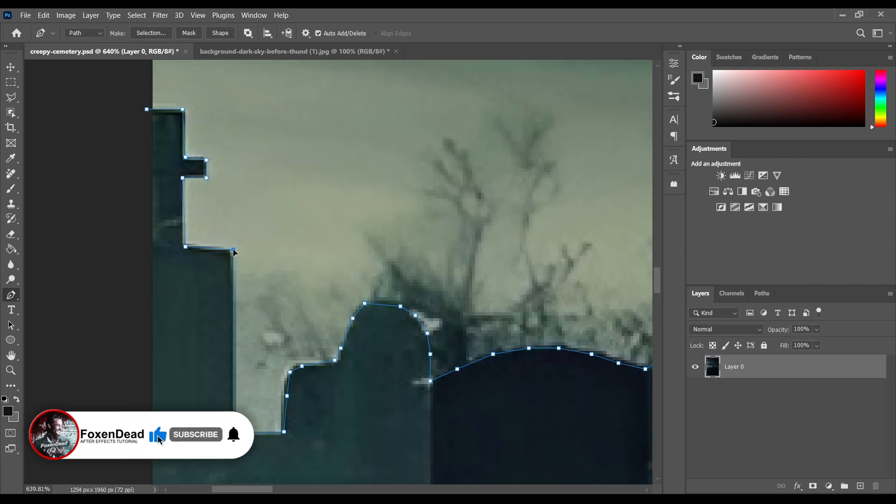
Close the path around the outside of the canvas so that it encloses the whole sky
{"action": "scroll", "coordinate": [148, 110], "scroll_direction": "down", "scroll_amount": 8}
{"action": "left_click", "coordinate": [198, 87]}
{"action": "left_click", "coordinate": [451, 82]}
{"action": "left_click", "coordinate": [495, 191]}
{"action": "left_click", "coordinate": [444, 283]}
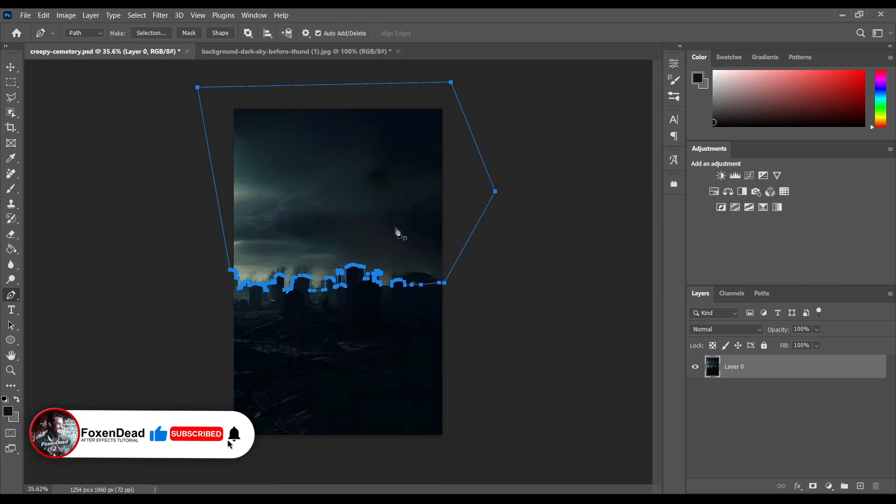
Convert the path into a new anti-aliased selection with 0 px feather and delete the sky
{"action": "right_click", "coordinate": [325, 182]}
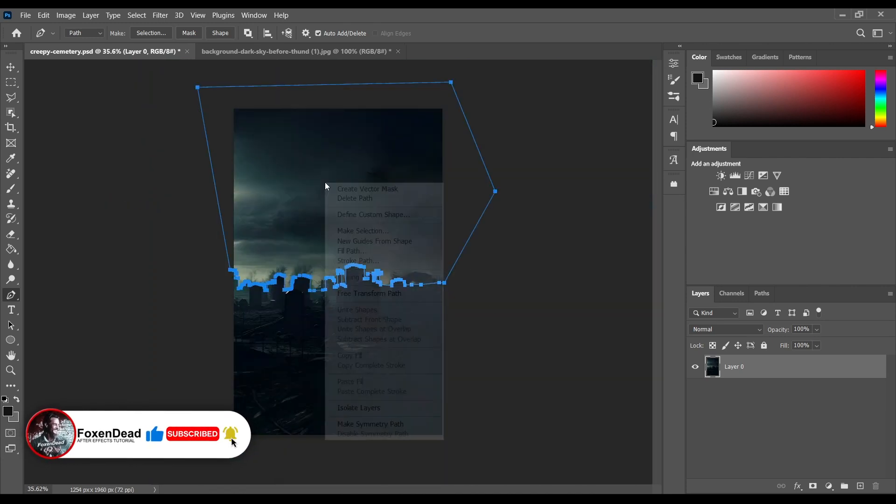
{"action": "left_click", "coordinate": [363, 231]}
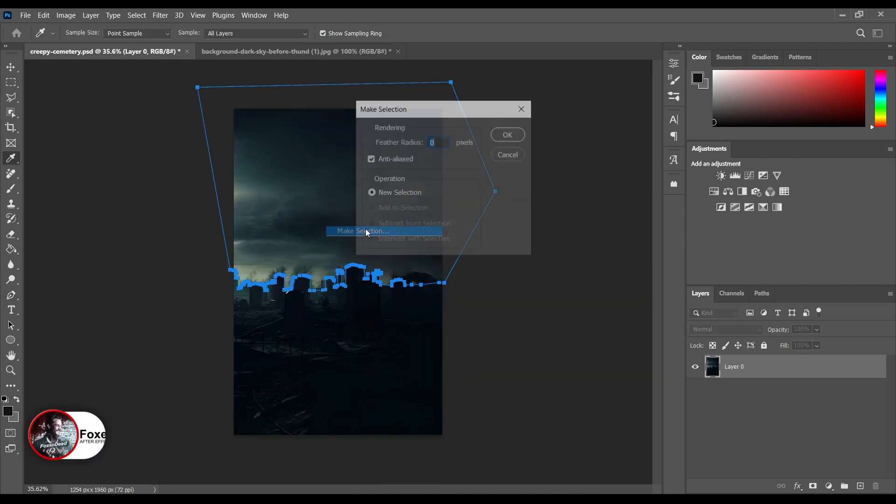
{"action": "left_click", "coordinate": [509, 136]}
{"action": "key", "text": "Delete"}
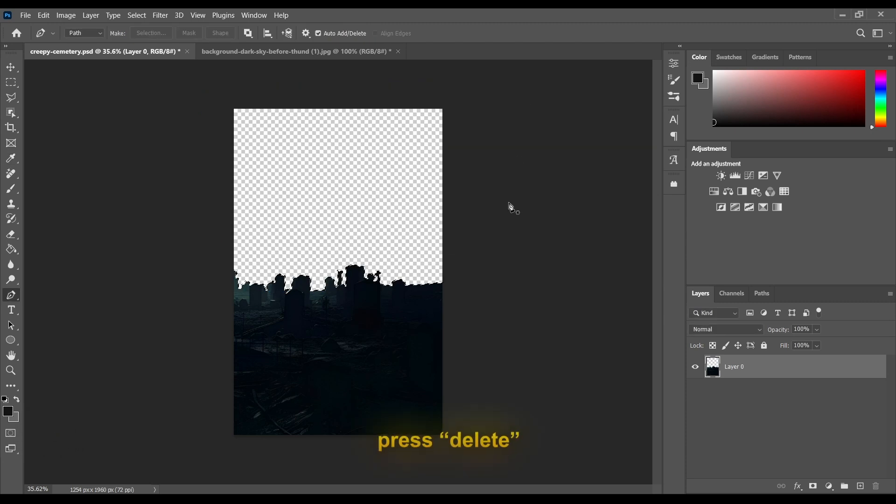
Clear the sky selection and deselect Layer 0
{"action": "key", "text": "m"}
{"action": "right_click", "coordinate": [348, 185]}
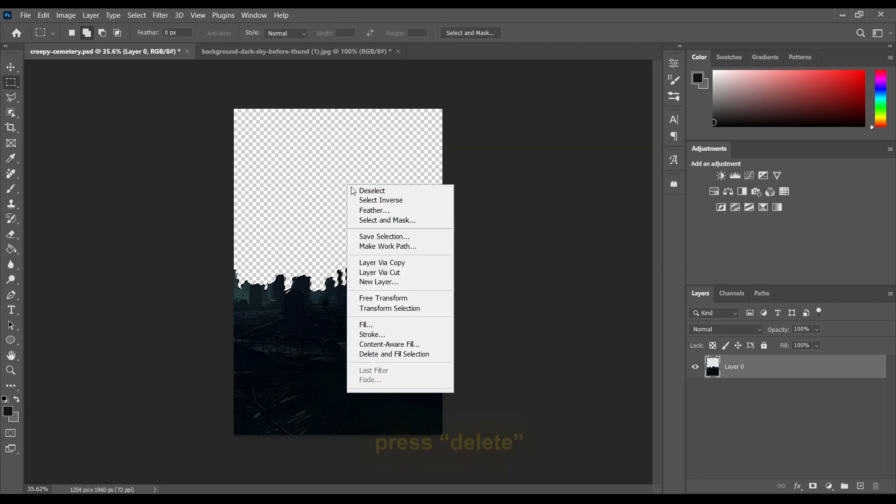
{"action": "left_click", "coordinate": [380, 194]}
{"action": "left_click", "coordinate": [808, 431]}
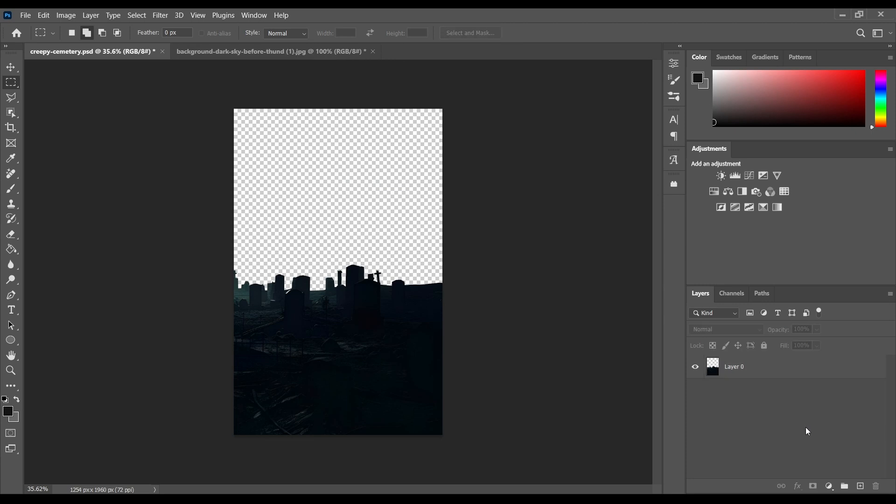
Copy the layer from background-dark-sky-before-thund (1).jpg and paste it into creepy-cemetery.psd
{"action": "left_click", "coordinate": [258, 51]}
{"action": "left_click", "coordinate": [776, 362]}
{"action": "key", "text": "ctrl+c"}
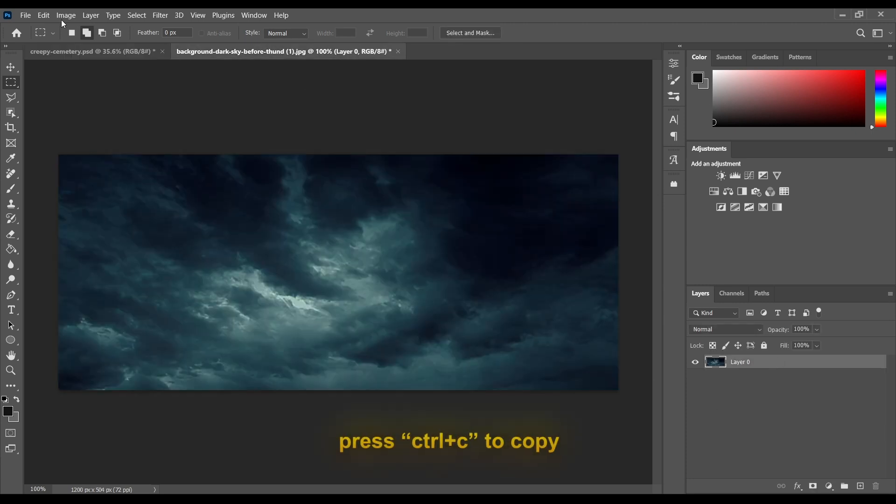
{"action": "left_click", "coordinate": [94, 51]}
{"action": "key", "text": "ctrl+v"}
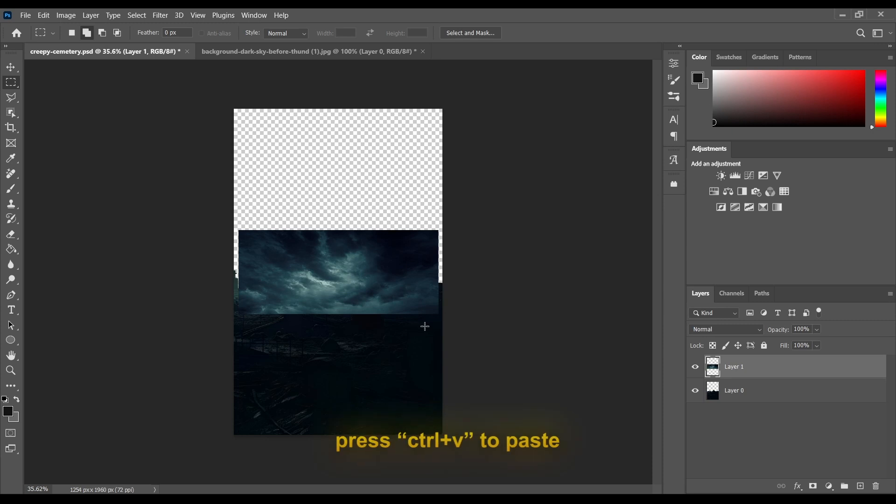
Enlarge the pasted sky with Free Transform and move it up to cover the empty sky area
{"action": "key", "text": "ctrl+t"}
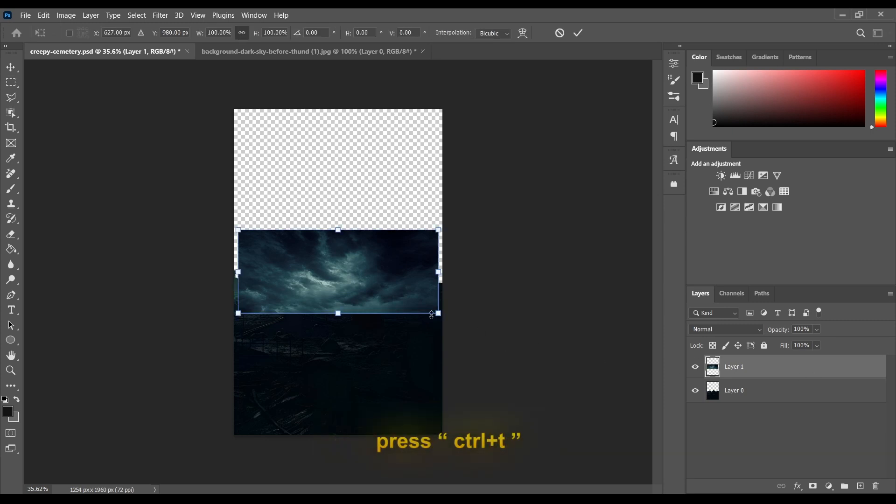
{"action": "left_click_drag", "start_coordinate": [438, 313], "coordinate": [621, 388]}
{"action": "left_click_drag", "start_coordinate": [510, 366], "coordinate": [511, 314]}
{"action": "key", "text": "Return"}
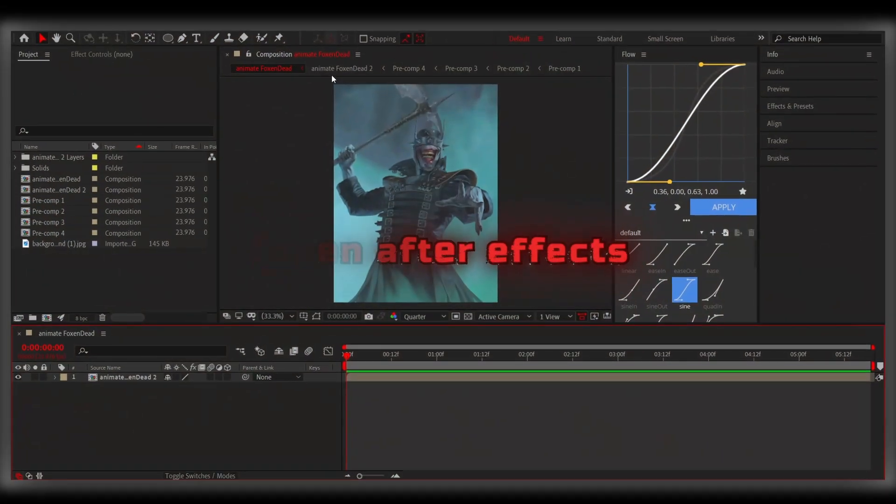
In After Effects, hide Layer 0 copy in the animate FoxenDead 2 composition and return to animate FoxenDead
{"action": "left_click", "coordinate": [366, 110]}
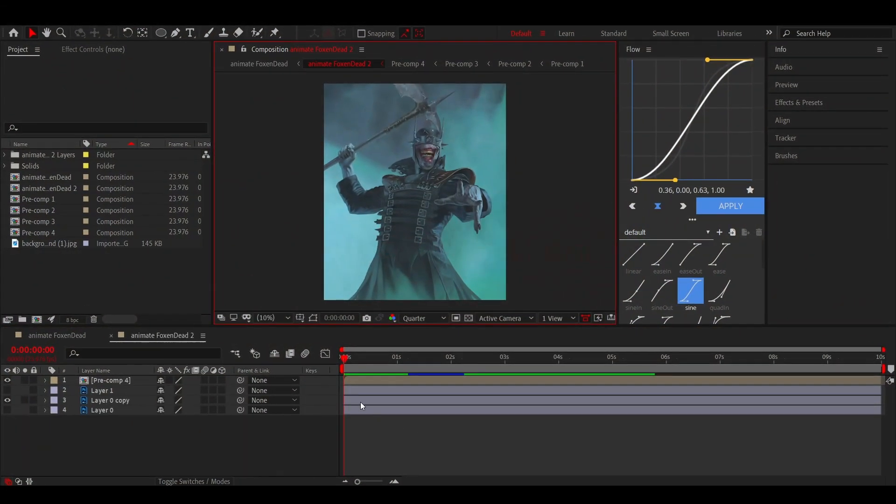
{"action": "left_click", "coordinate": [360, 402]}
{"action": "left_click", "coordinate": [8, 402]}
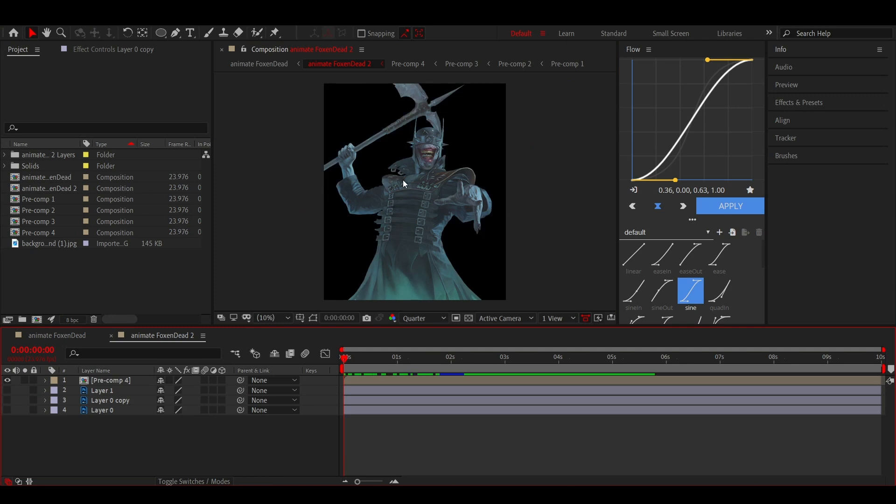
{"action": "left_click", "coordinate": [260, 64]}
Import creepy-cemetery.psd as a composition with editable layer styles and place it beneath the character layer at the start
{"action": "left_click_drag", "start_coordinate": [344, 362], "coordinate": [315, 378]}
{"action": "key", "text": "alt+Tab"}
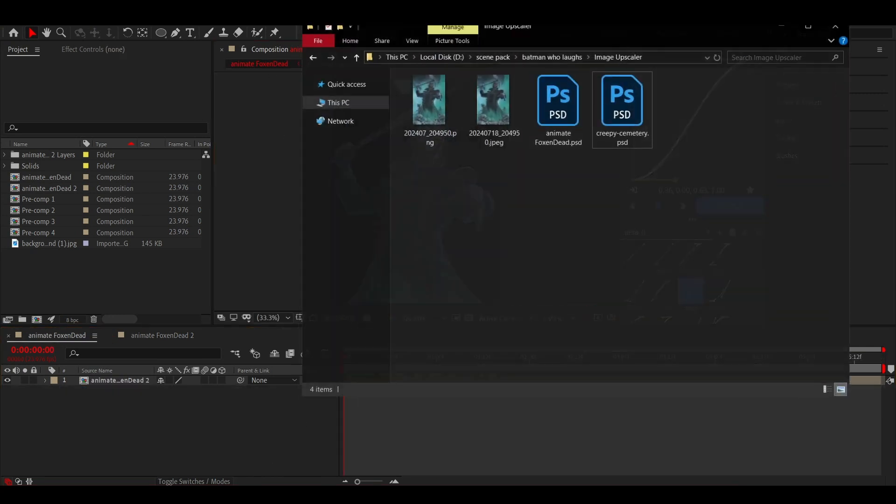
{"action": "left_click_drag", "start_coordinate": [630, 107], "coordinate": [105, 267]}
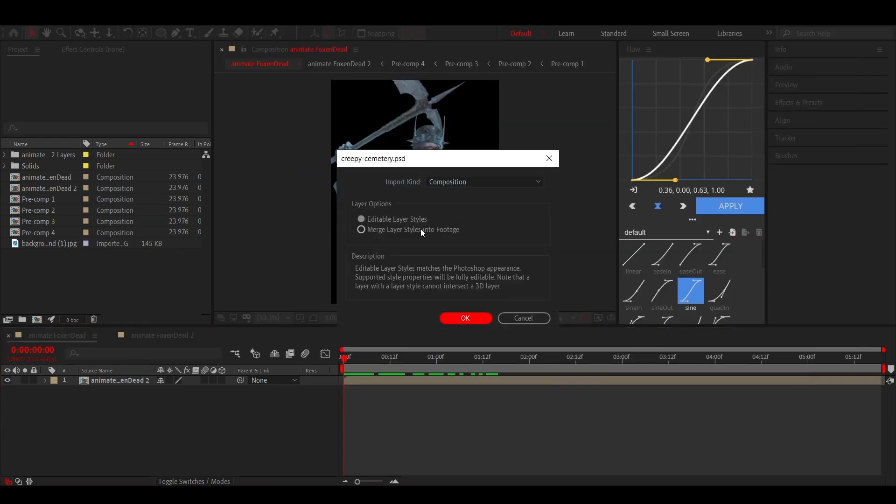
{"action": "left_click", "coordinate": [463, 316]}
{"action": "left_click_drag", "start_coordinate": [139, 308], "coordinate": [181, 397]}
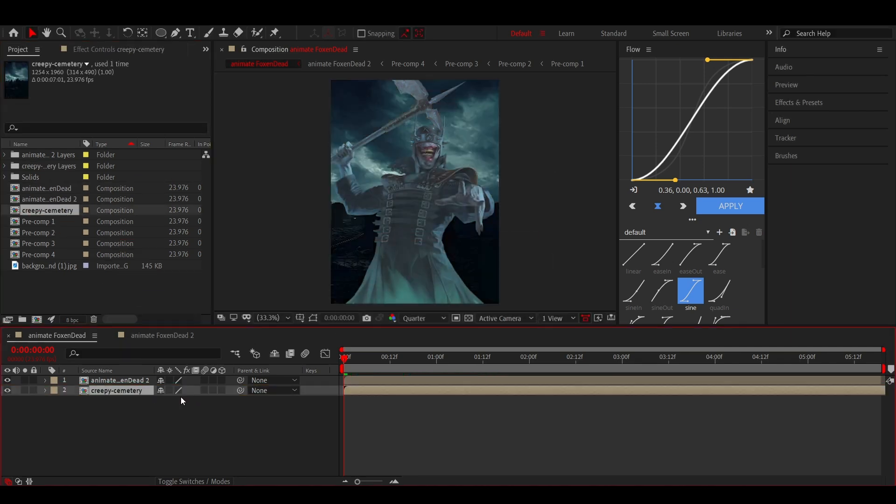
Open the creepy-cemetery composition and delete its sky layer, Layer 1
{"action": "double_click", "coordinate": [410, 391]}
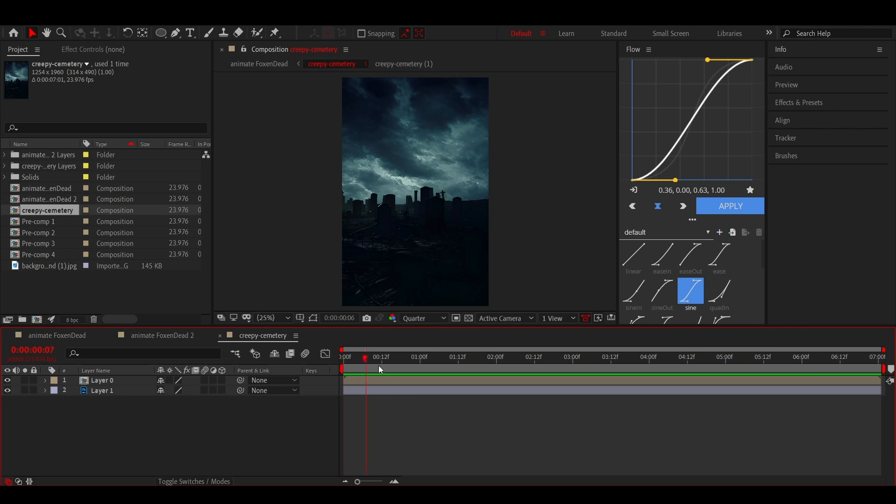
{"action": "left_click", "coordinate": [375, 391]}
{"action": "key", "text": "Delete"}
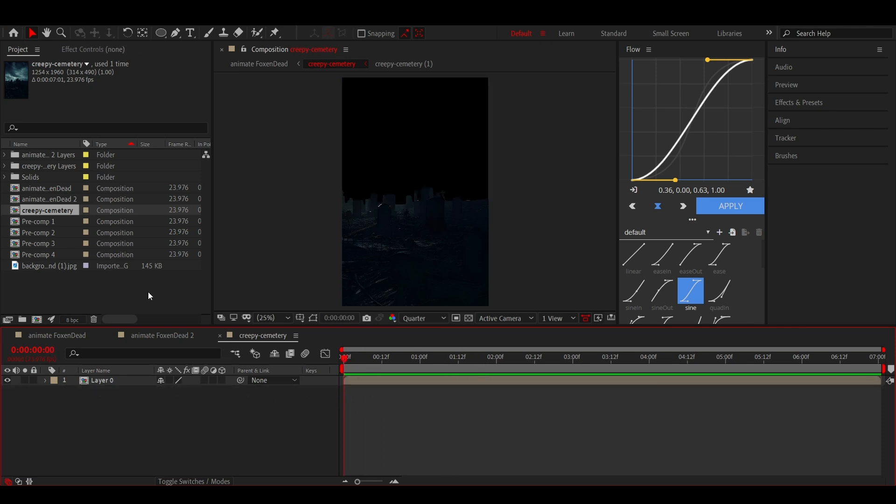
Add the background sky JPG beneath Layer 0 and scale it up beyond the composition's width
{"action": "left_click_drag", "start_coordinate": [34, 265], "coordinate": [125, 399]}
{"action": "key", "text": "s"}
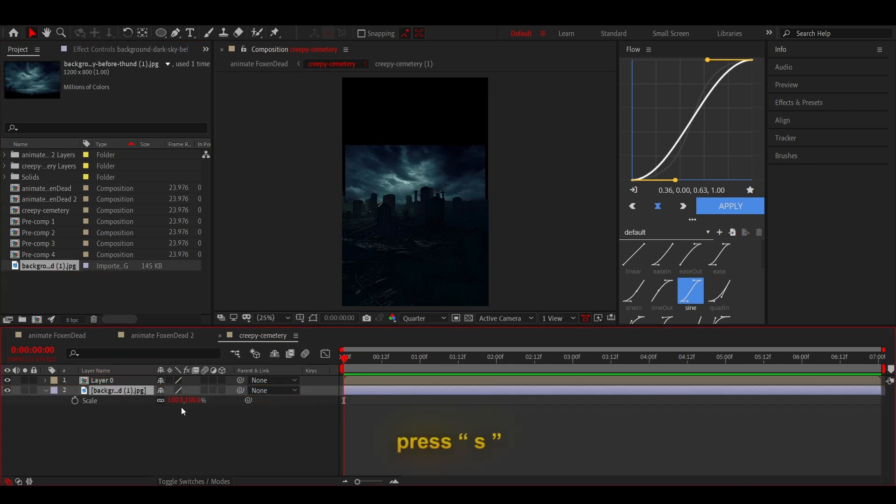
{"action": "left_click_drag", "start_coordinate": [186, 400], "coordinate": [144, 405]}
{"action": "left_click", "coordinate": [313, 318]}
Rotate the sky layer slightly counter-clockwise and reposition it over the skyline at about 503, 673
{"action": "key", "text": "p"}
{"action": "left_click_drag", "start_coordinate": [58, 401], "coordinate": [18, 399]}
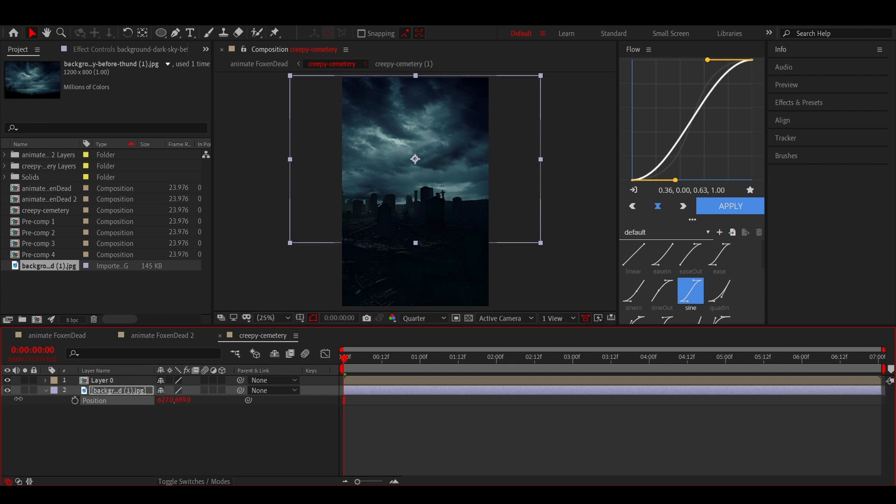
{"action": "key", "text": "r"}
{"action": "left_click_drag", "start_coordinate": [180, 402], "coordinate": [101, 409]}
{"action": "key", "text": "p"}
{"action": "left_click", "coordinate": [455, 414]}
{"action": "key", "text": "p"}
{"action": "key", "text": "p"}
Animate the sky's position with a keyframe at the start and one shifted to the right at the composition's end
{"action": "left_click", "coordinate": [79, 400]}
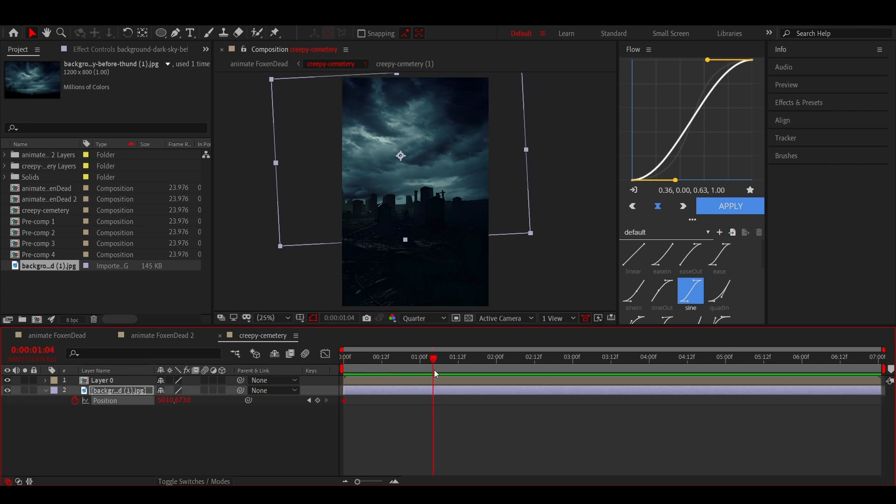
{"action": "left_click_drag", "start_coordinate": [156, 405], "coordinate": [212, 396]}
{"action": "left_click_drag", "start_coordinate": [433, 402], "coordinate": [882, 404]}
{"action": "left_click_drag", "start_coordinate": [434, 360], "coordinate": [315, 369]}
Preview the cloud drift, increase the sky's horizontal position at the end keyframe and save the project
{"action": "key", "text": "space"}
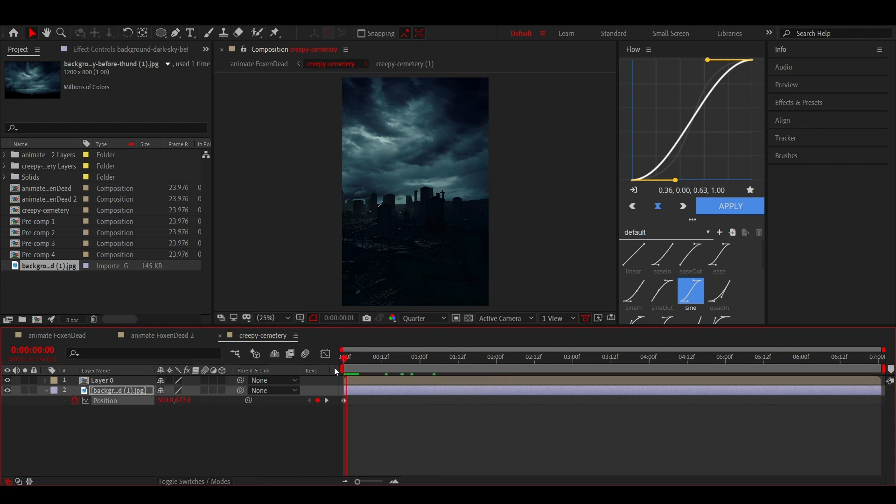
{"action": "key", "text": "space"}
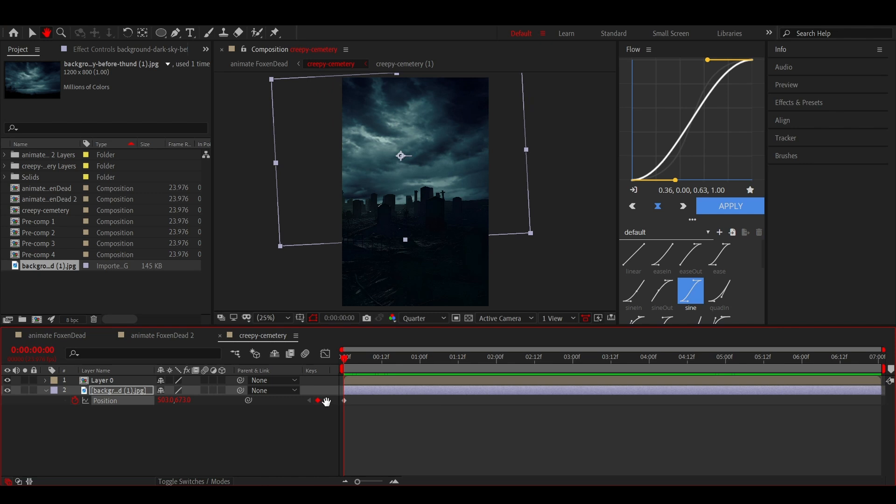
{"action": "left_click_drag", "start_coordinate": [167, 400], "coordinate": [184, 403]}
{"action": "key", "text": "space"}
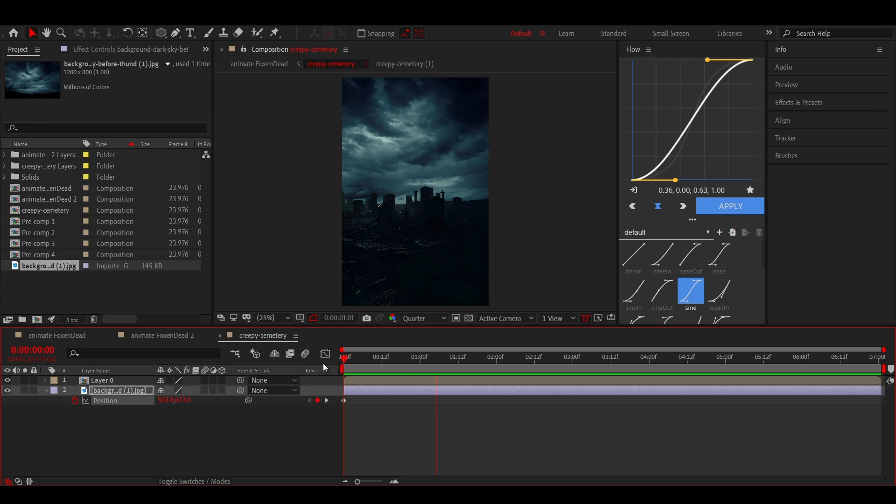
{"action": "key", "text": "ctrl+s"}
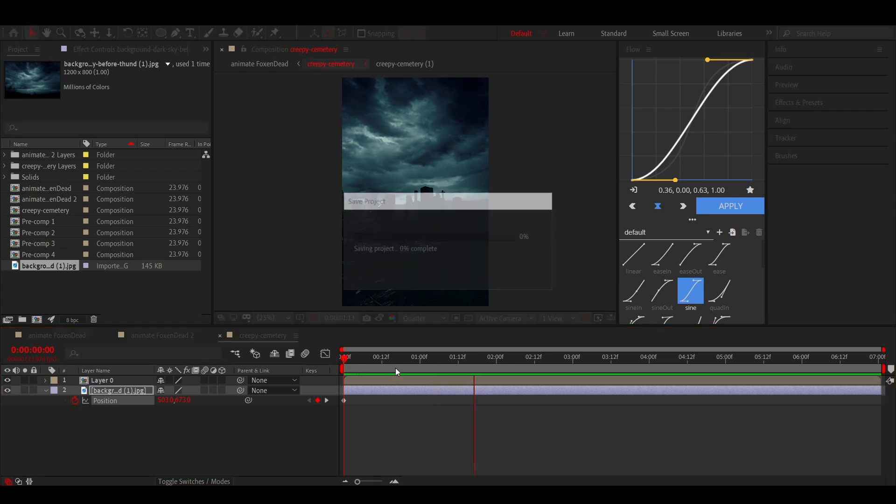
{"action": "left_click", "coordinate": [415, 414]}
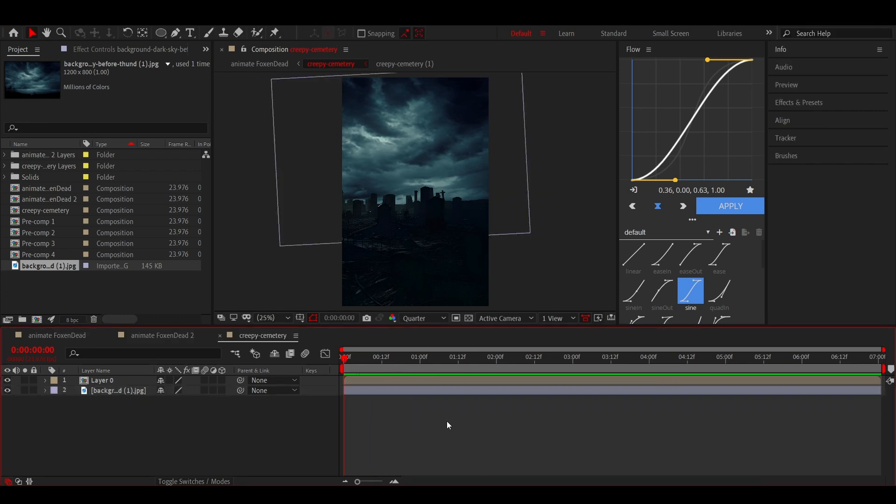
Apply the Curves effect to the background sky layer
{"action": "left_click", "coordinate": [108, 49]}
{"action": "left_click", "coordinate": [409, 389]}
{"action": "key", "text": "ctrl+space"}
{"action": "type", "text": "c"}
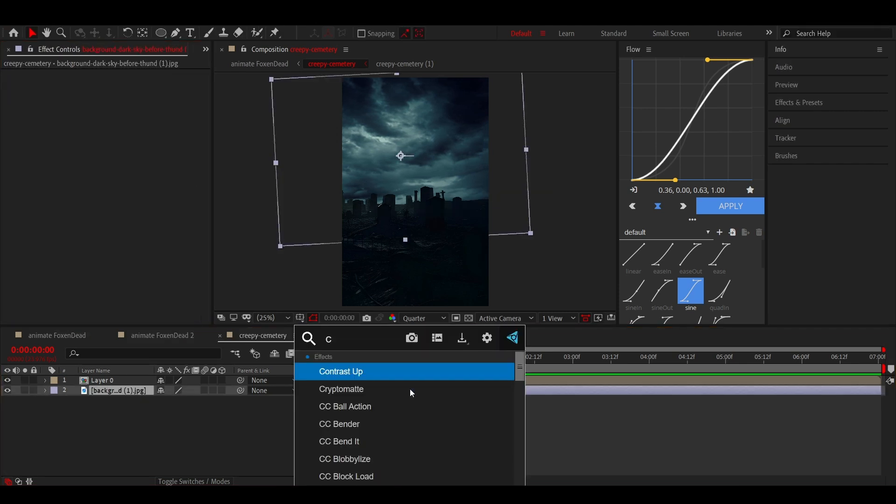
{"action": "type", "text": "ur"}
{"action": "left_click", "coordinate": [362, 372]}
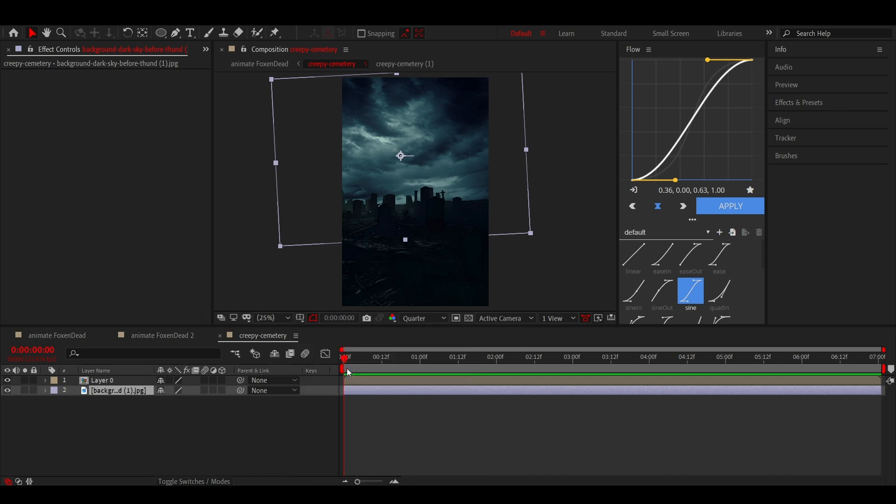
View only the red channel and bend the sky's Red curve downward to darken it
{"action": "left_click", "coordinate": [392, 319]}
{"action": "left_click", "coordinate": [409, 346]}
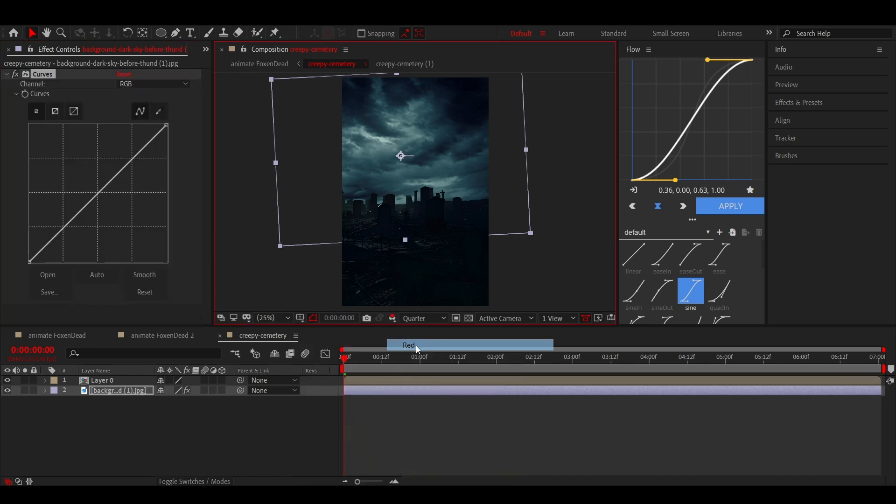
{"action": "left_click", "coordinate": [140, 85]}
{"action": "left_click", "coordinate": [142, 110]}
{"action": "left_click_drag", "start_coordinate": [133, 157], "coordinate": [135, 177]}
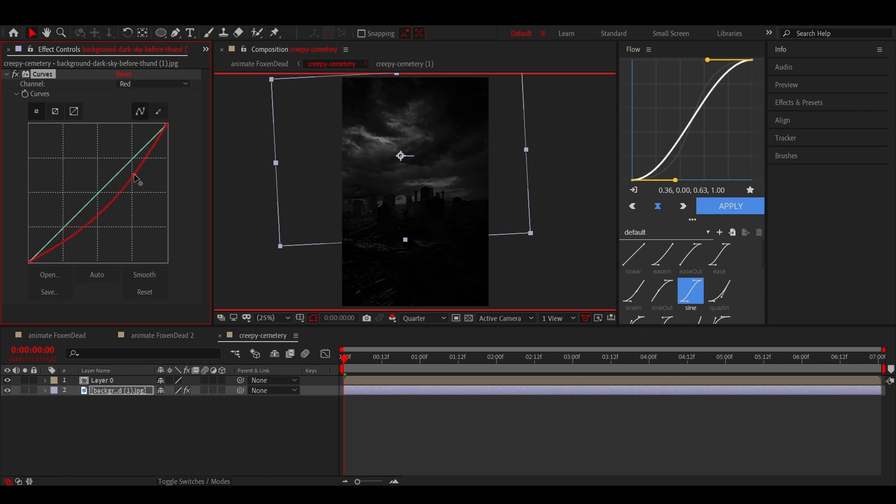
View only the green channel and bend the sky's Green curve downward to darken it to match the cemetery
{"action": "left_click", "coordinate": [394, 321]}
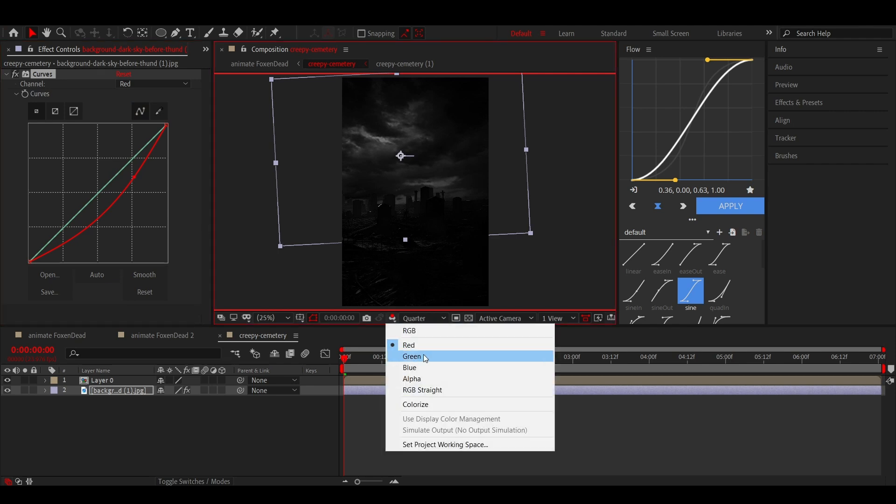
{"action": "left_click", "coordinate": [424, 356]}
{"action": "left_click", "coordinate": [140, 84]}
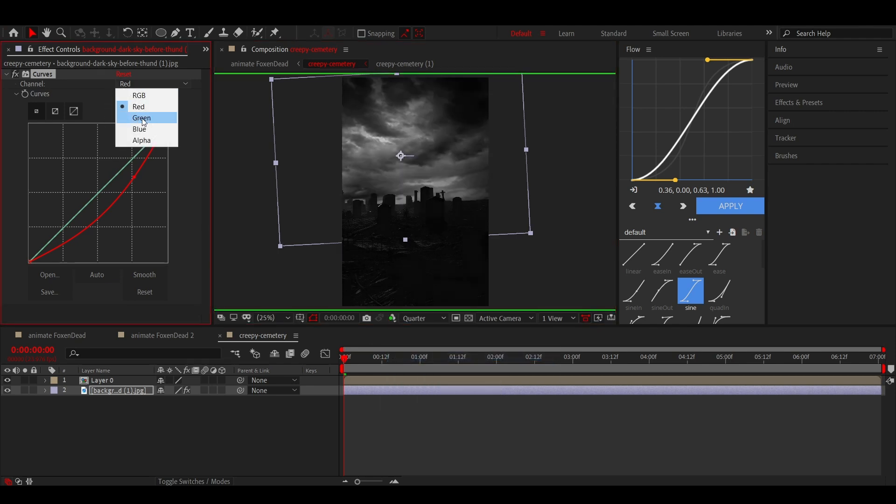
{"action": "left_click", "coordinate": [142, 118]}
{"action": "mouse_move", "coordinate": [129, 160]}
{"action": "left_mouse_down"}
{"action": "mouse_move", "coordinate": [137, 191]}
{"action": "mouse_move", "coordinate": [136, 183]}
{"action": "left_mouse_up"}
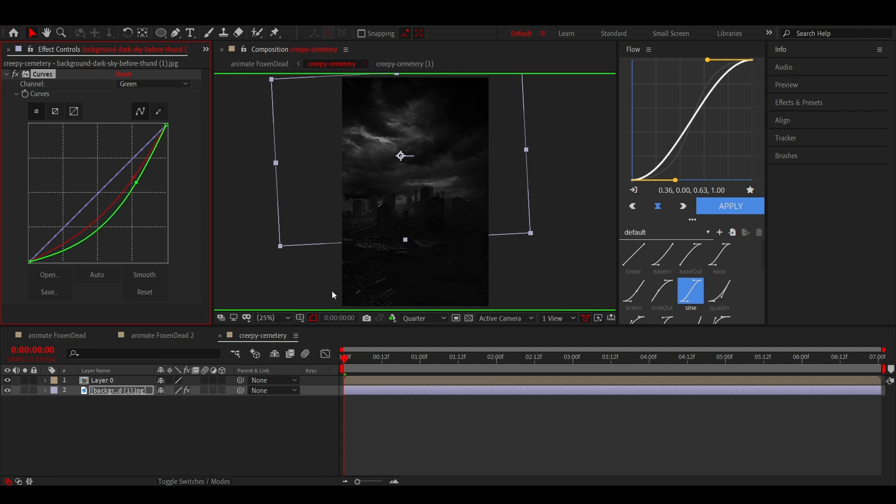
View only the blue channel and bend the sky's Blue curve downward to match the cemetery
{"action": "left_click", "coordinate": [392, 321]}
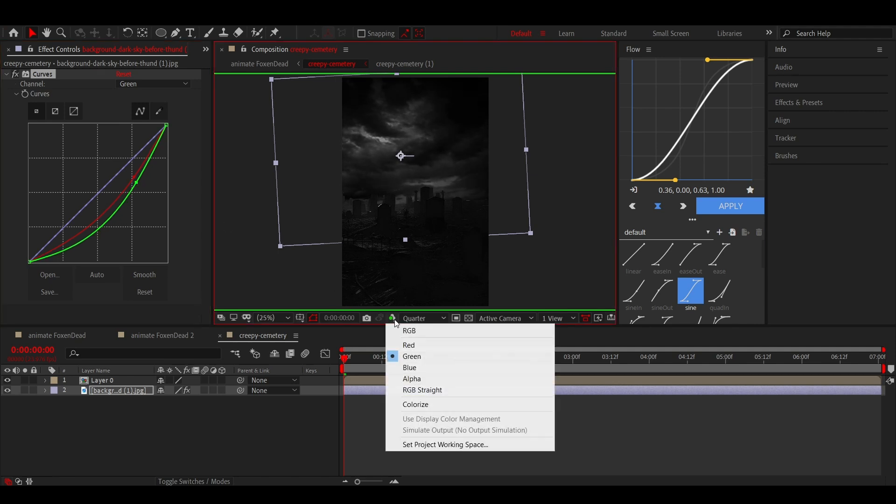
{"action": "left_click", "coordinate": [415, 369]}
{"action": "left_click", "coordinate": [139, 85]}
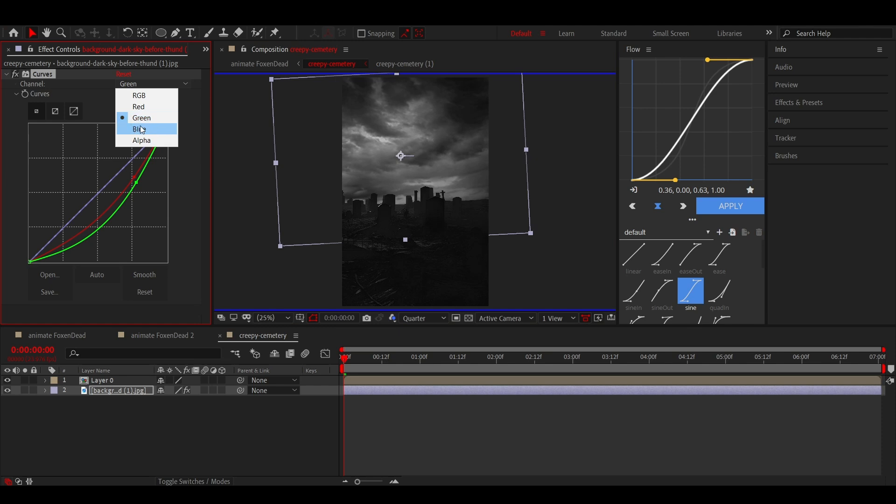
{"action": "left_click", "coordinate": [142, 129]}
{"action": "left_click_drag", "start_coordinate": [132, 161], "coordinate": [135, 187]}
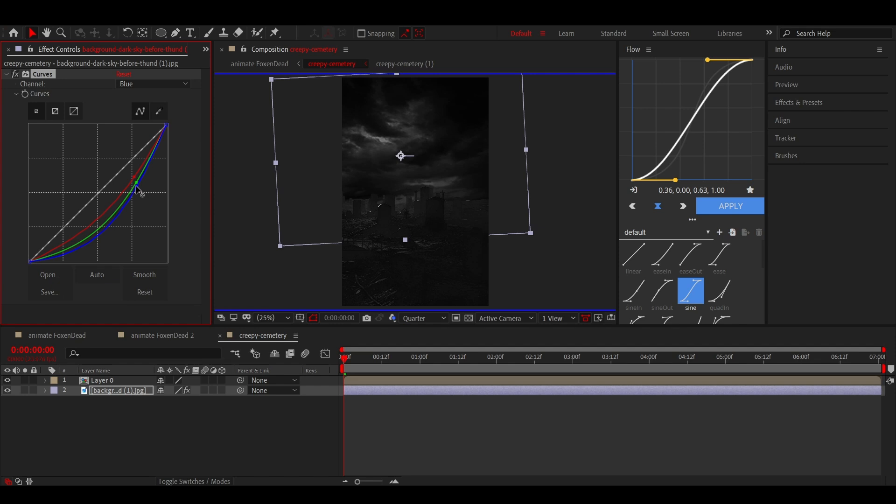
{"action": "left_click_drag", "start_coordinate": [136, 189], "coordinate": [135, 187]}
Restore the RGB channel view, collapse the Curves effect and return to the animate FoxenDead composition
{"action": "left_click", "coordinate": [392, 317]}
{"action": "left_click", "coordinate": [409, 336]}
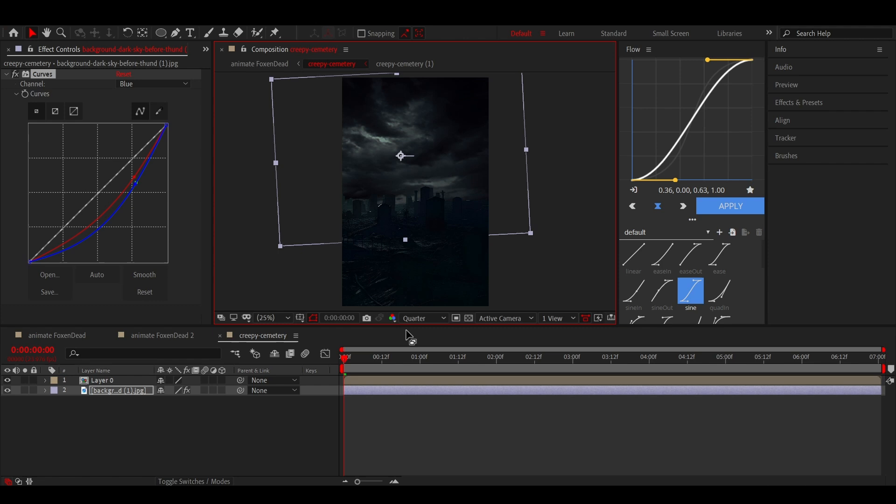
{"action": "left_click", "coordinate": [449, 401]}
{"action": "left_click", "coordinate": [7, 75]}
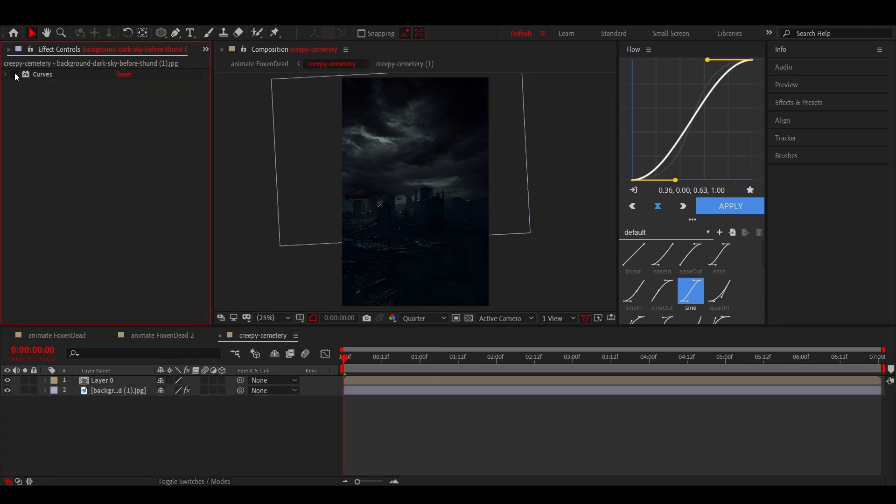
{"action": "left_click", "coordinate": [14, 74]}
{"action": "left_click", "coordinate": [254, 64]}
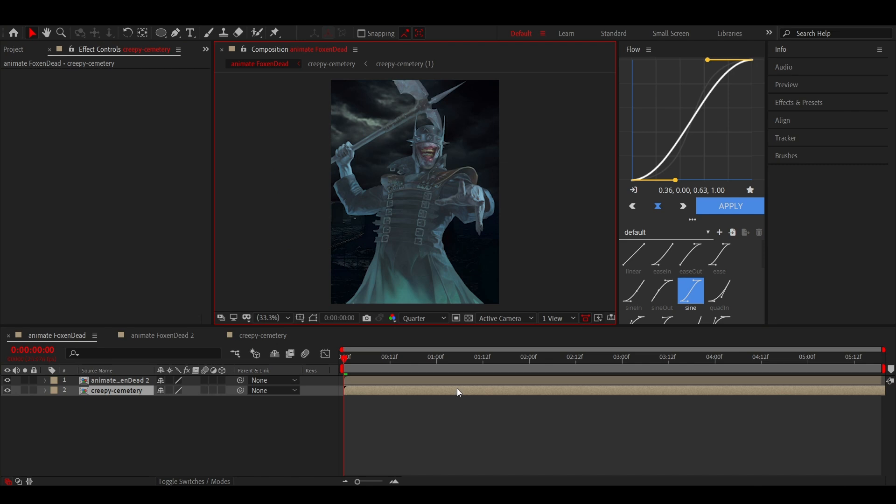
Apply Gaussian Blur to the creepy-cemetery layer with a blurriness of 15
{"action": "key", "text": "ctrl+space"}
{"action": "type", "text": "gau"}
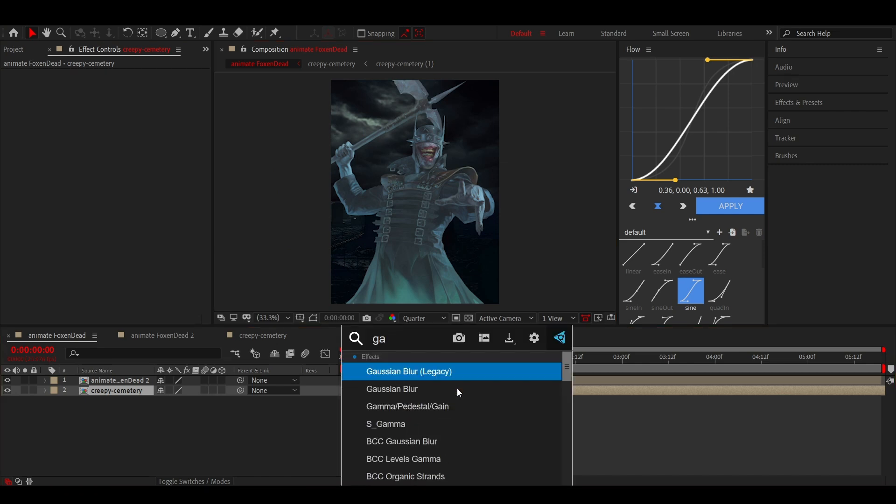
{"action": "left_click", "coordinate": [402, 383]}
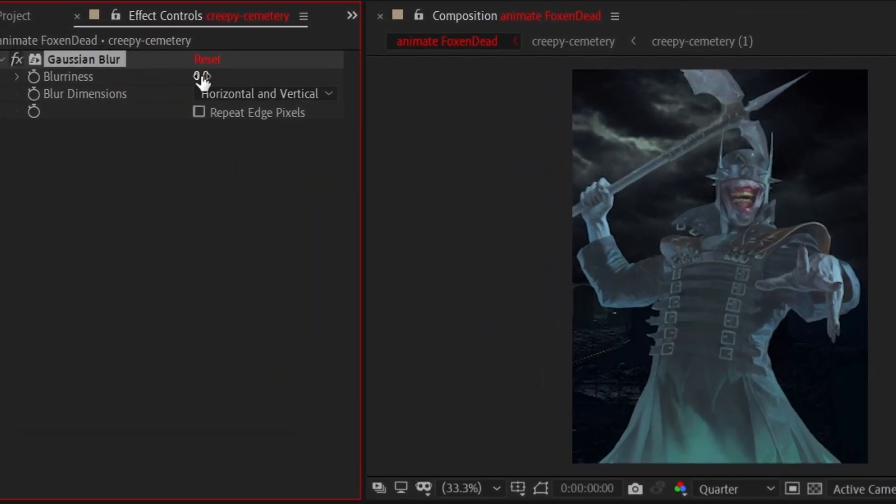
{"action": "left_click", "coordinate": [202, 77]}
{"action": "type", "text": "15"}
{"action": "left_click", "coordinate": [275, 381]}
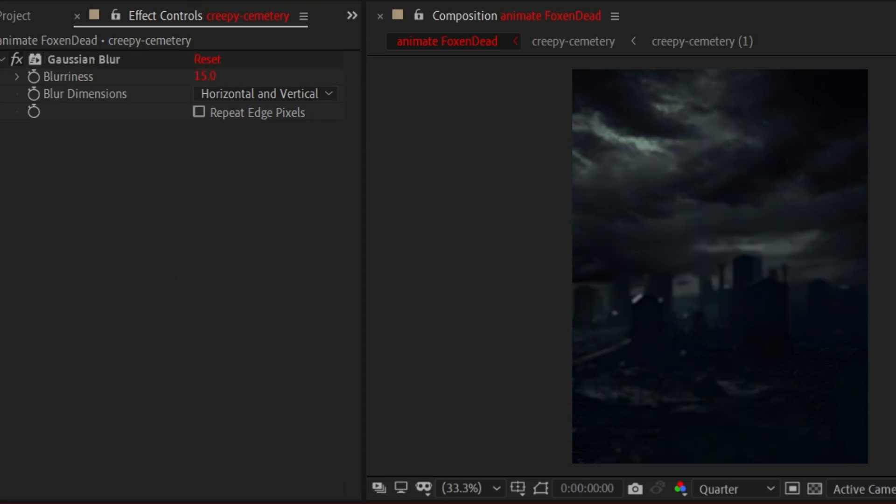
{"action": "left_click", "coordinate": [12, 58]}
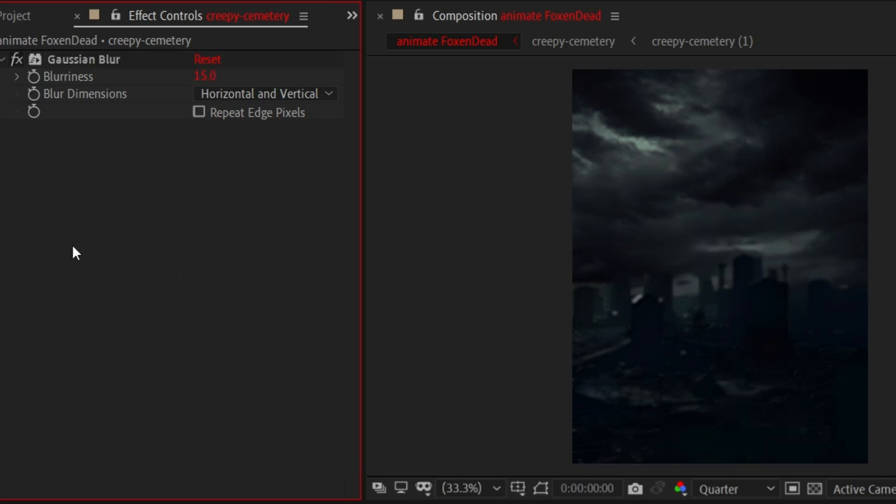
Apply Magic Bullet Looks to the creepy-cemetery layer and open its look editor
{"action": "key", "text": "ctrl+space"}
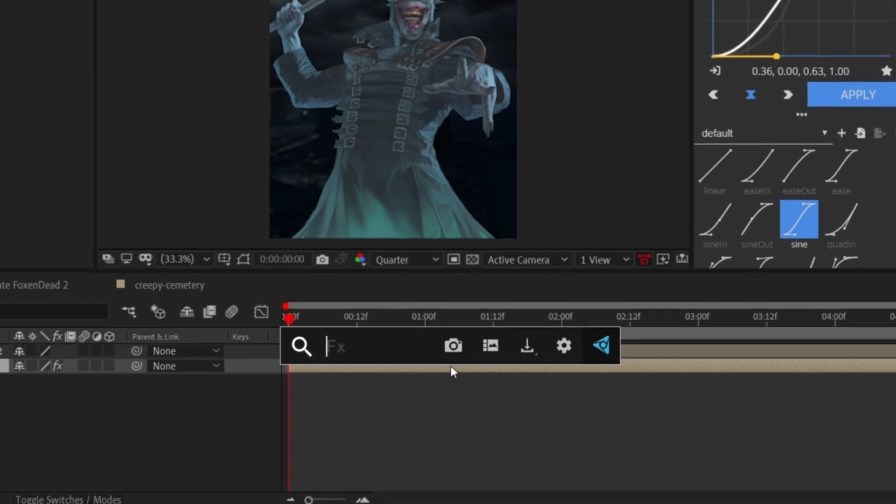
{"action": "type", "text": "loo"}
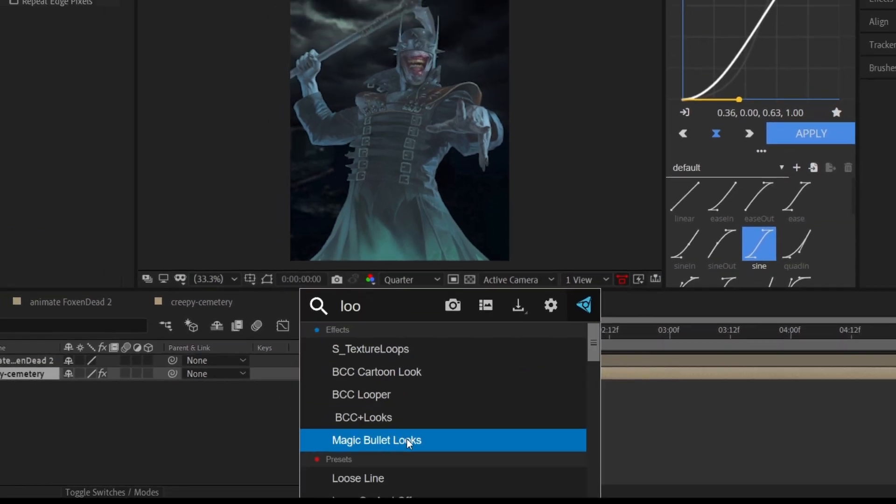
{"action": "left_click", "coordinate": [407, 441]}
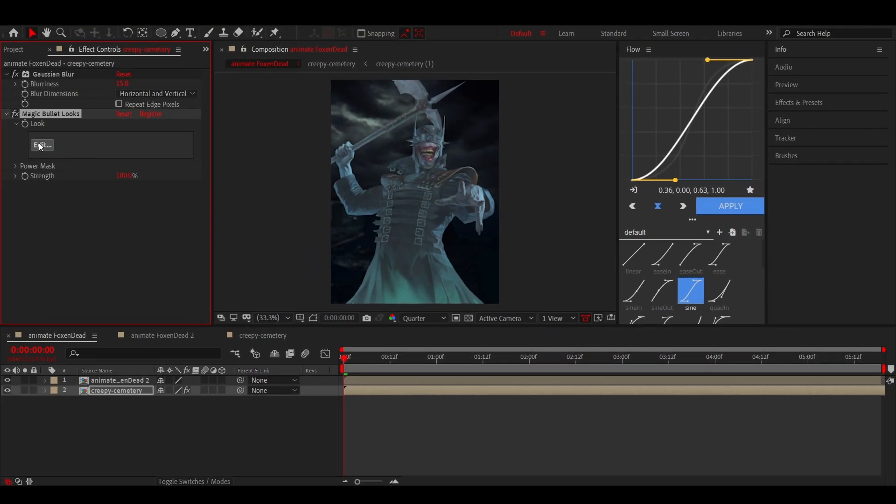
{"action": "left_click", "coordinate": [42, 145]}
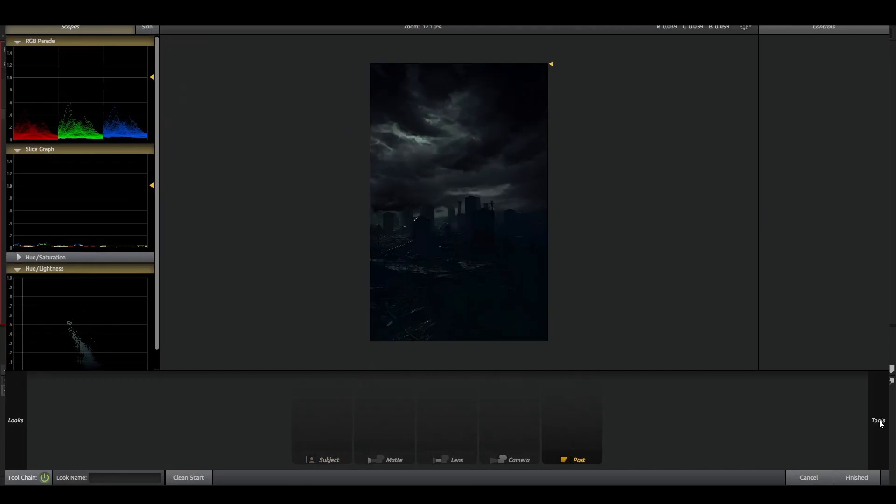
Add a Curves tool to the look with contrast +0.280, highlights -1.210, midtones +0.570 and shadows +0.090
{"action": "mouse_move", "coordinate": [881, 423]}
{"action": "scroll", "coordinate": [812, 315], "scroll_direction": "down", "scroll_amount": 1}
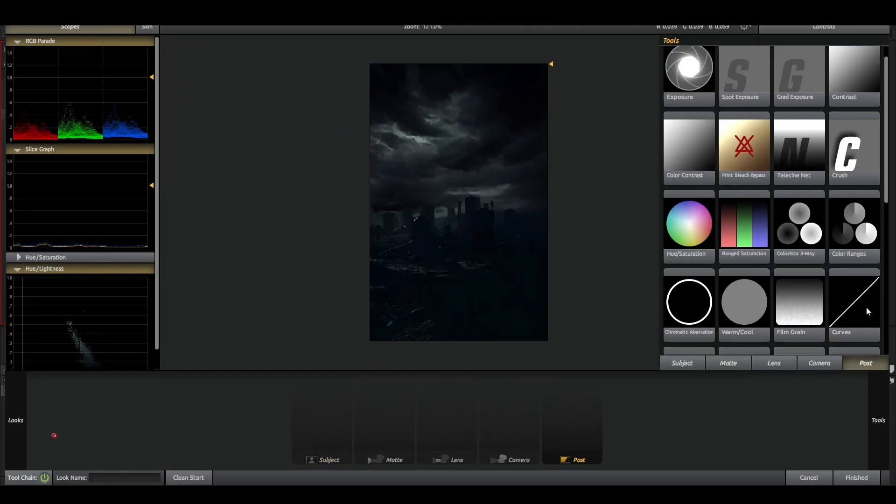
{"action": "double_click", "coordinate": [868, 311]}
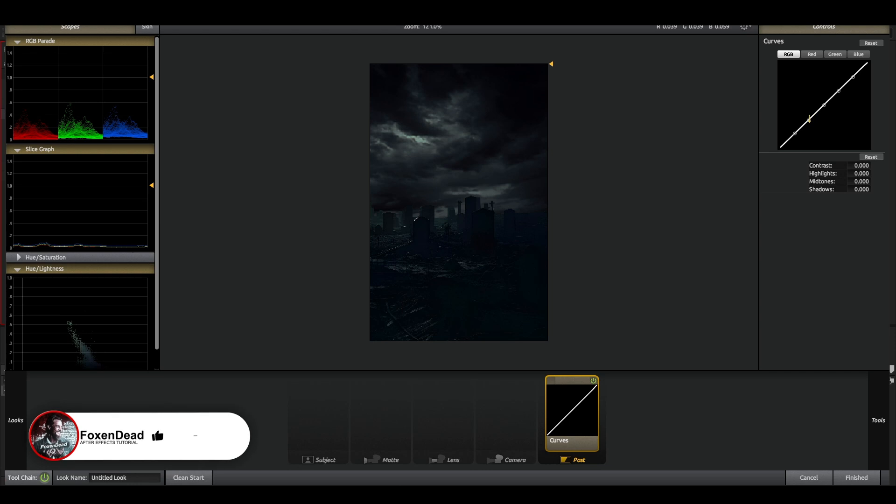
{"action": "left_click_drag", "start_coordinate": [860, 165], "coordinate": [805, 173]}
{"action": "mouse_move", "coordinate": [867, 183]}
{"action": "left_mouse_down"}
{"action": "mouse_move", "coordinate": [889, 184]}
{"action": "mouse_move", "coordinate": [869, 189]}
{"action": "left_mouse_up"}
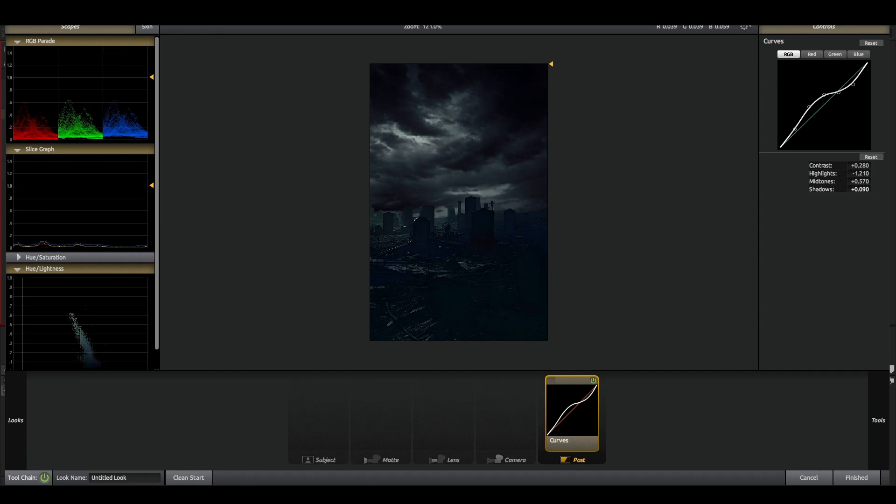
Add an S Curve tool to the look after Curves and soften its curve
{"action": "left_click", "coordinate": [877, 411]}
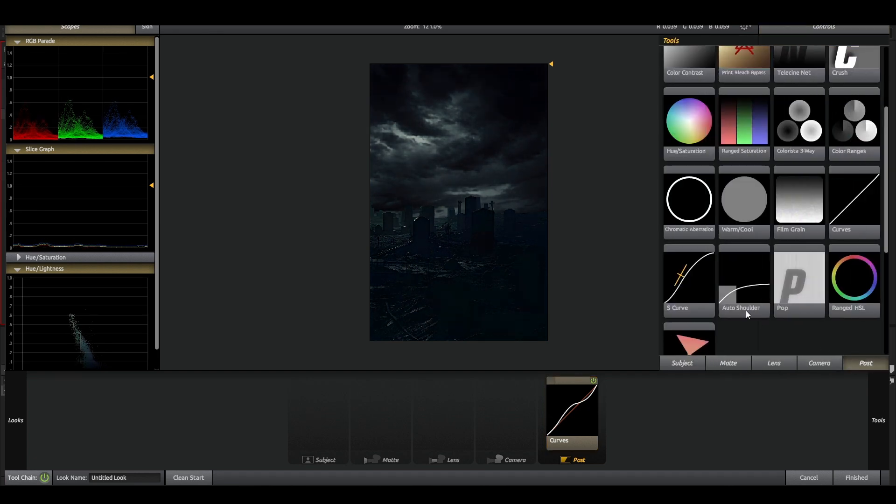
{"action": "scroll", "coordinate": [724, 286], "scroll_direction": "down", "scroll_amount": 2}
{"action": "left_click", "coordinate": [693, 273]}
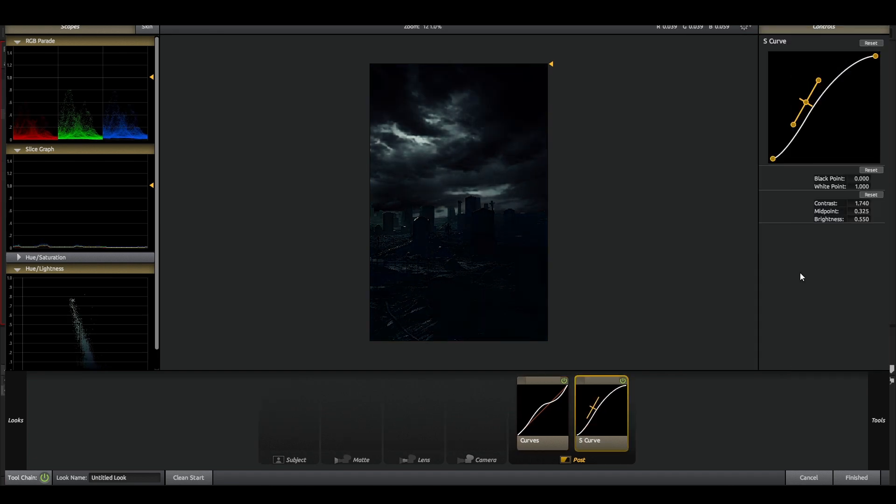
{"action": "left_click_drag", "start_coordinate": [866, 179], "coordinate": [865, 204]}
Add Ranged HSL, reducing cyan saturation to -34.9% and green to -12.4%, and lightness to -32.2% for yellow, -39.0% for green and -28.2% for blue
{"action": "mouse_move", "coordinate": [870, 436]}
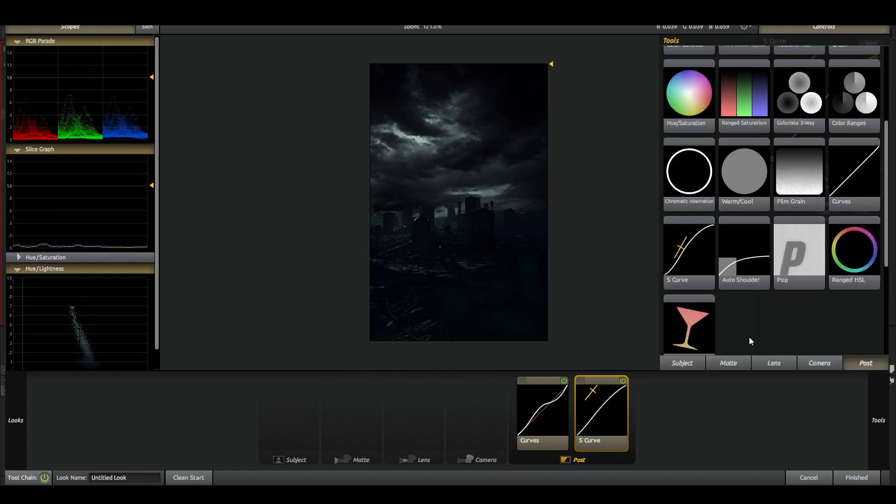
{"action": "scroll", "coordinate": [853, 298], "scroll_direction": "down", "scroll_amount": 1}
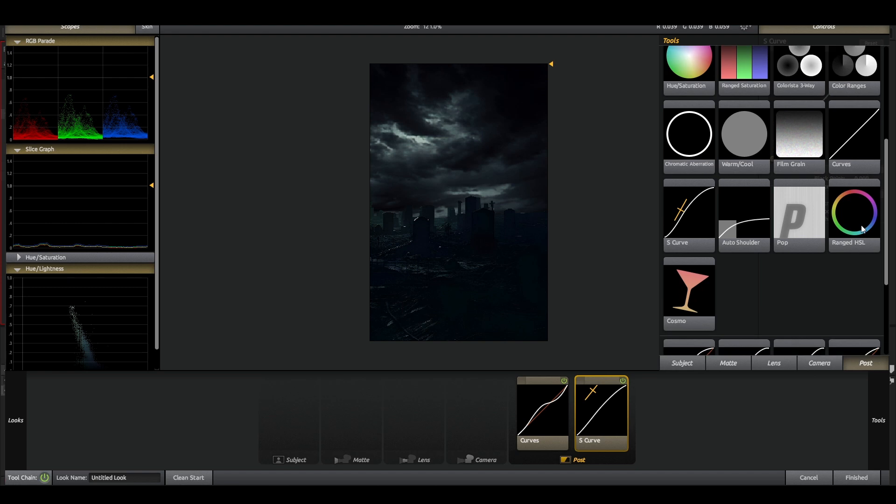
{"action": "double_click", "coordinate": [854, 215]}
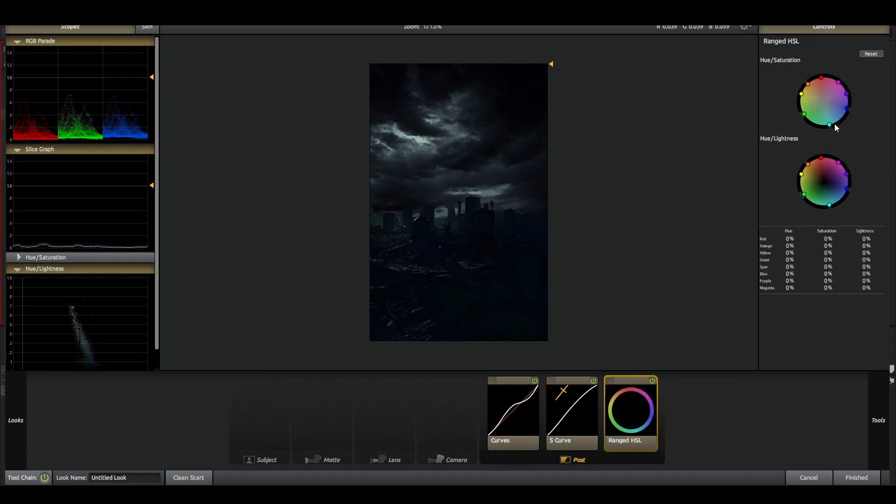
{"action": "left_click_drag", "start_coordinate": [831, 124], "coordinate": [829, 116]}
{"action": "left_click_drag", "start_coordinate": [847, 189], "coordinate": [812, 190]}
{"action": "left_click", "coordinate": [653, 381]}
{"action": "left_click", "coordinate": [653, 381]}
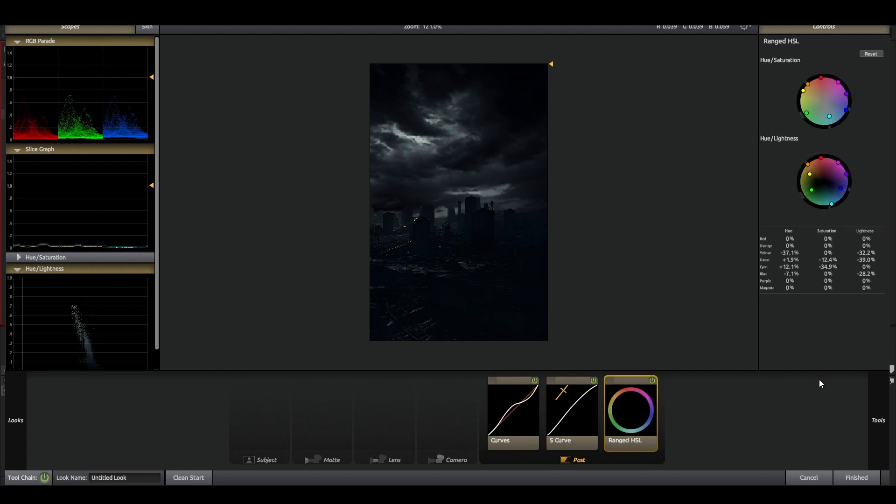
Accept the finished look and collapse the cemetery layer's Gaussian Blur and Magic Bullet Looks effects
{"action": "left_click", "coordinate": [853, 478]}
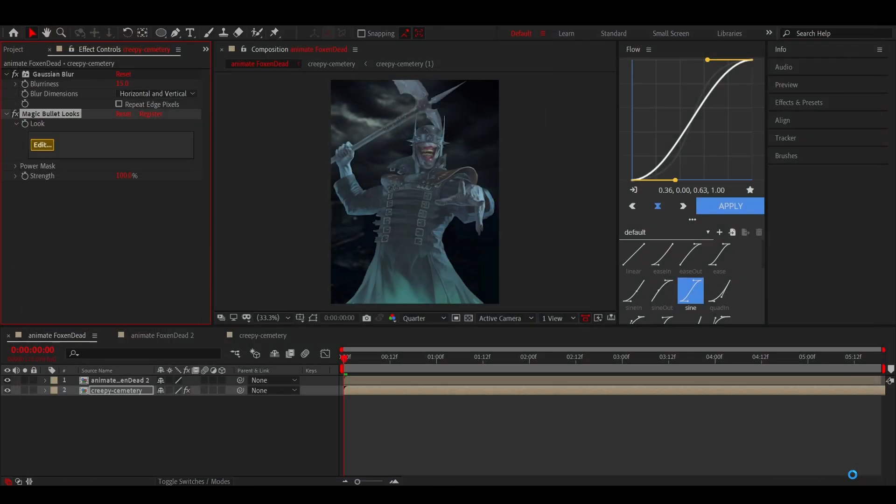
{"action": "left_click", "coordinate": [668, 430]}
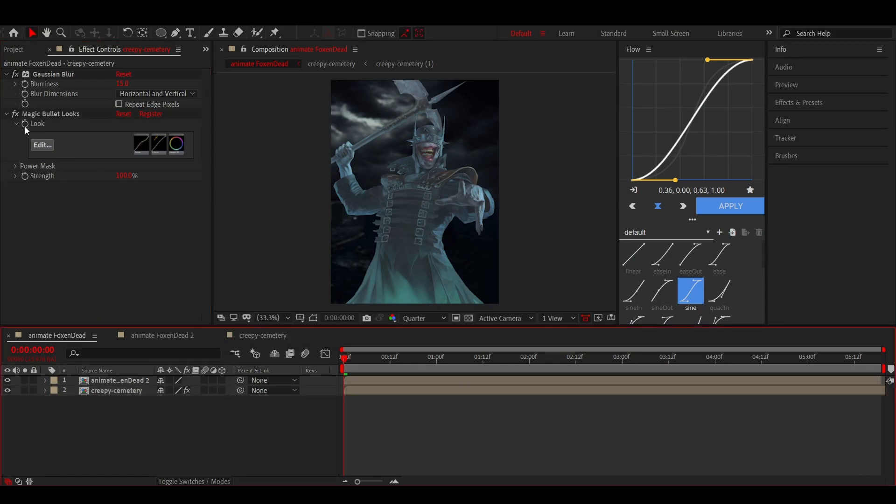
{"action": "left_click", "coordinate": [6, 74]}
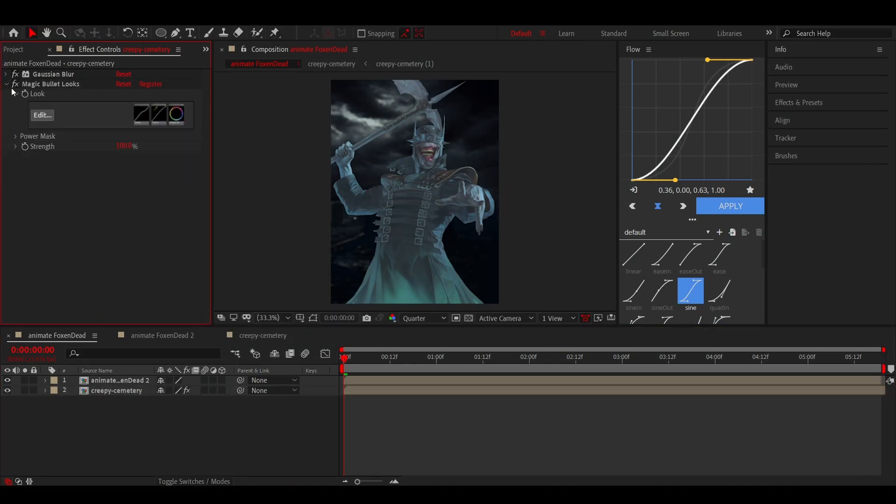
{"action": "left_click", "coordinate": [7, 84]}
Adjust the creepy-cemetery layer's scale, set its position to 540, 569 and preview the composition
{"action": "left_click", "coordinate": [108, 385]}
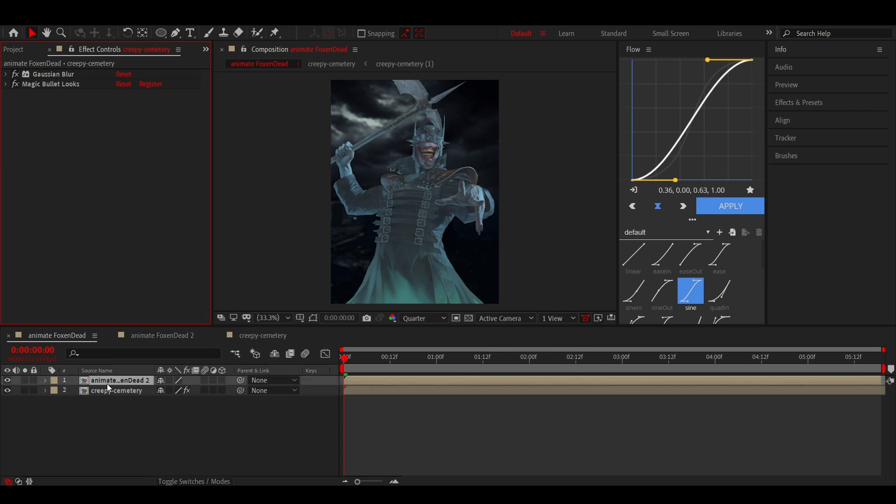
{"action": "left_click", "coordinate": [312, 317]}
{"action": "left_click", "coordinate": [366, 382]}
{"action": "left_click", "coordinate": [371, 390]}
{"action": "key", "text": "s"}
{"action": "left_click_drag", "start_coordinate": [176, 401], "coordinate": [107, 395]}
{"action": "key", "text": "p"}
{"action": "key", "text": "space"}
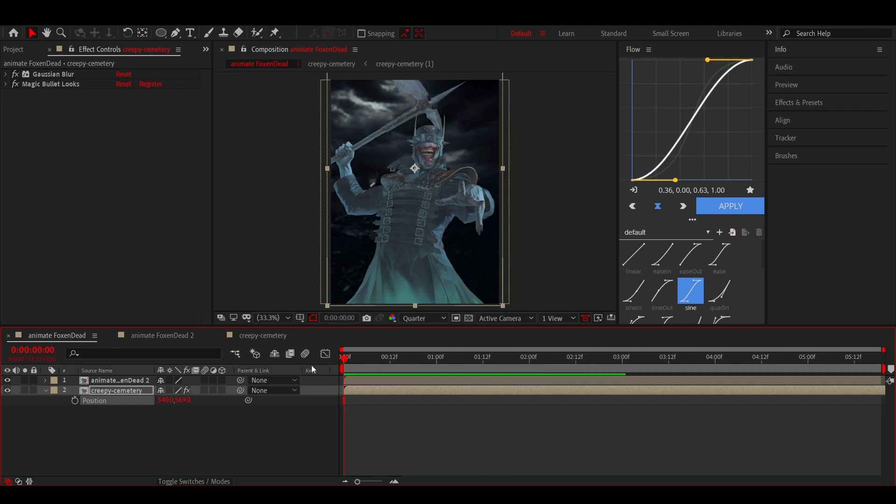
{"action": "key", "text": "space"}
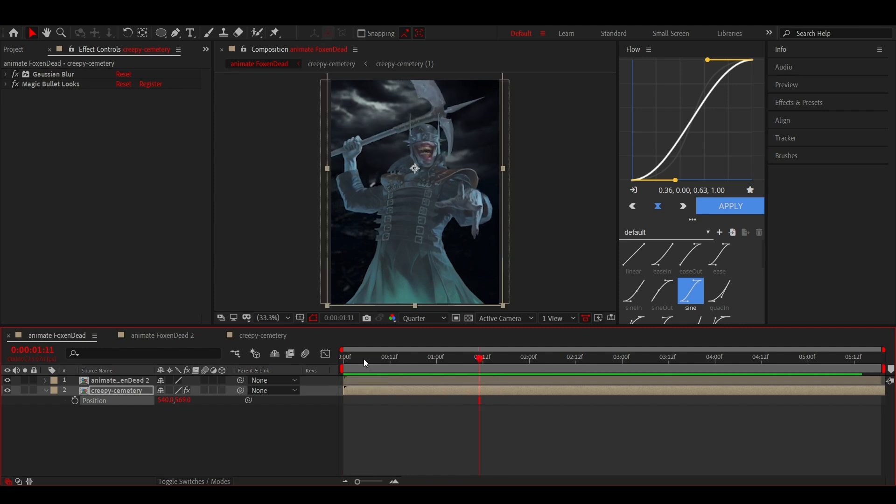
Apply the Drop Shadow effect to the animate FoxenDead 2 character layer
{"action": "key", "text": "ctrl+space"}
{"action": "left_click", "coordinate": [372, 383]}
{"action": "key", "text": "ctrl+space"}
{"action": "type", "text": "drop"}
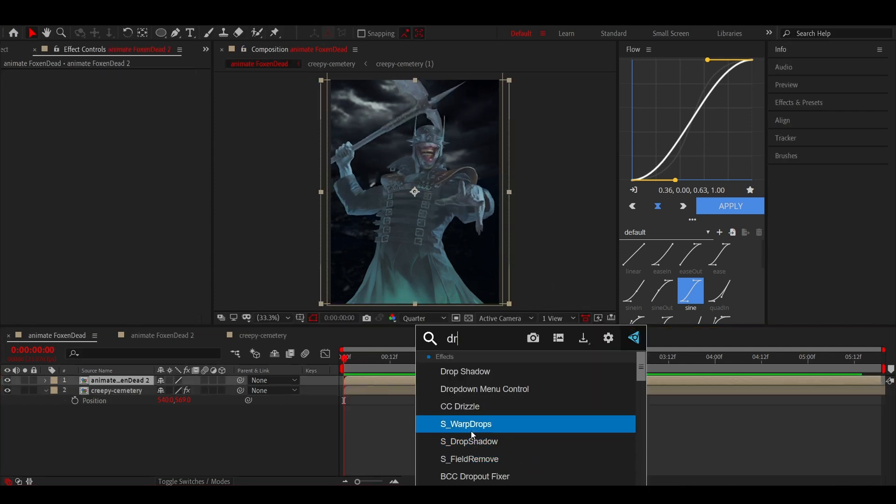
{"action": "left_click", "coordinate": [454, 370]}
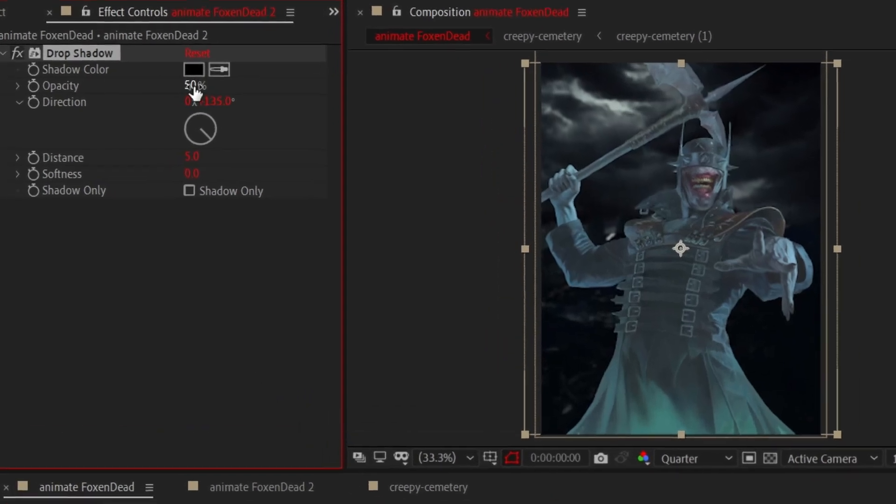
Set the Drop Shadow's opacity to 100%, distance to 153, direction to 76° and softness to 10, and turn on Shadow Only
{"action": "type", "text": "100"}
{"action": "key", "text": "Return"}
{"action": "left_click_drag", "start_coordinate": [201, 164], "coordinate": [363, 172]}
{"action": "left_click_drag", "start_coordinate": [222, 135], "coordinate": [289, 112]}
{"action": "left_click", "coordinate": [203, 178]}
{"action": "type", "text": "15"}
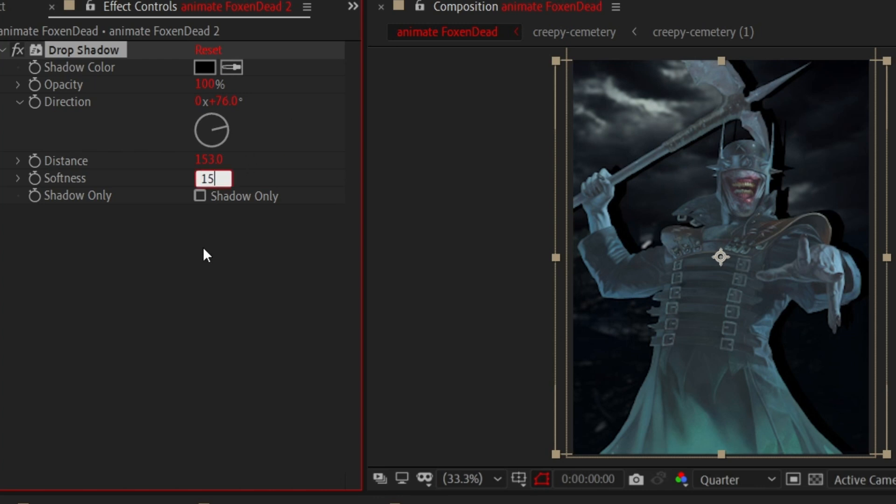
{"action": "key", "text": "ctrl+a"}
{"action": "type", "text": "10"}
{"action": "key", "text": "Return"}
{"action": "left_click", "coordinate": [200, 196]}
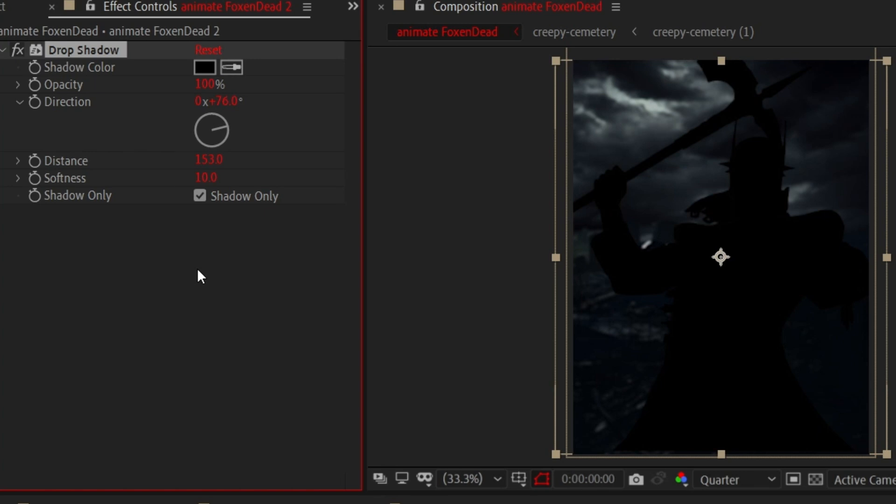
Add the Set Matte and CC Composite effects after Drop Shadow on the character layer
{"action": "key", "text": "ctrl+space"}
{"action": "type", "text": "set"}
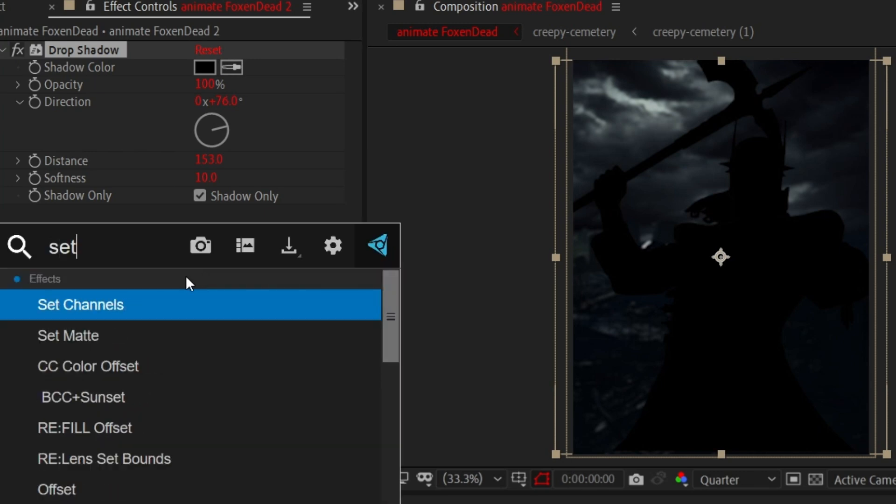
{"action": "left_click", "coordinate": [114, 336]}
{"action": "key", "text": "ctrl+space"}
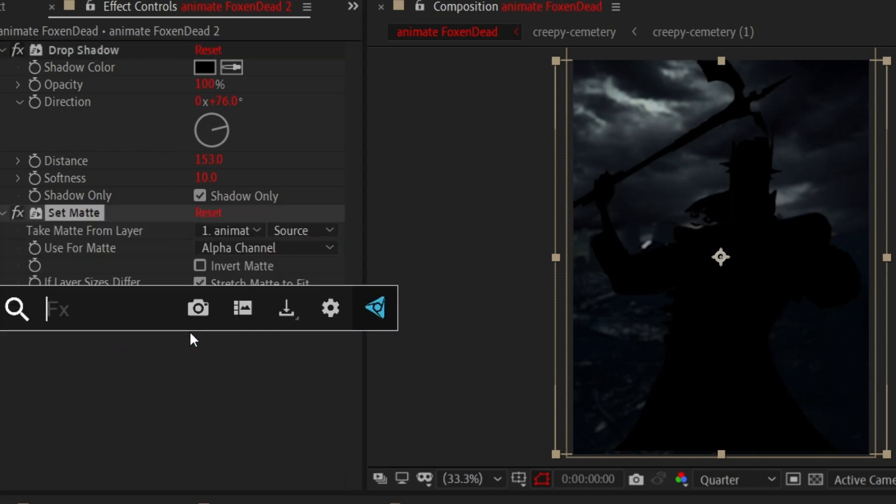
{"action": "type", "text": "com"}
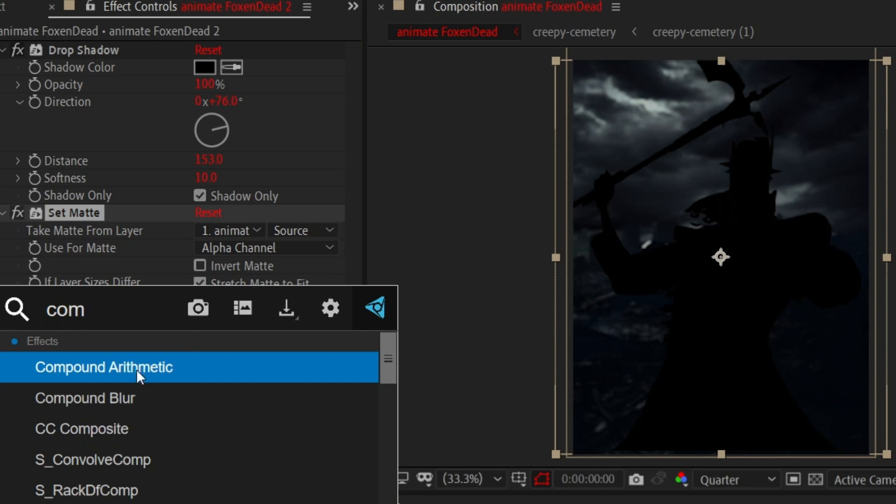
{"action": "left_click", "coordinate": [90, 439]}
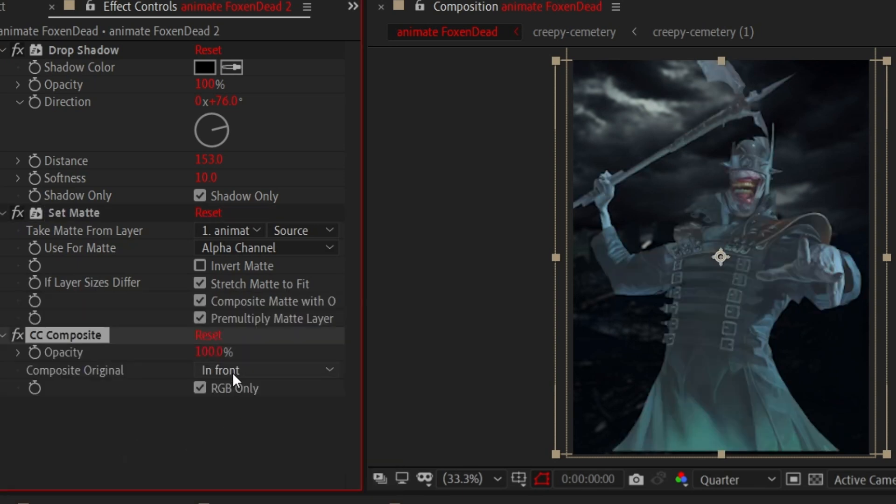
Set CC Composite to place the original Behind and turn off RGB Only
{"action": "left_click", "coordinate": [233, 373]}
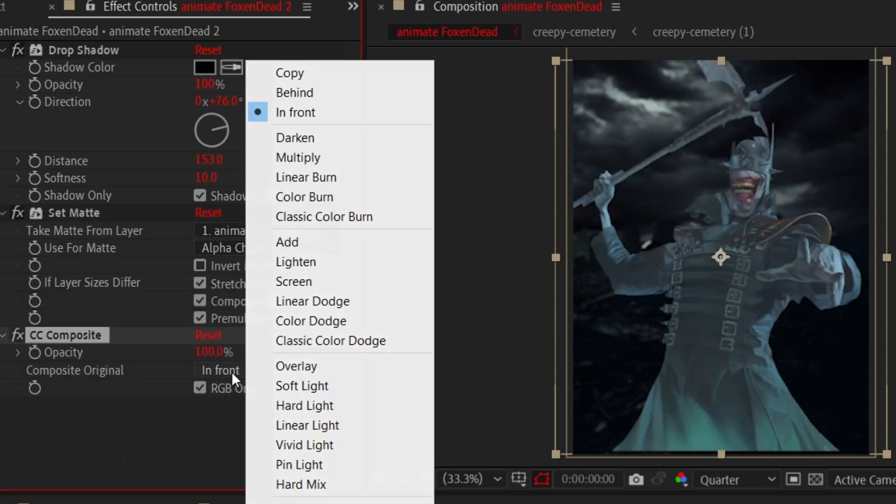
{"action": "left_click", "coordinate": [297, 96]}
{"action": "left_click", "coordinate": [192, 385]}
{"action": "left_click", "coordinate": [200, 389]}
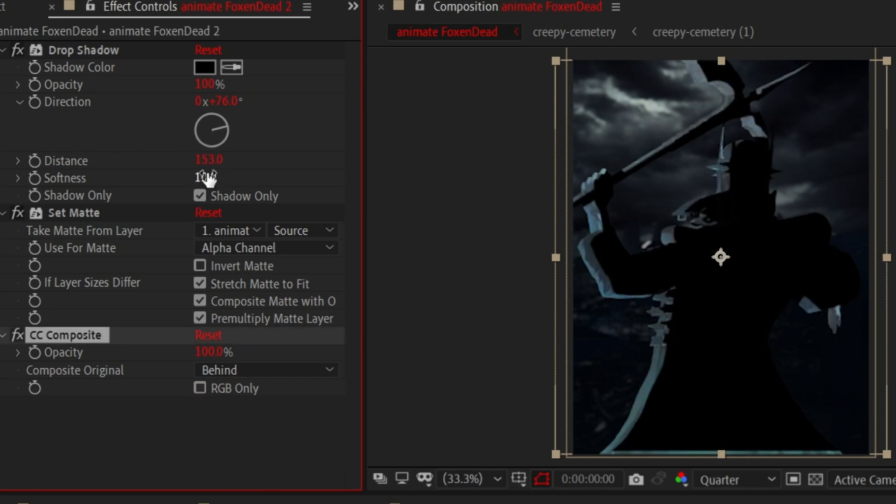
Lower the Drop Shadow's opacity to 35%, turn its direction to 82° and raise its distance to 299
{"action": "left_click", "coordinate": [207, 85]}
{"action": "type", "text": "35"}
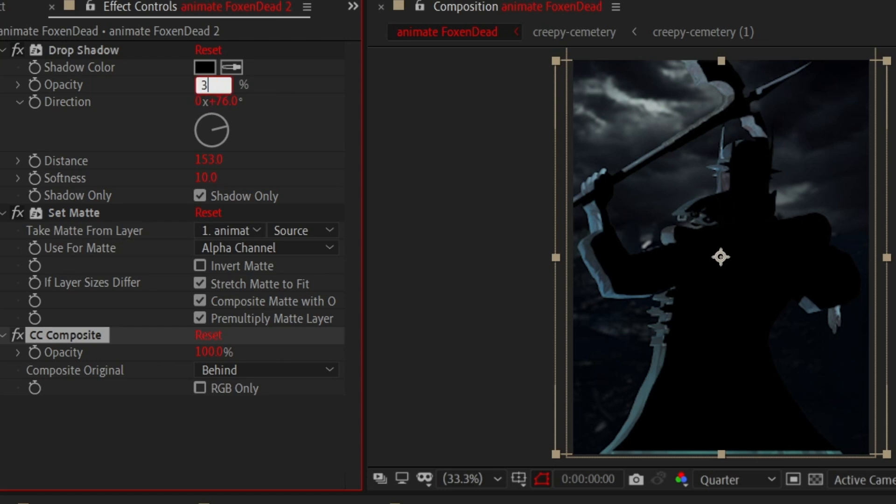
{"action": "left_click", "coordinate": [270, 84]}
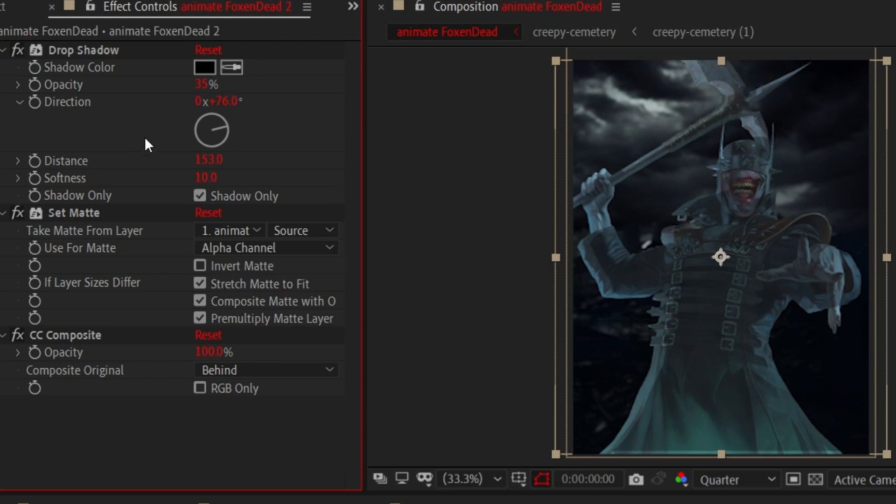
{"action": "left_click_drag", "start_coordinate": [217, 131], "coordinate": [258, 126]}
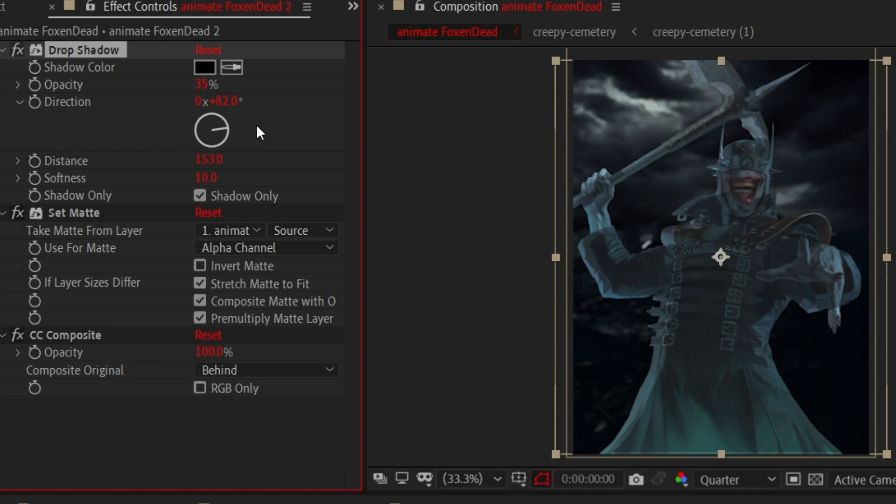
{"action": "left_click_drag", "start_coordinate": [216, 172], "coordinate": [400, 197]}
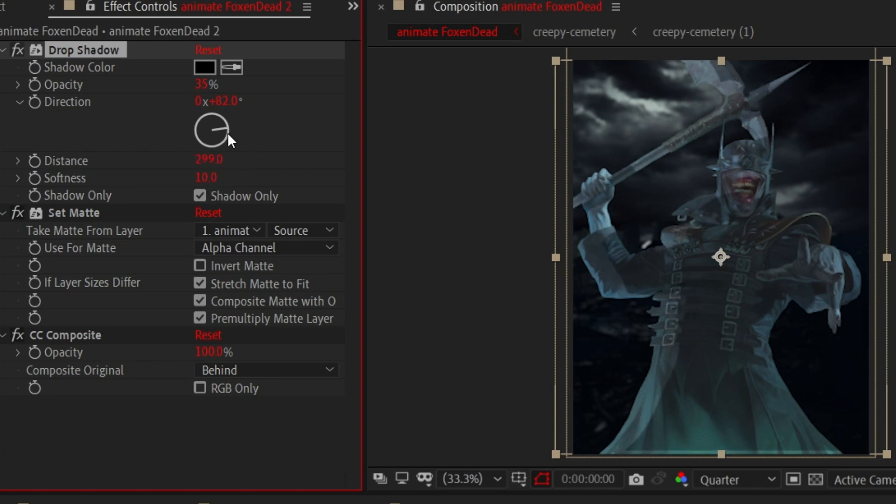
Add Motion Tile to the character layer and move it above Drop Shadow in the effect order
{"action": "key", "text": "ctrl+space"}
{"action": "type", "text": "mot"}
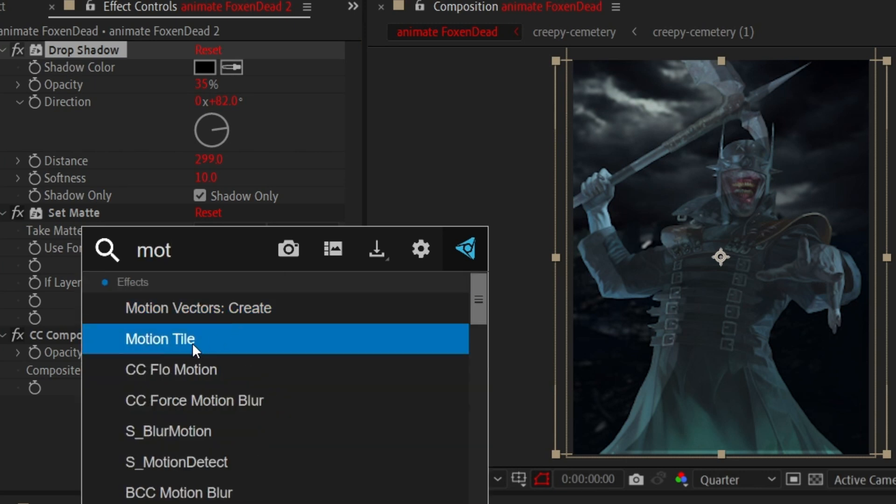
{"action": "left_click", "coordinate": [193, 343]}
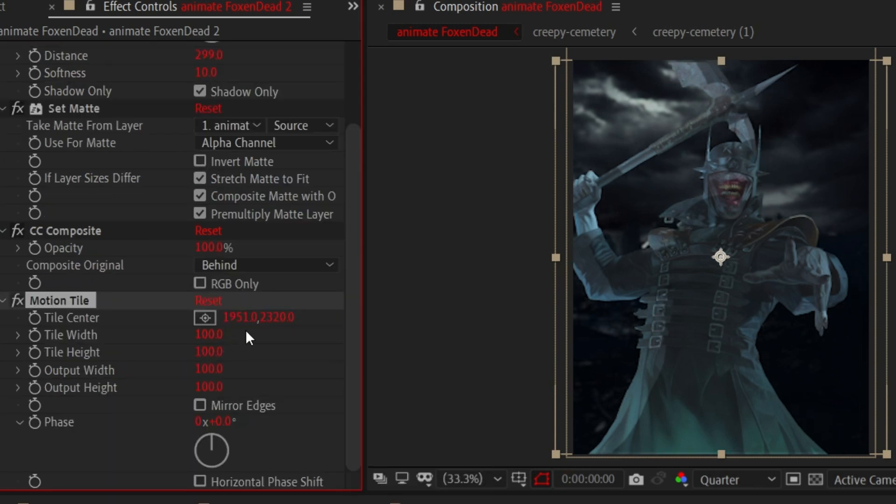
{"action": "left_click", "coordinate": [3, 300], "text": "ctrl"}
{"action": "left_click_drag", "start_coordinate": [70, 102], "coordinate": [130, 46]}
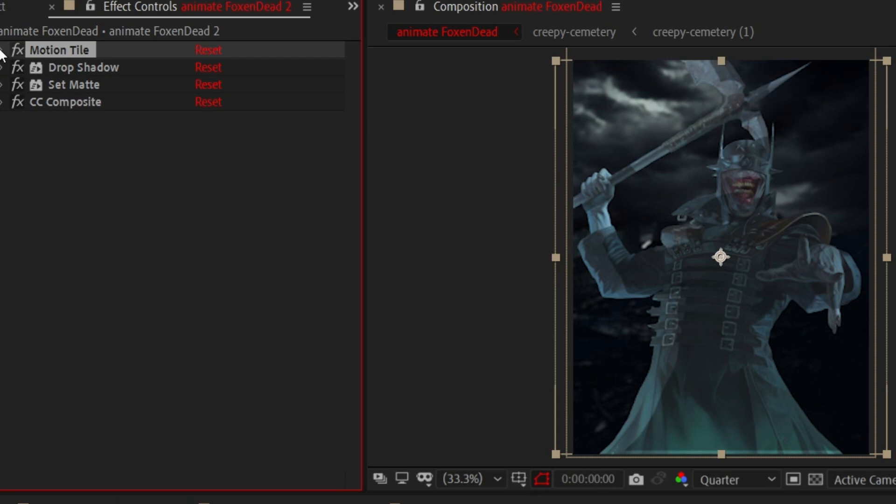
Set Motion Tile's output width and output height to 333 and show the cemetery layer's Position
{"action": "left_click", "coordinate": [3, 51]}
{"action": "left_click", "coordinate": [206, 139]}
{"action": "type", "text": "333"}
{"action": "left_click", "coordinate": [226, 120]}
{"action": "type", "text": "333"}
{"action": "key", "text": "Return"}
{"action": "key", "text": "p"}
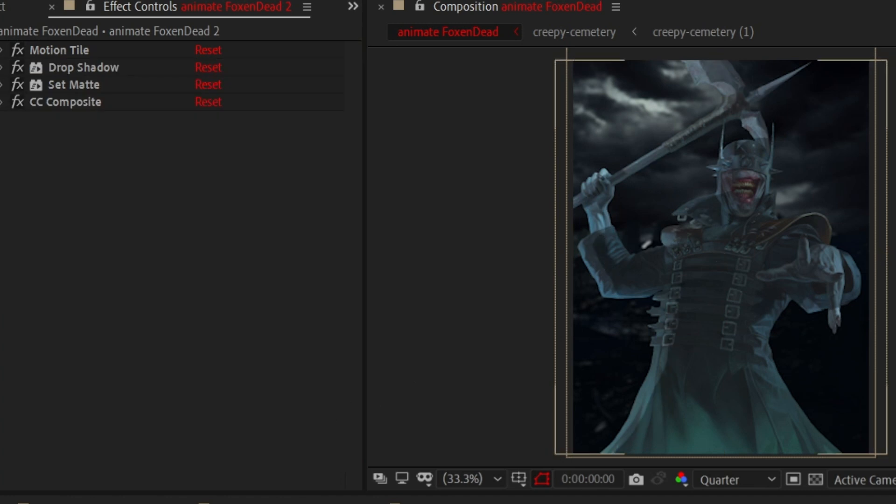
Apply S_Glow to the character layer with brightness 3.76, threshold 0.17 and glow width 226
{"action": "key", "text": "ctrl+space"}
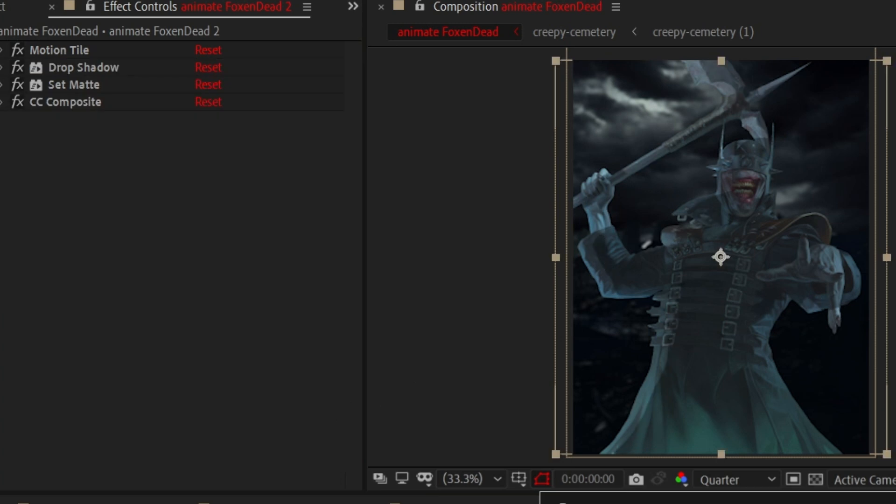
{"action": "key", "text": "Return"}
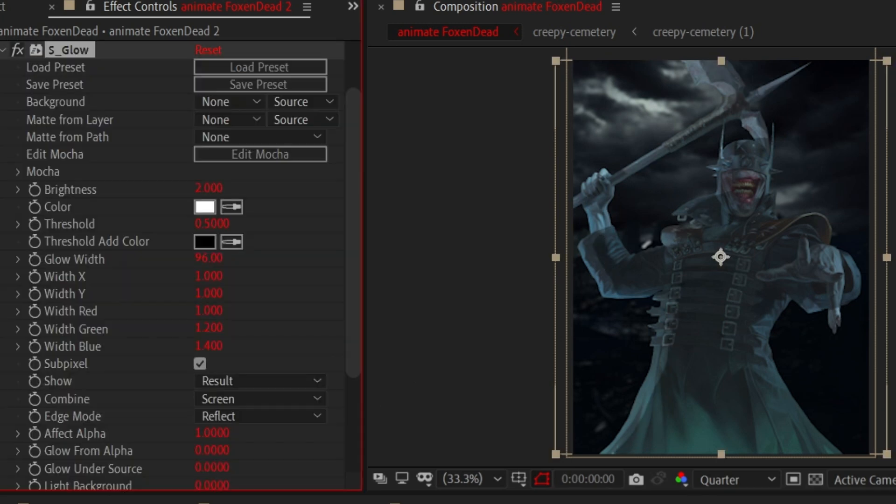
{"action": "left_click_drag", "start_coordinate": [208, 188], "coordinate": [419, 210]}
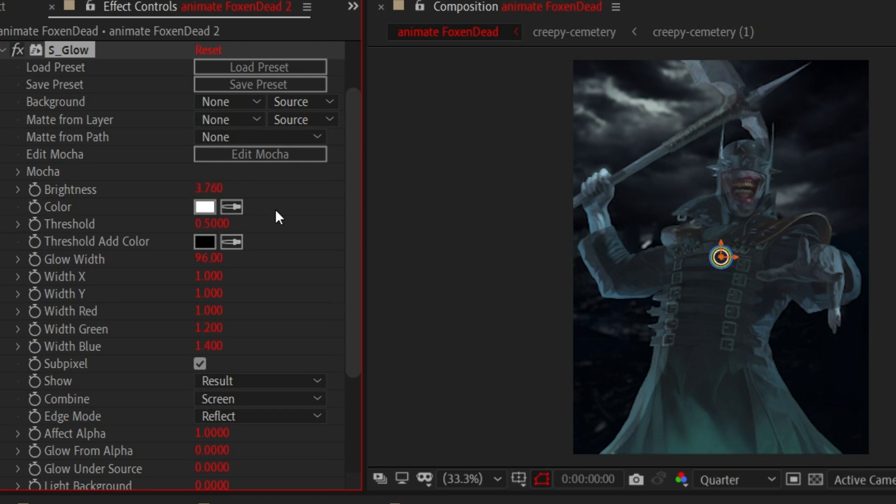
{"action": "left_click_drag", "start_coordinate": [213, 258], "coordinate": [291, 257]}
{"action": "left_click_drag", "start_coordinate": [210, 225], "coordinate": [120, 236]}
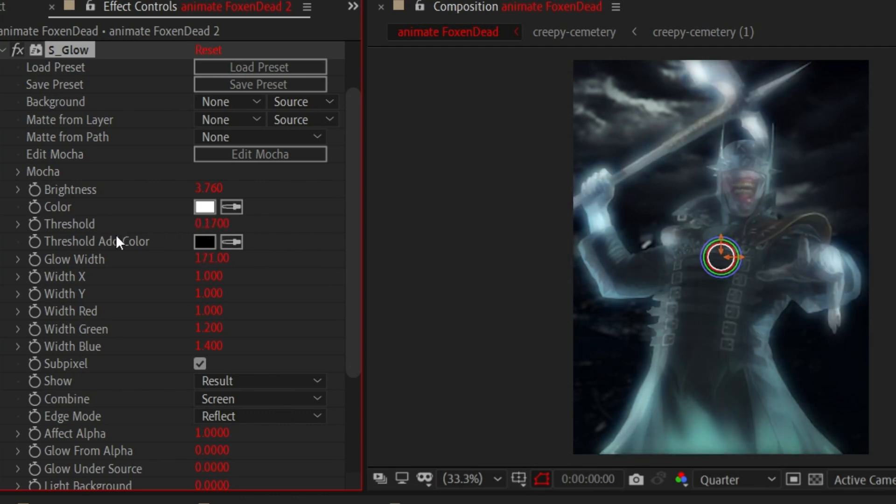
{"action": "left_click_drag", "start_coordinate": [216, 263], "coordinate": [286, 264]}
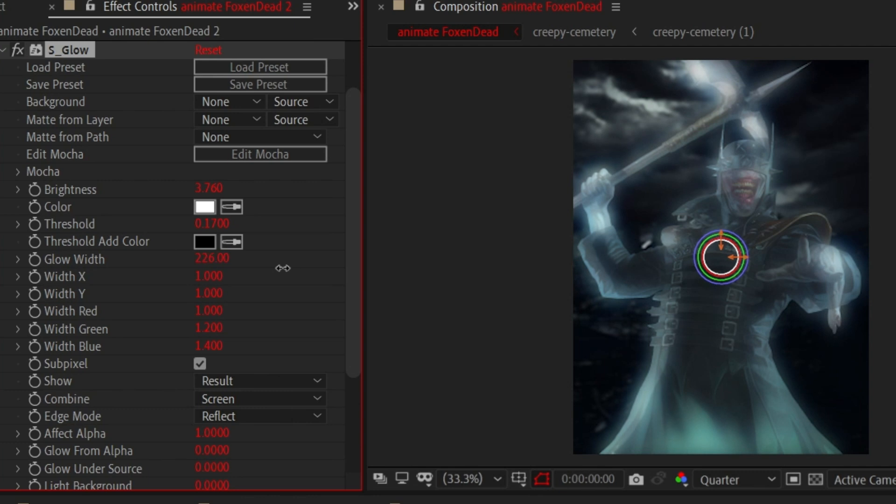
Set the S_Glow Width Green and Width Blue values to 1
{"action": "left_click", "coordinate": [214, 330]}
{"action": "left_click", "coordinate": [210, 344]}
{"action": "type", "text": "1"}
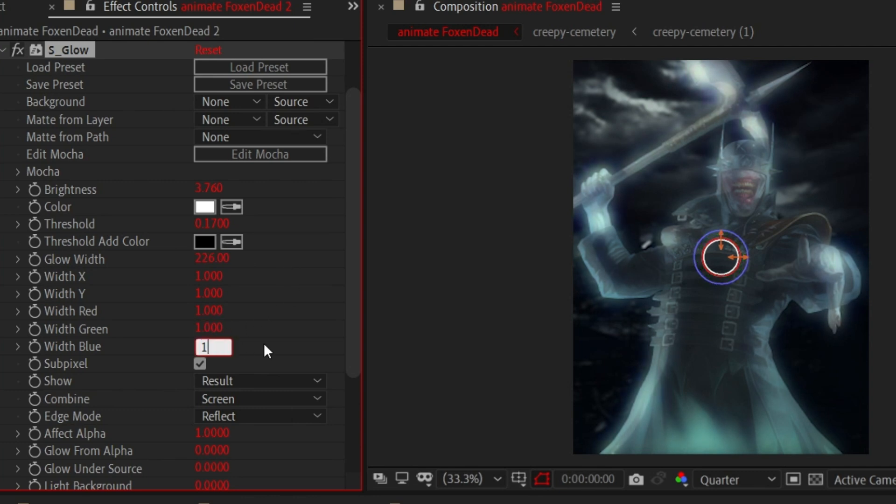
{"action": "left_click", "coordinate": [276, 348]}
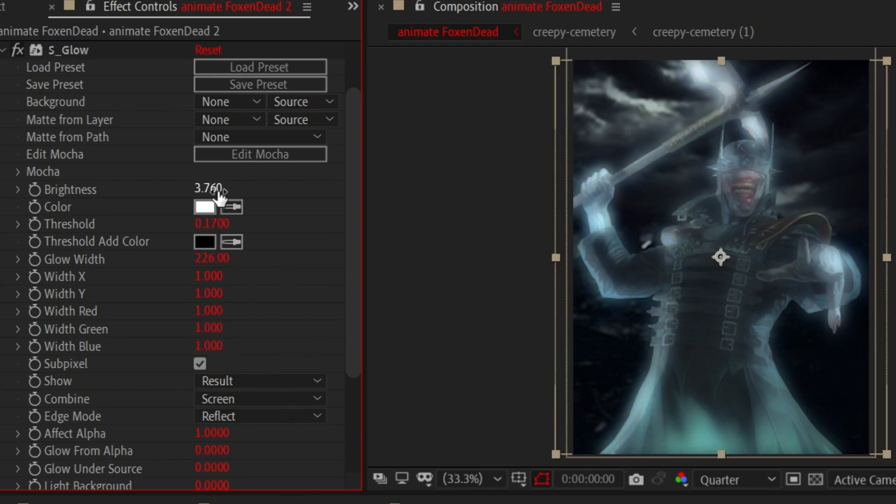
Adjust S_Glow to threshold 0.3, brightness 4.41 and glow width 304, and compare the character with the glow off and on
{"action": "mouse_move", "coordinate": [210, 224]}
{"action": "left_mouse_down"}
{"action": "mouse_move", "coordinate": [170, 233]}
{"action": "mouse_move", "coordinate": [200, 228]}
{"action": "left_mouse_up"}
{"action": "left_click_drag", "start_coordinate": [210, 196], "coordinate": [242, 224]}
{"action": "left_click_drag", "start_coordinate": [215, 258], "coordinate": [250, 260]}
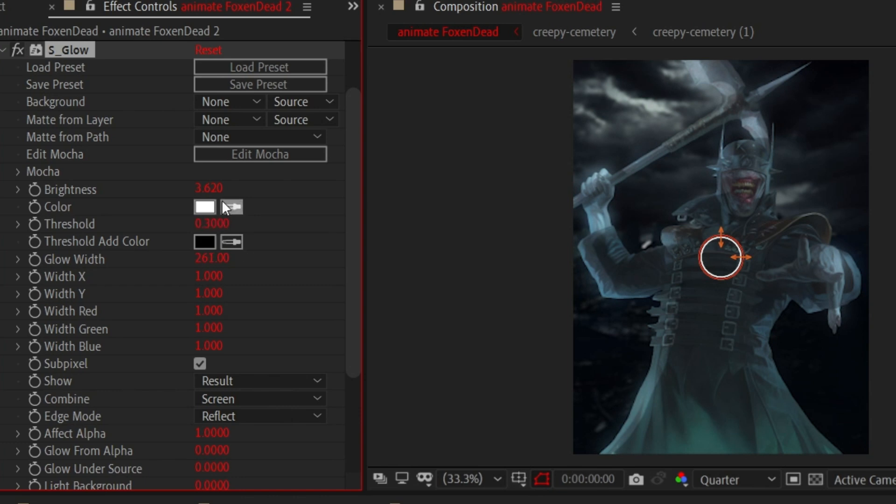
{"action": "left_click_drag", "start_coordinate": [219, 191], "coordinate": [309, 198]}
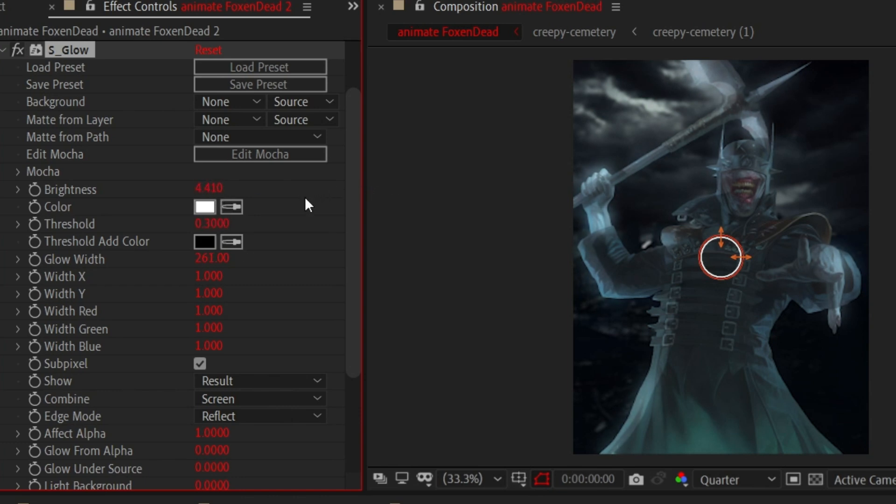
{"action": "left_click_drag", "start_coordinate": [222, 260], "coordinate": [279, 275]}
{"action": "left_click", "coordinate": [16, 50]}
{"action": "left_click", "coordinate": [16, 51]}
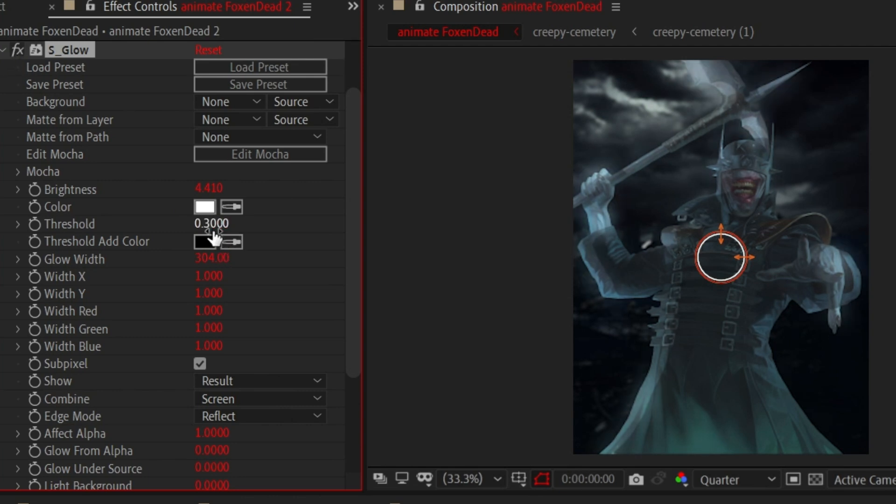
Raise the S_Glow brightness to 6.03, collapse the effect and preview the composition
{"action": "left_click", "coordinate": [3, 50]}
{"action": "left_click", "coordinate": [126, 307]}
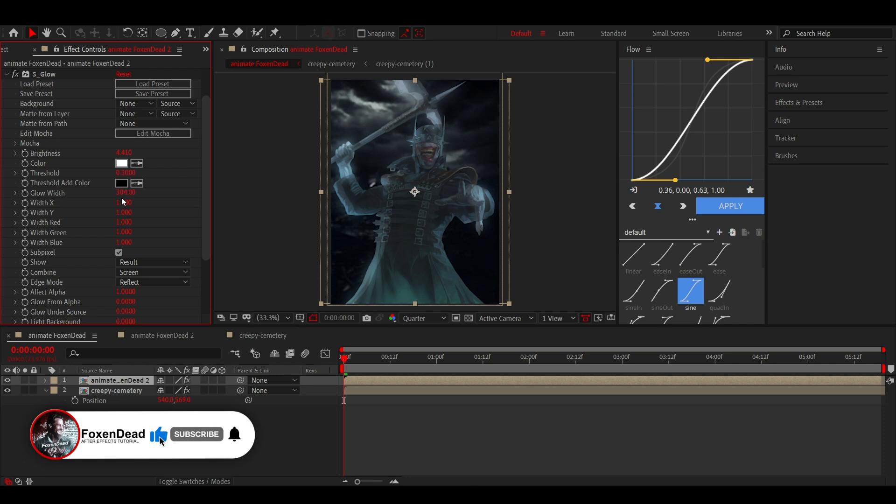
{"action": "left_click_drag", "start_coordinate": [122, 154], "coordinate": [229, 170]}
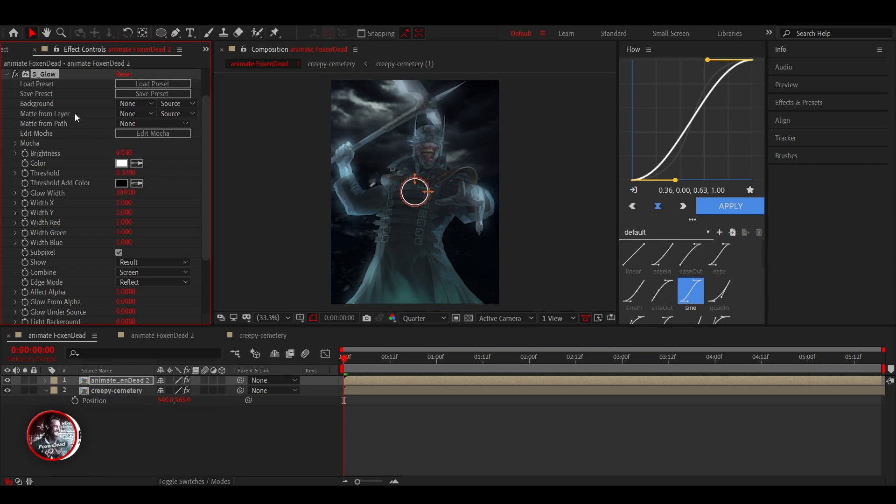
{"action": "left_click", "coordinate": [6, 73]}
{"action": "left_click", "coordinate": [408, 426]}
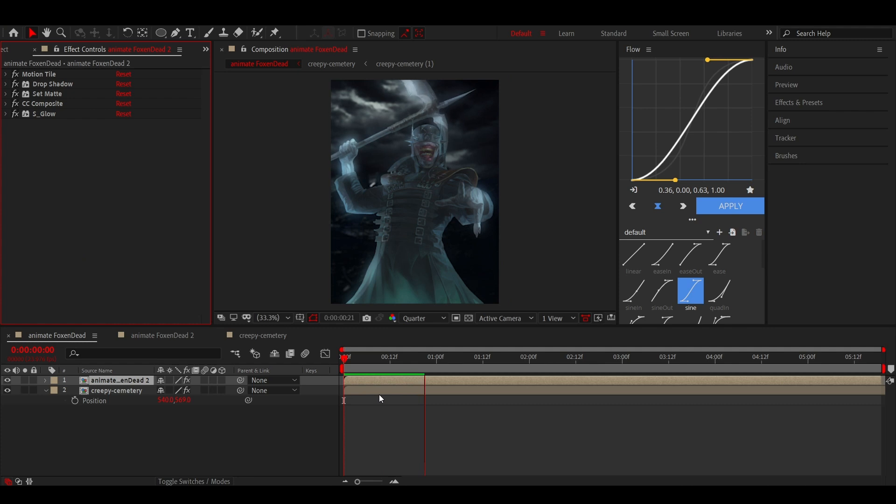
{"action": "key", "text": "space"}
{"action": "left_click", "coordinate": [276, 374]}
{"action": "key", "text": "space"}
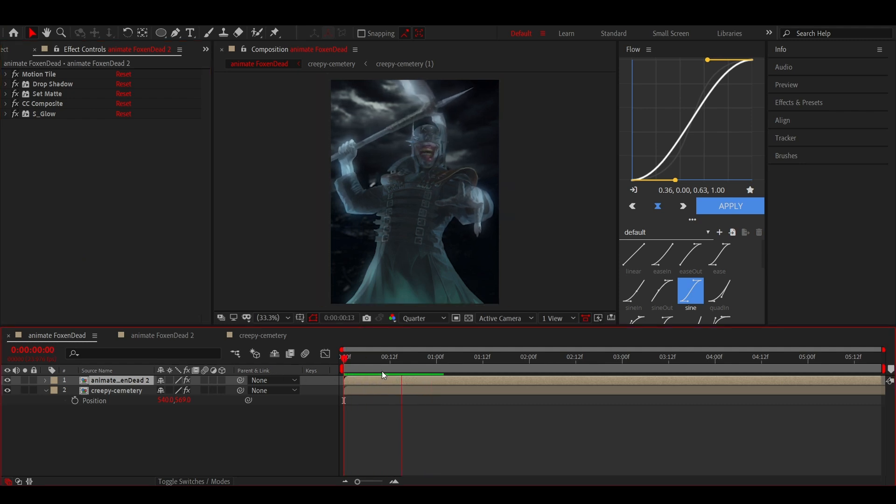
{"action": "key", "text": "space"}
Add Distance and Direction keyframes to the Drop Shadow at the first frame and shift both to the layer's end
{"action": "left_click", "coordinate": [6, 84]}
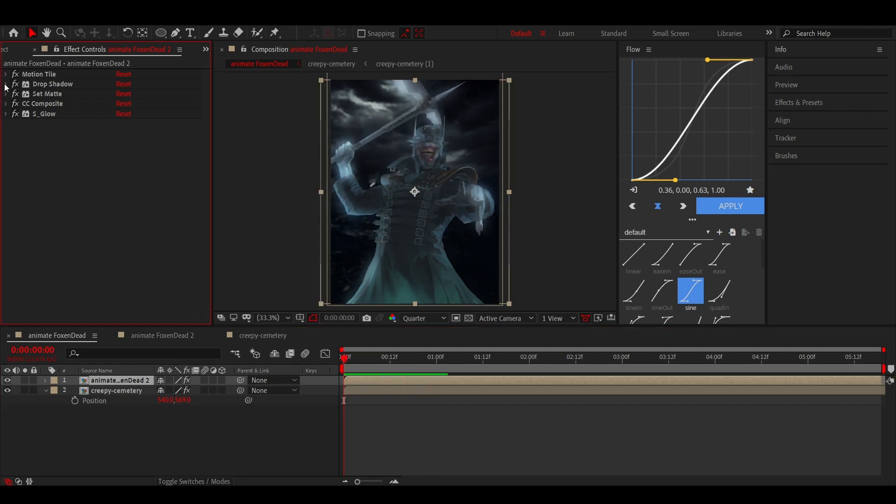
{"action": "left_click", "coordinate": [28, 146]}
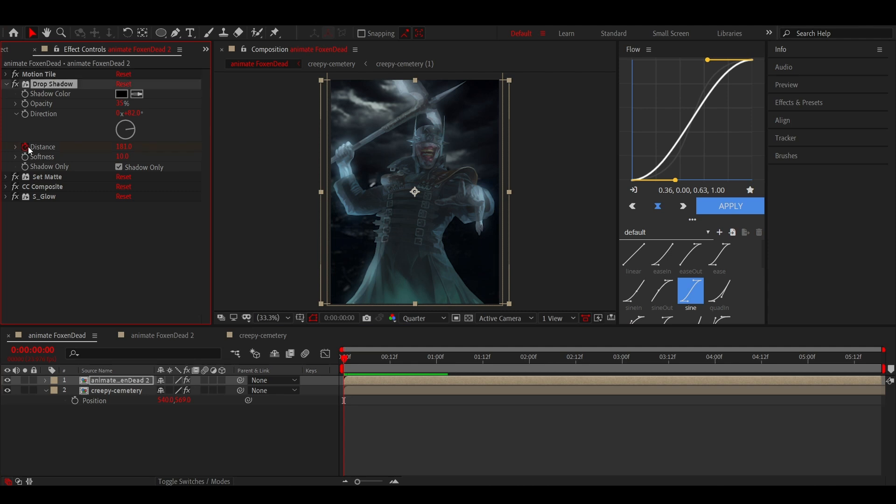
{"action": "key", "text": "u"}
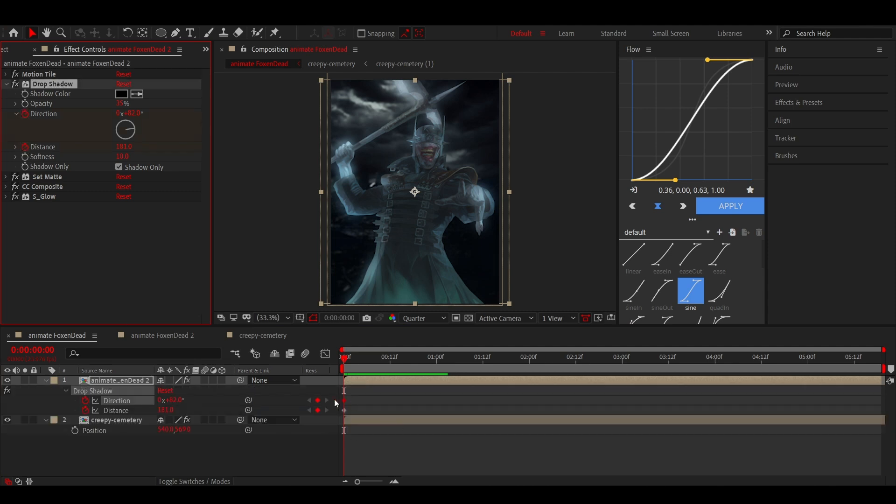
{"action": "left_click", "coordinate": [335, 427]}
{"action": "left_click_drag", "start_coordinate": [367, 402], "coordinate": [875, 436]}
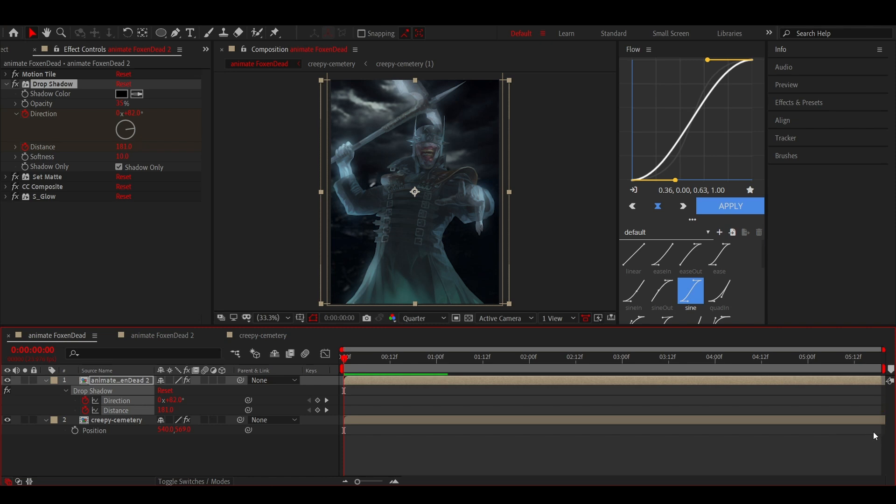
Set the Drop Shadow's first-frame Distance to 144 and Direction to 116°, and preview the shadow animation
{"action": "left_click", "coordinate": [151, 202]}
{"action": "left_click_drag", "start_coordinate": [122, 147], "coordinate": [98, 151]}
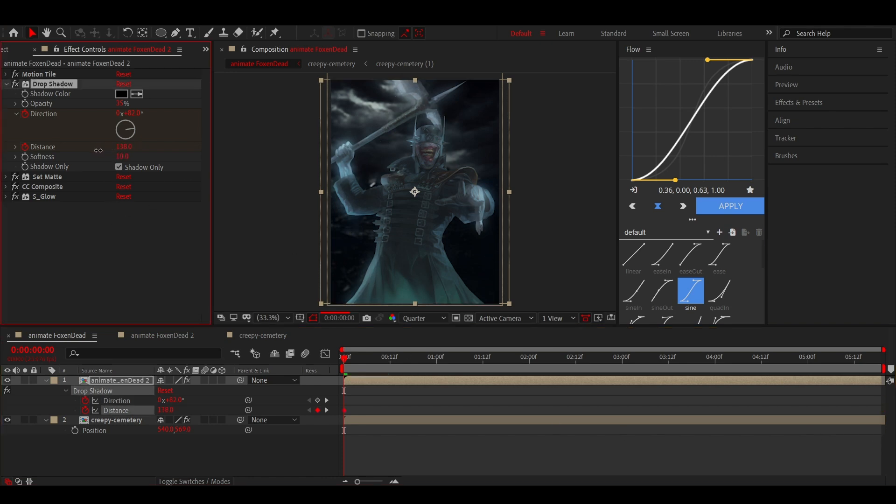
{"action": "left_click_drag", "start_coordinate": [124, 114], "coordinate": [148, 112]}
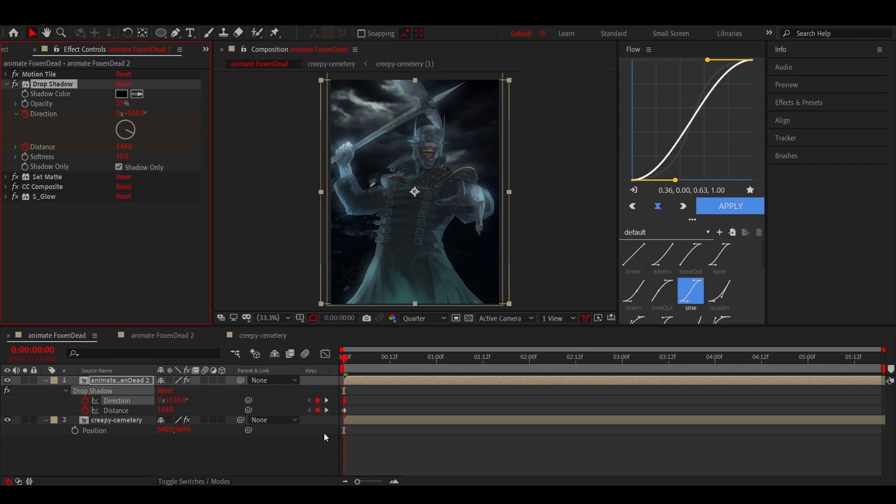
{"action": "key", "text": "space"}
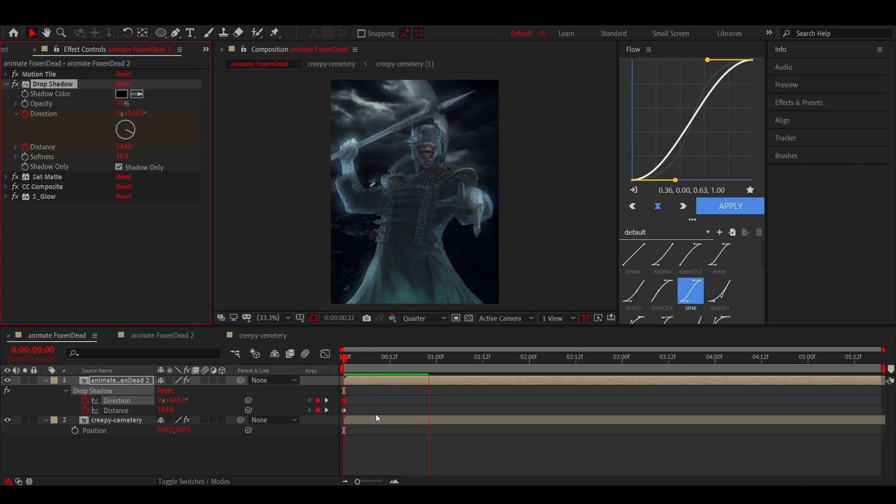
{"action": "key", "text": "space"}
Collapse the Drop Shadow effect and the character layer's keyframed properties, and return to the first frame
{"action": "left_click", "coordinate": [46, 276]}
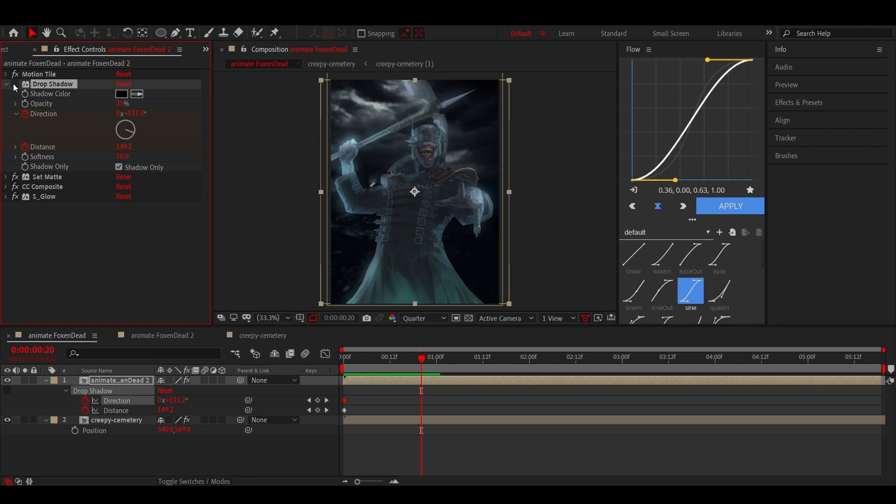
{"action": "left_click", "coordinate": [46, 272]}
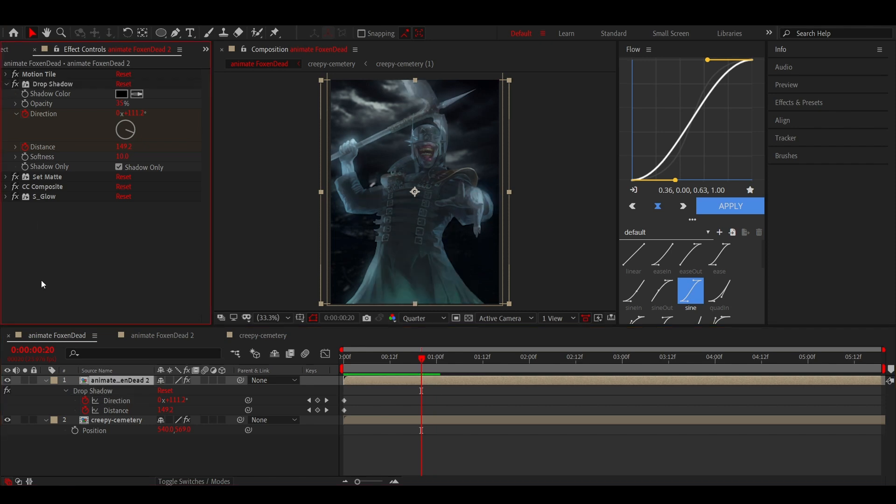
{"action": "left_click", "coordinate": [6, 85]}
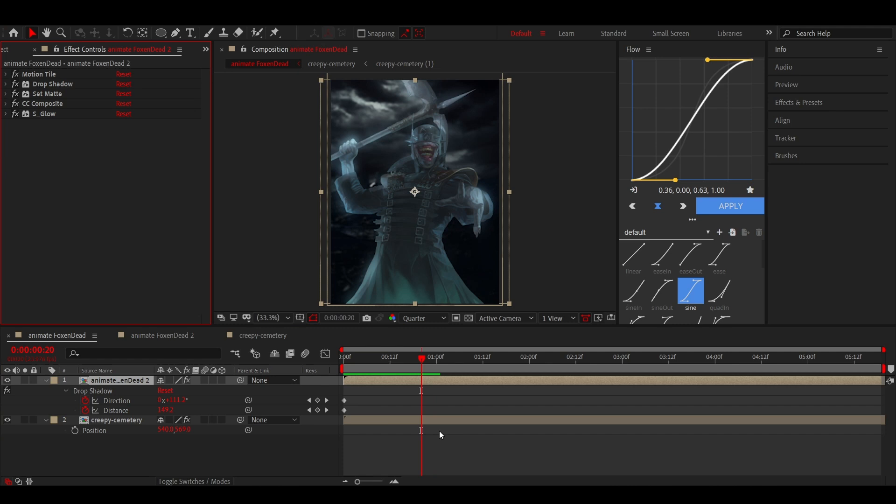
{"action": "key", "text": "u"}
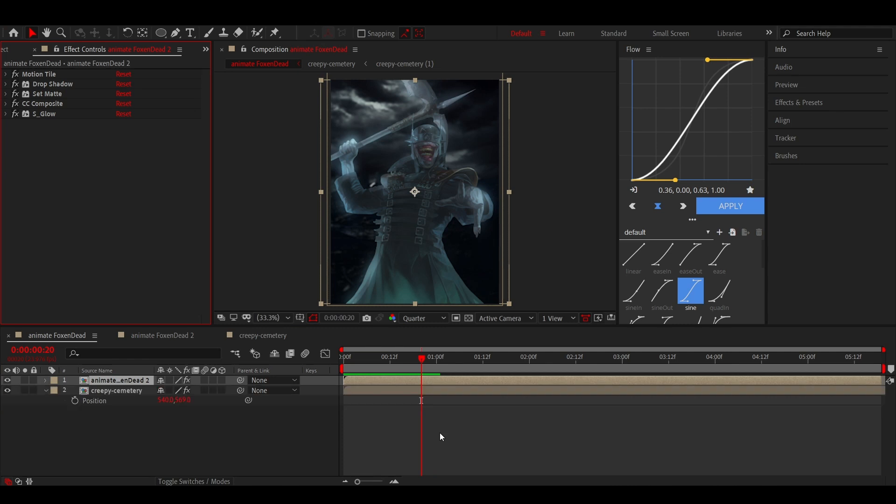
{"action": "left_click", "coordinate": [440, 433]}
{"action": "key", "text": "Home"}
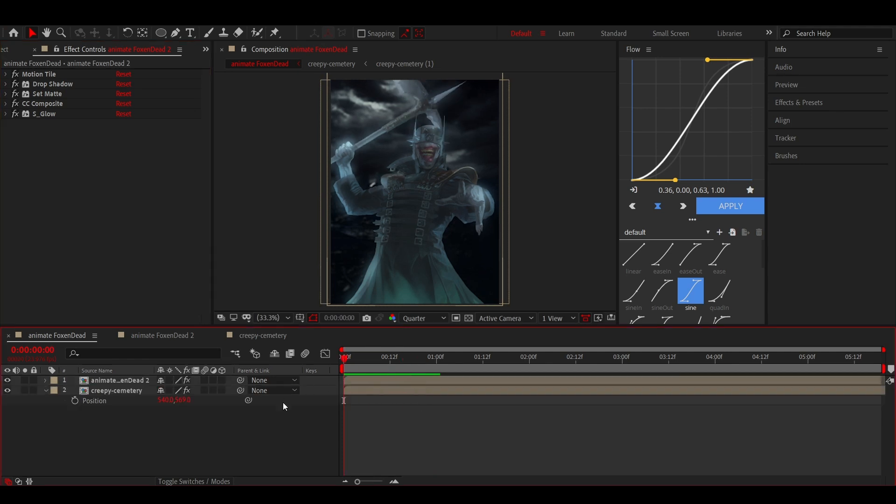
Add an adjustment layer above the character and cemetery layers and apply S_LensFlare to it
{"action": "right_click", "coordinate": [303, 418]}
{"action": "mouse_move", "coordinate": [345, 309]}
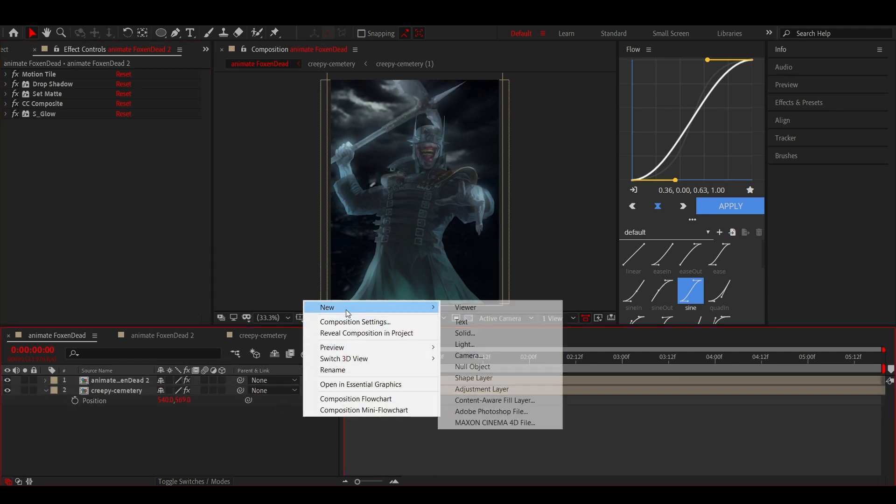
{"action": "left_click", "coordinate": [492, 387]}
{"action": "left_click", "coordinate": [349, 371]}
{"action": "left_click_drag", "start_coordinate": [348, 370], "coordinate": [368, 371]}
{"action": "key", "text": "Home"}
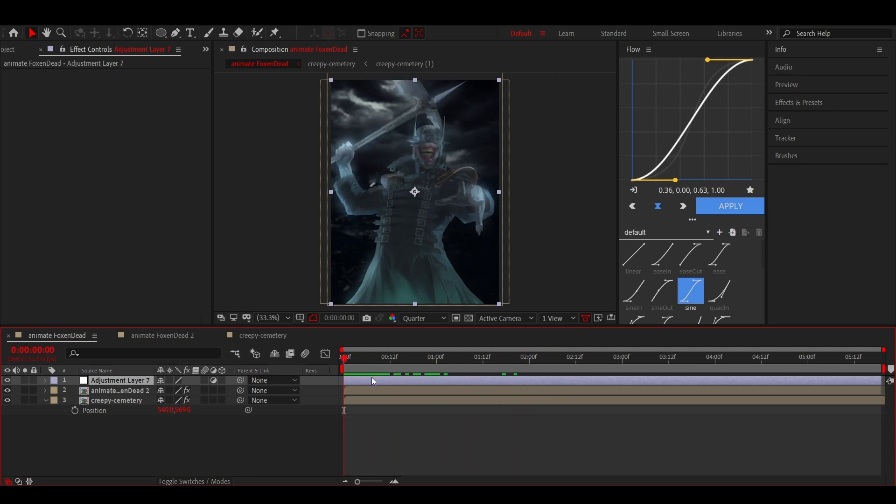
{"action": "key", "text": "ctrl+space"}
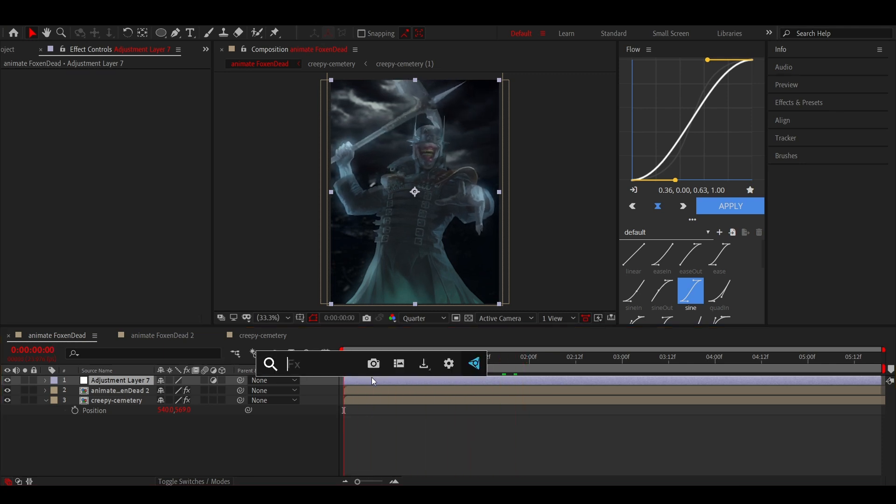
{"action": "type", "text": "len"}
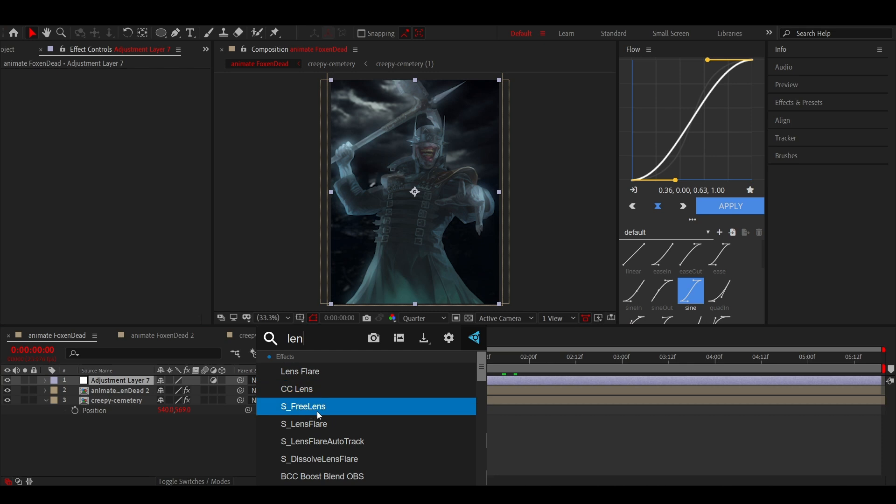
{"action": "left_click", "coordinate": [308, 424]}
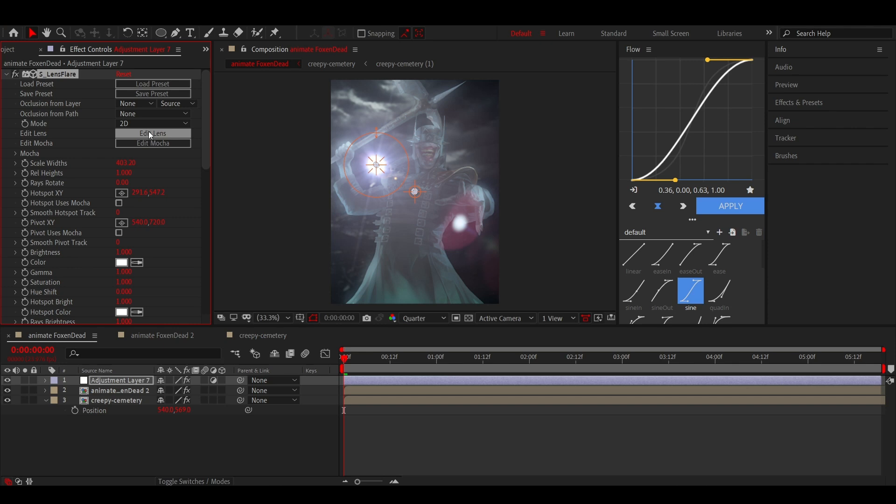
Place the flare's hotspot at about -116, 190 and its pivot at about 153, 537, with widths scaled to 546.89, and keyframe both positions
{"action": "left_click_drag", "start_coordinate": [376, 164], "coordinate": [314, 118]}
{"action": "left_click_drag", "start_coordinate": [419, 201], "coordinate": [356, 171]}
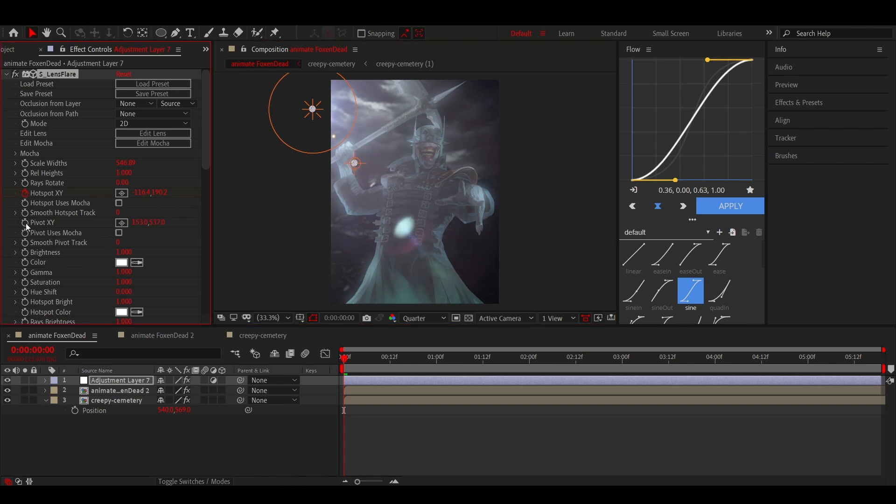
{"action": "key", "text": "u"}
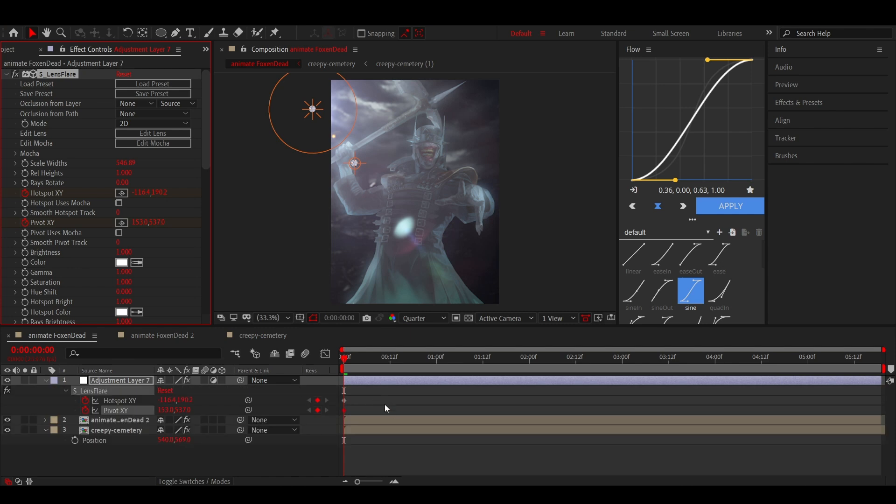
Keyframe the flare's hotspot to about -179, 196 and its pivot slightly to the right, and shift both keyframes to the layer's end
{"action": "left_click_drag", "start_coordinate": [370, 373], "coordinate": [417, 381]}
{"action": "left_click_drag", "start_coordinate": [317, 116], "coordinate": [307, 118]}
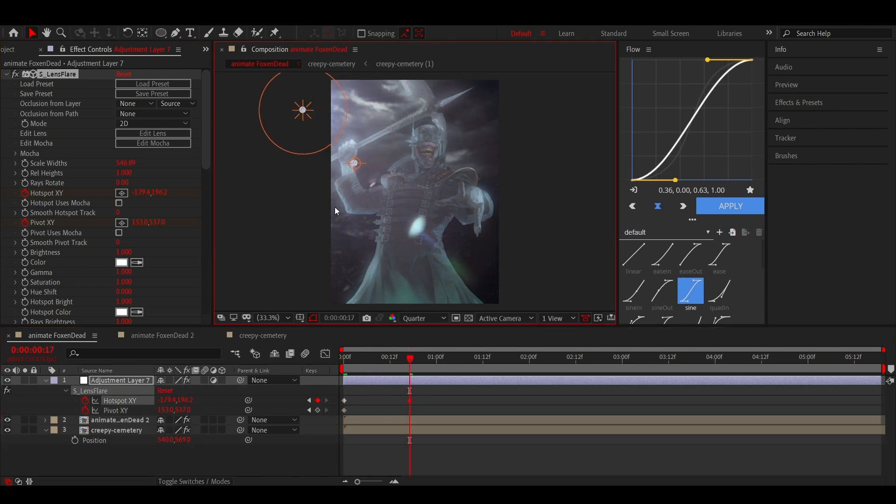
{"action": "left_click_drag", "start_coordinate": [356, 165], "coordinate": [371, 160]}
{"action": "left_click_drag", "start_coordinate": [429, 390], "coordinate": [429, 410]}
{"action": "key", "text": "Delete"}
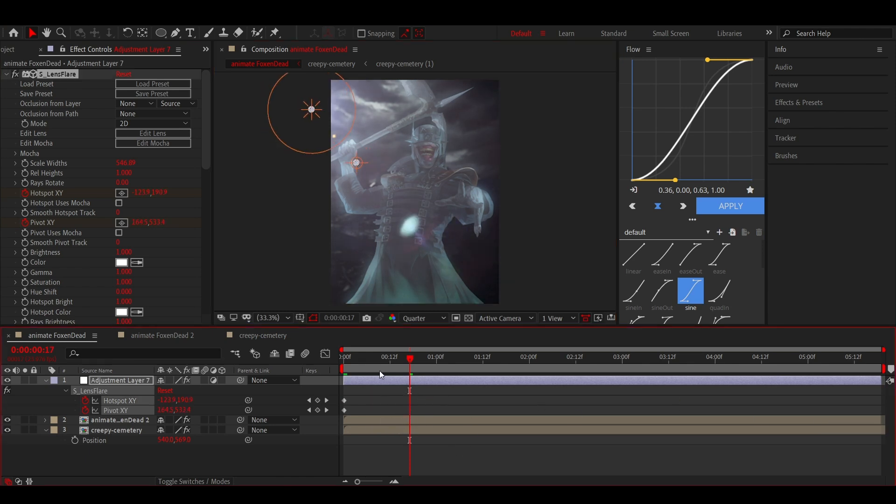
Preview the lens flare animation from the first frame and collapse the layers' open properties
{"action": "key", "text": "Home"}
{"action": "key", "text": "space"}
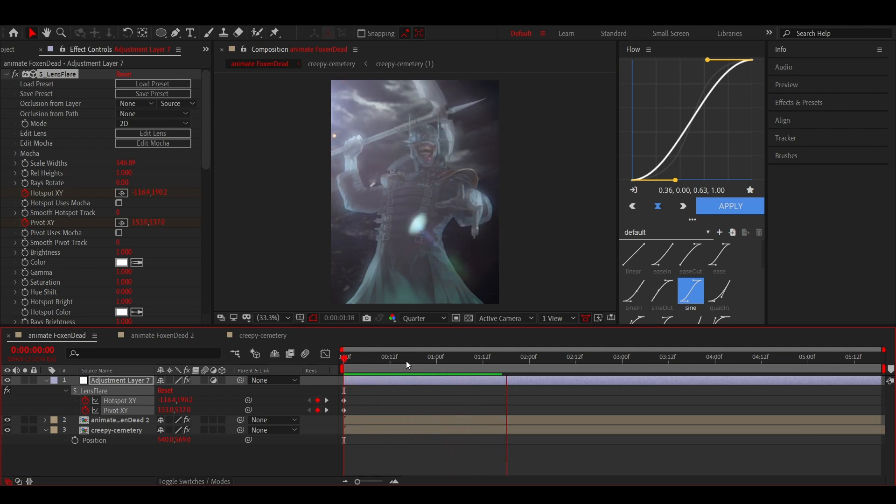
{"action": "key", "text": "space"}
{"action": "left_click", "coordinate": [391, 407]}
{"action": "key", "text": "u"}
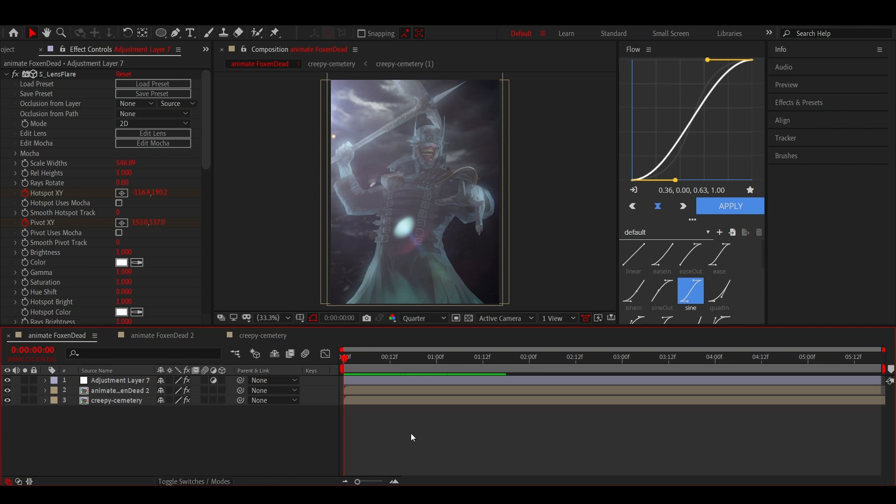
Open the character composition, enter its nested Pre-comp 4 and fit the composition in the viewer
{"action": "left_click_drag", "start_coordinate": [354, 363], "coordinate": [340, 379]}
{"action": "left_click", "coordinate": [400, 394]}
{"action": "double_click", "coordinate": [398, 393]}
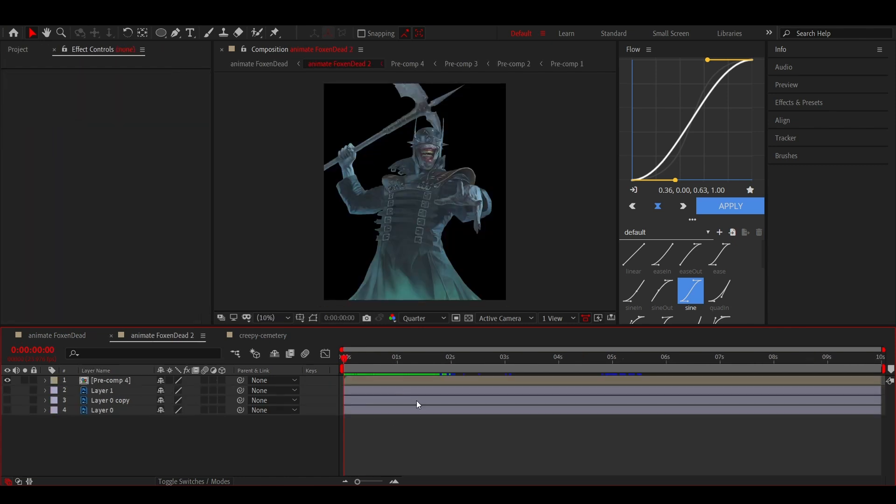
{"action": "double_click", "coordinate": [365, 384]}
{"action": "left_click", "coordinate": [272, 317]}
{"action": "left_click", "coordinate": [279, 122]}
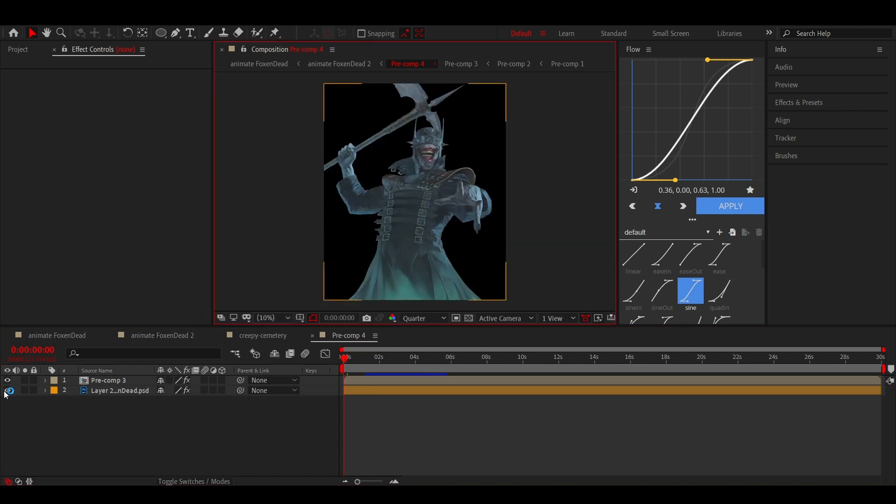
Hide Pre-comp 3 to isolate the arm with the weapon, inspect the blade and reveal the arm layer's keyframes
{"action": "left_click", "coordinate": [7, 381]}
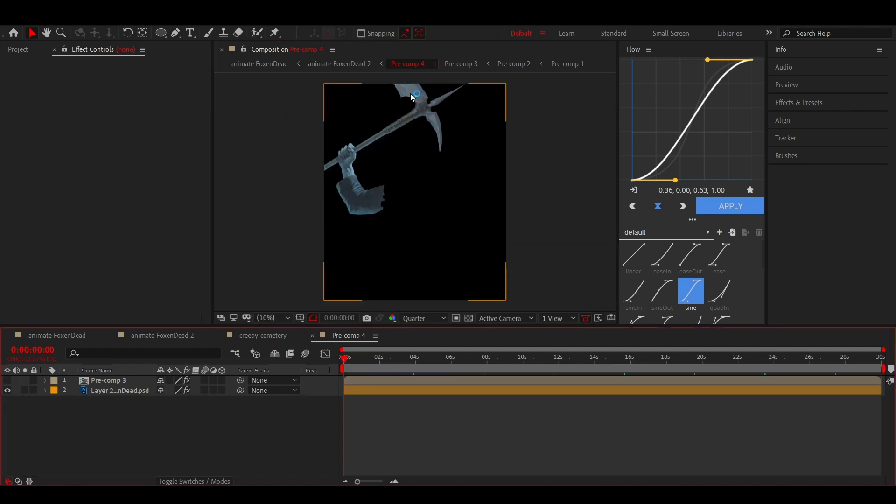
{"action": "scroll", "coordinate": [418, 77], "scroll_direction": "up", "scroll_amount": 4}
{"action": "left_click_drag", "start_coordinate": [419, 90], "coordinate": [403, 262]}
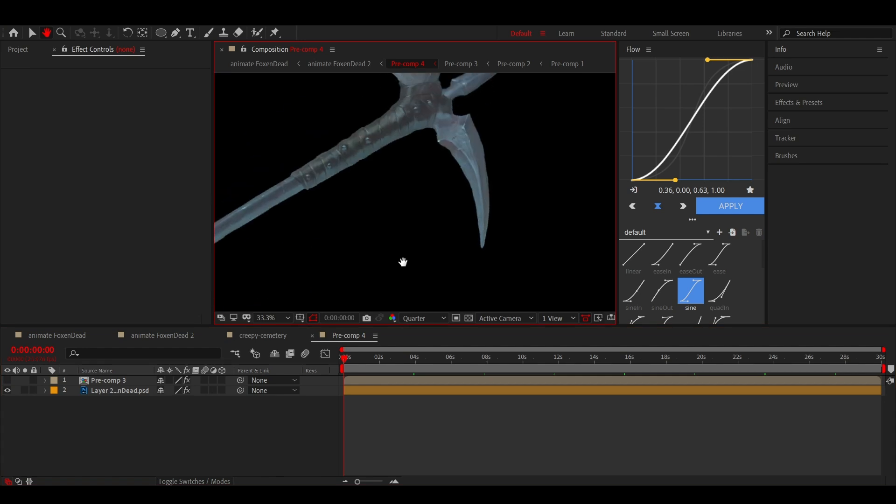
{"action": "left_click_drag", "start_coordinate": [405, 165], "coordinate": [423, 294]}
{"action": "left_click_drag", "start_coordinate": [402, 256], "coordinate": [450, 235]}
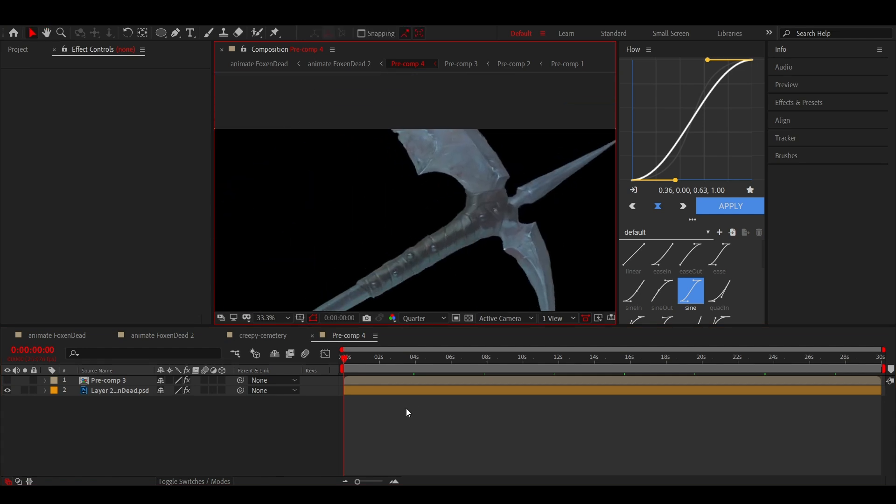
{"action": "left_click", "coordinate": [399, 390]}
{"action": "key", "text": "u"}
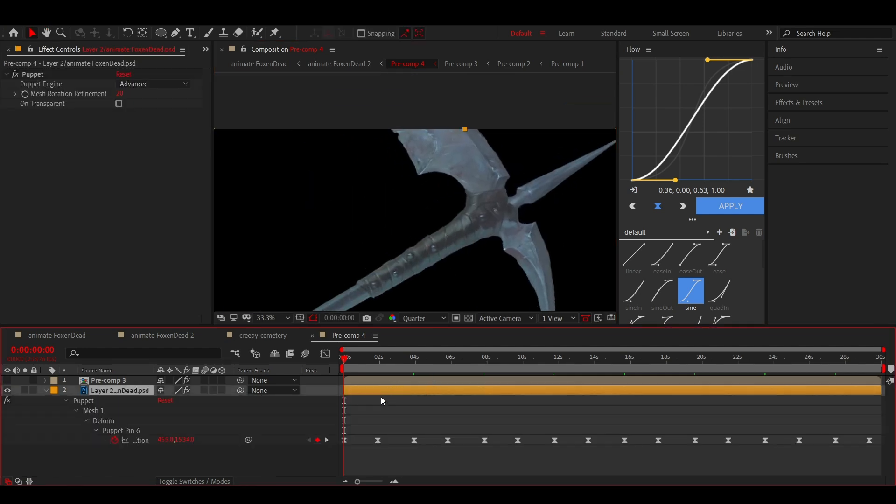
Add an adjustment layer on top of Pre-comp 4 and apply S_LensFlare to it
{"action": "left_click", "coordinate": [375, 382]}
{"action": "right_click", "coordinate": [375, 383]}
{"action": "mouse_move", "coordinate": [448, 286]}
{"action": "left_click", "coordinate": [495, 364]}
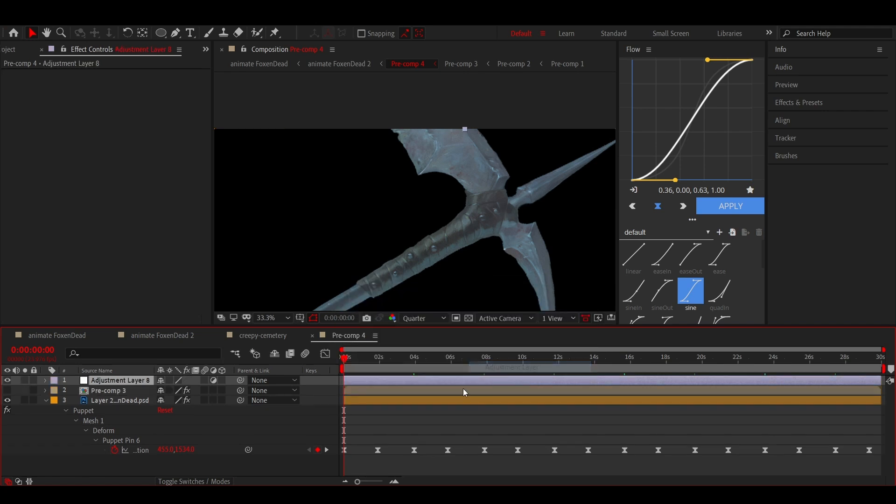
{"action": "key", "text": "ctrl+space"}
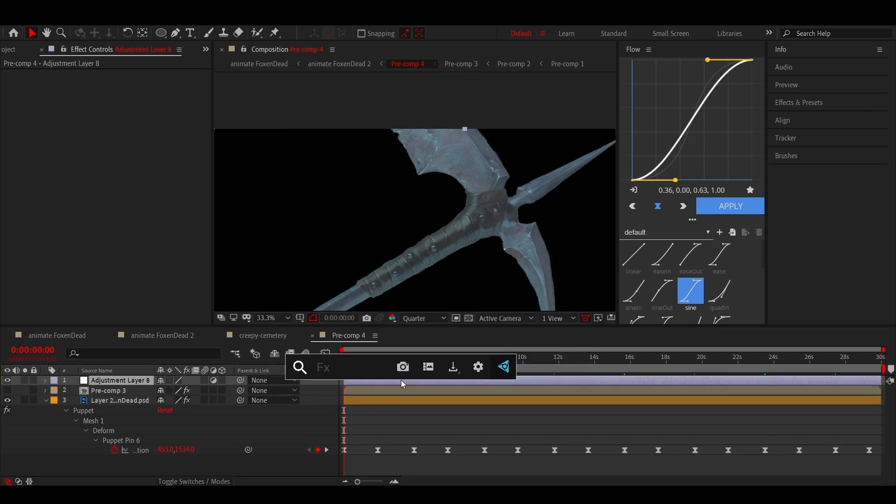
{"action": "type", "text": "len"}
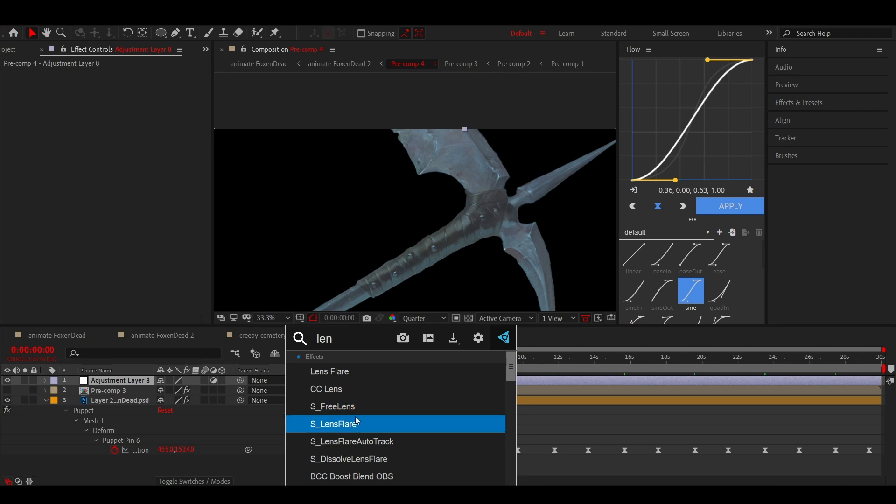
{"action": "left_click", "coordinate": [350, 428]}
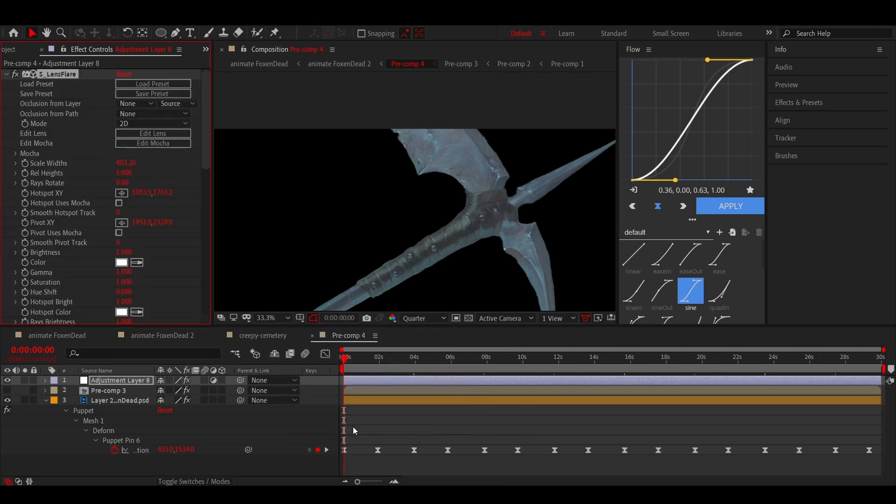
Edit the lens of the new S_LensFlare and load the Anamorphic 1 preset
{"action": "left_click", "coordinate": [157, 134]}
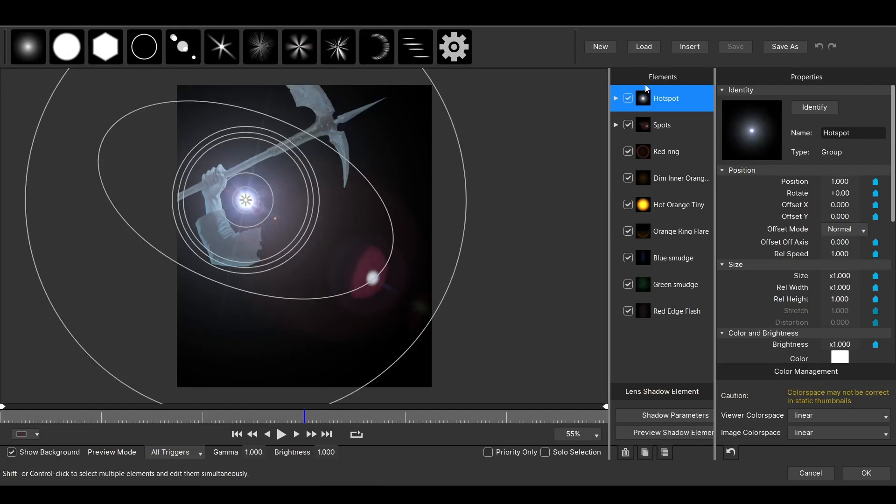
{"action": "left_click", "coordinate": [644, 46]}
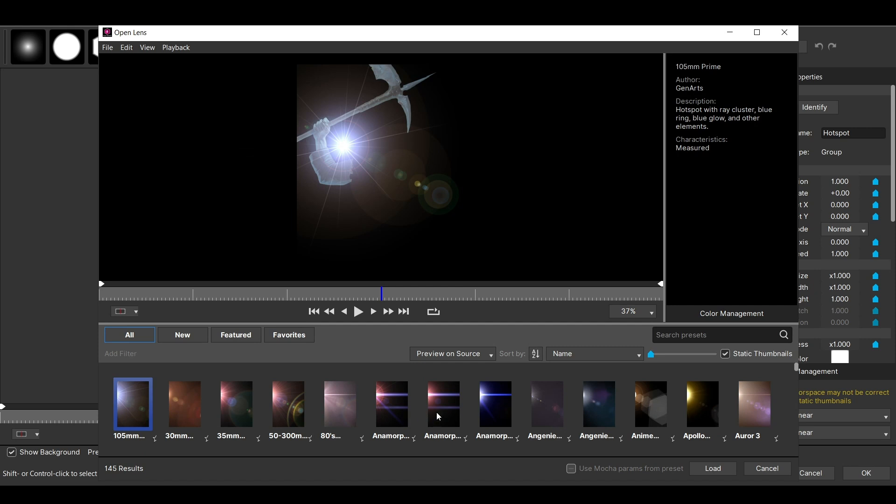
{"action": "left_click", "coordinate": [398, 408]}
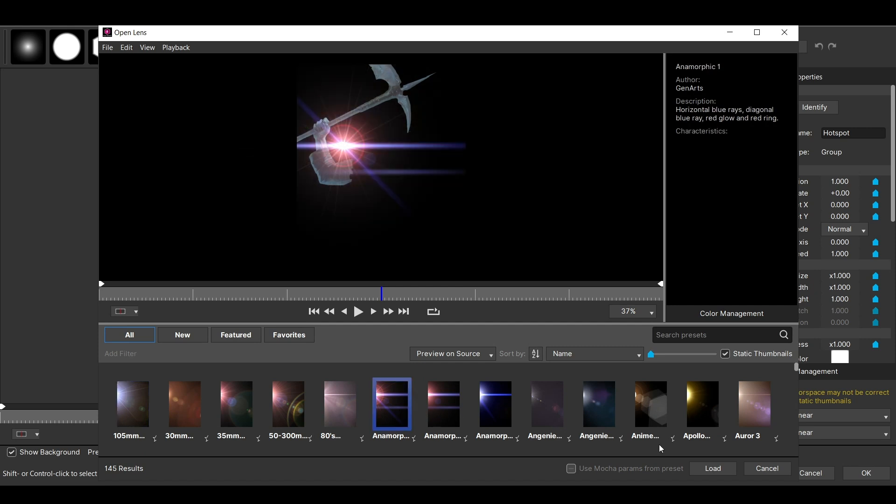
{"action": "left_click", "coordinate": [711, 469]}
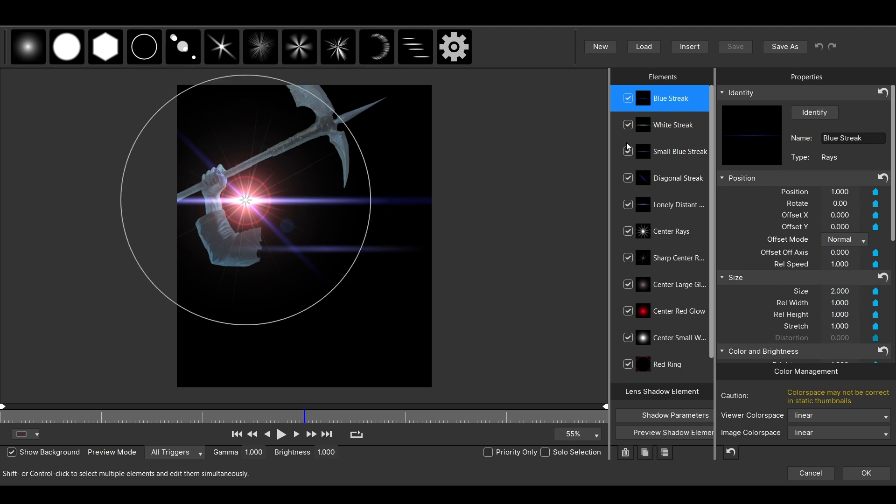
Turn off the Blue Streak, Diagonal Streak, Lonely Distant streak, Center Rays, Center Red Glow, Red Ring and Blue elements and apply the lens
{"action": "left_click", "coordinate": [627, 99]}
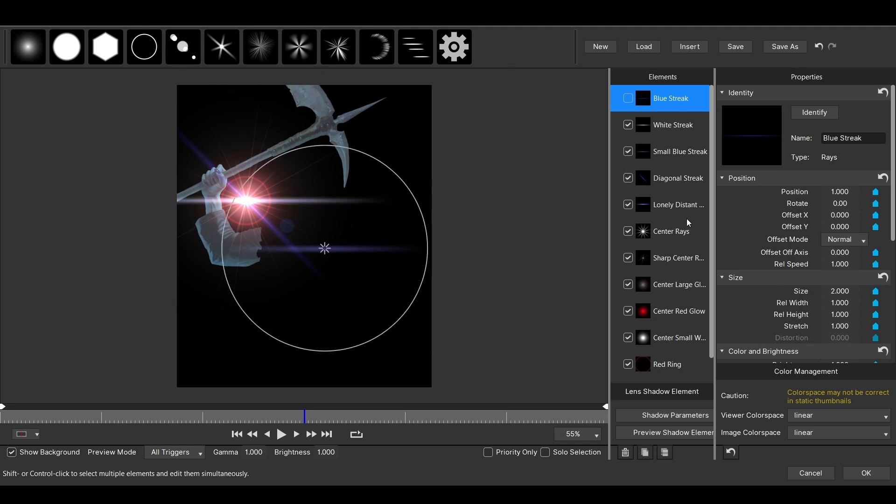
{"action": "left_click", "coordinate": [628, 232]}
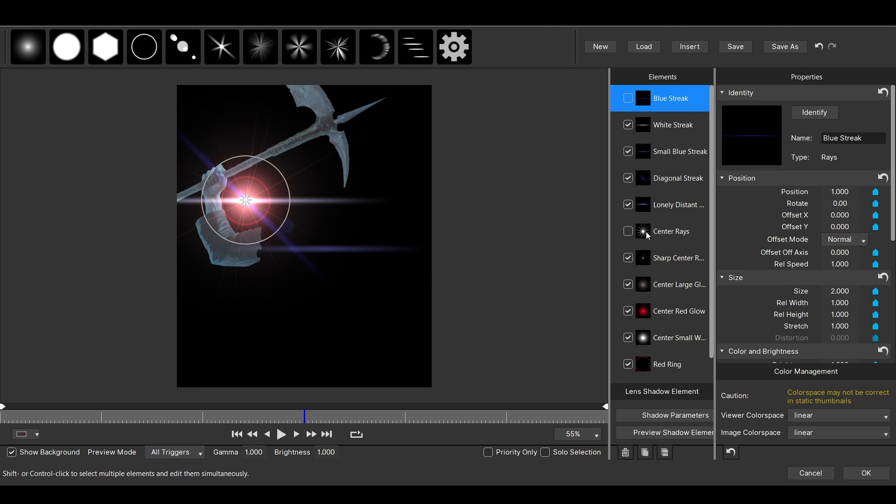
{"action": "left_click", "coordinate": [628, 285]}
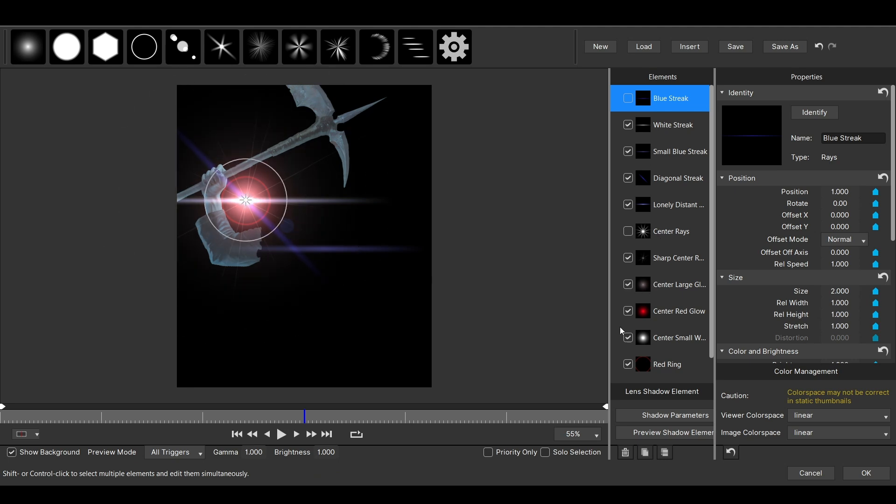
{"action": "left_click", "coordinate": [628, 313]}
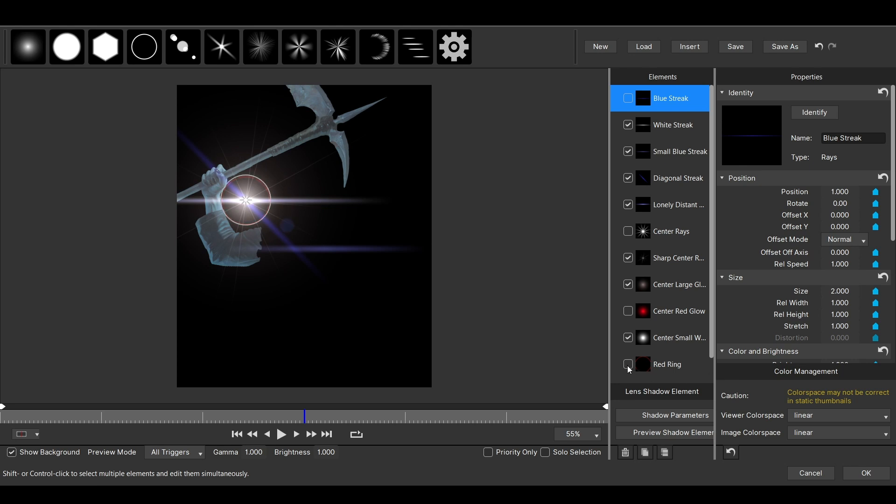
{"action": "scroll", "coordinate": [670, 355], "scroll_direction": "down", "scroll_amount": 1}
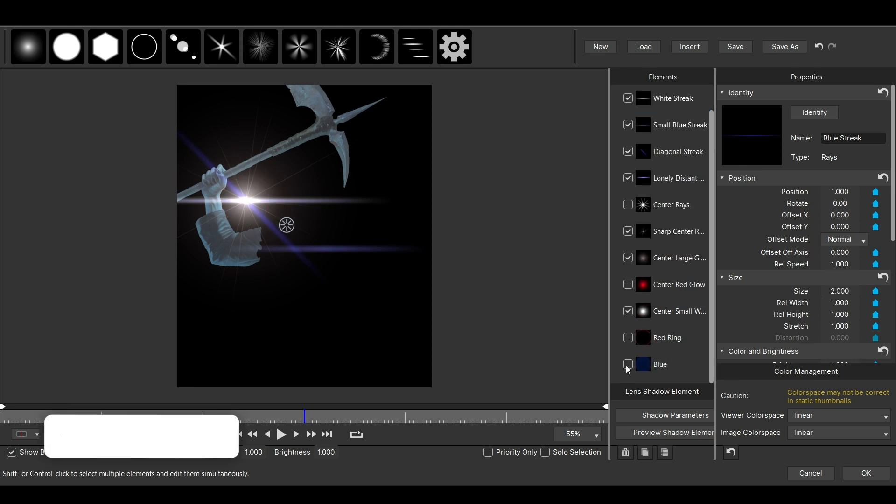
{"action": "left_click", "coordinate": [625, 179]}
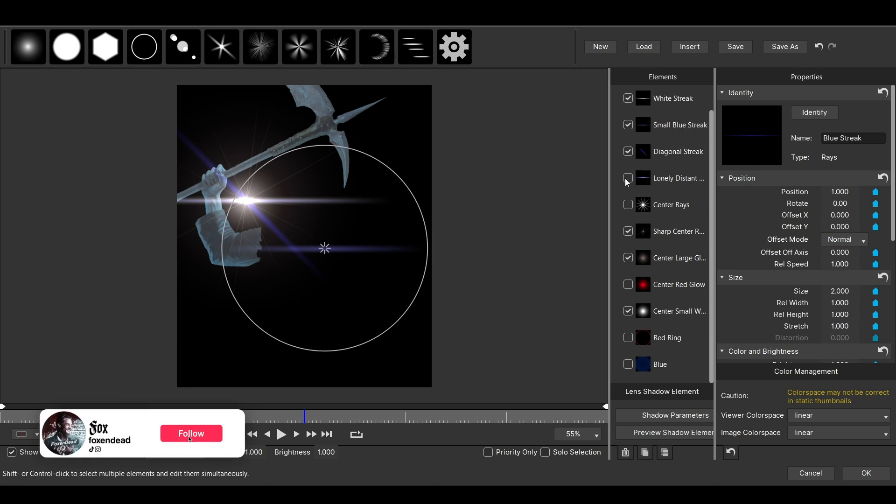
{"action": "left_click", "coordinate": [624, 152]}
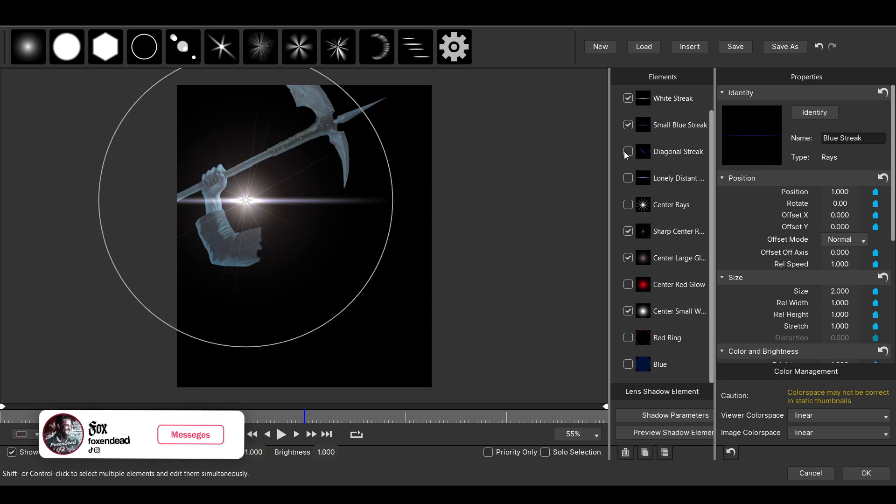
{"action": "scroll", "coordinate": [667, 166], "scroll_direction": "up", "scroll_amount": 1}
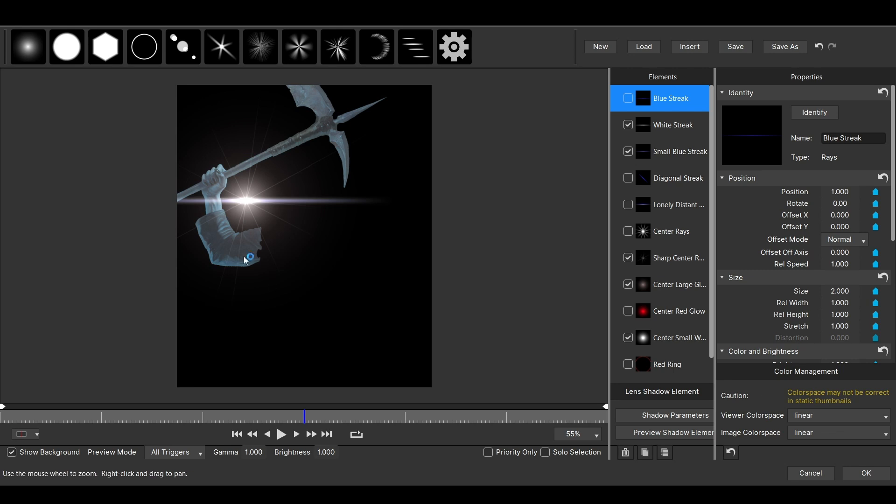
{"action": "left_click", "coordinate": [872, 478]}
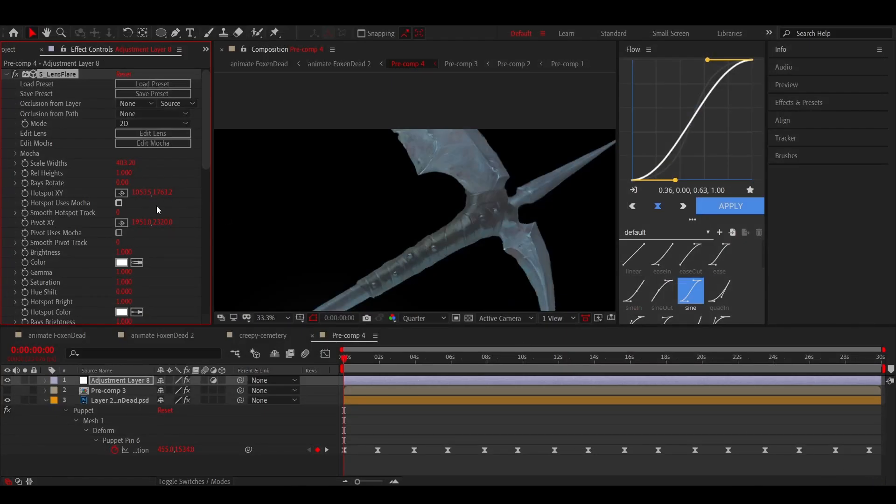
Place the flare's hotspot on the axe blade's edge and set Sharp Center Rays to brightness 0.392 and ray thickness 0.050
{"action": "left_click", "coordinate": [120, 195]}
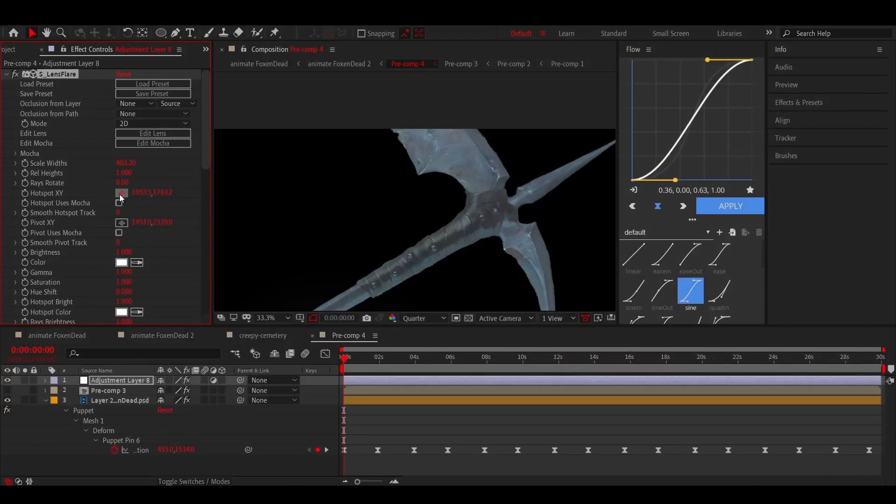
{"action": "left_click", "coordinate": [410, 156]}
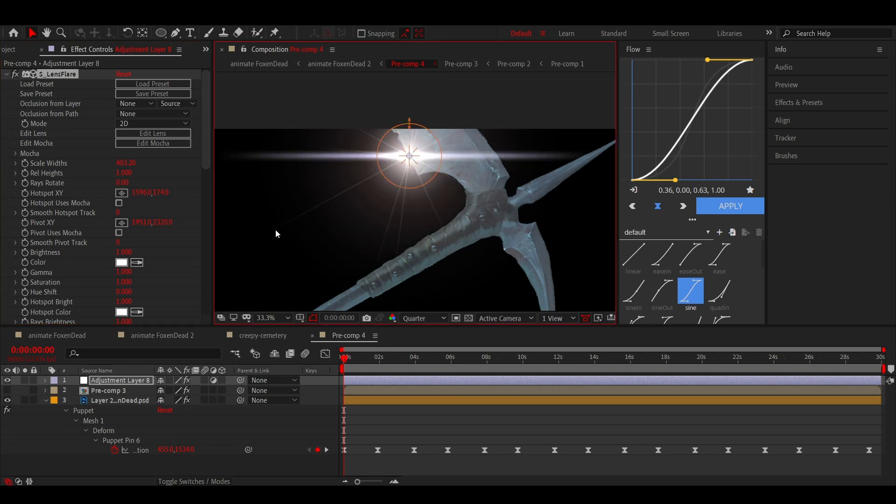
{"action": "left_click", "coordinate": [153, 133]}
{"action": "left_click", "coordinate": [654, 236]}
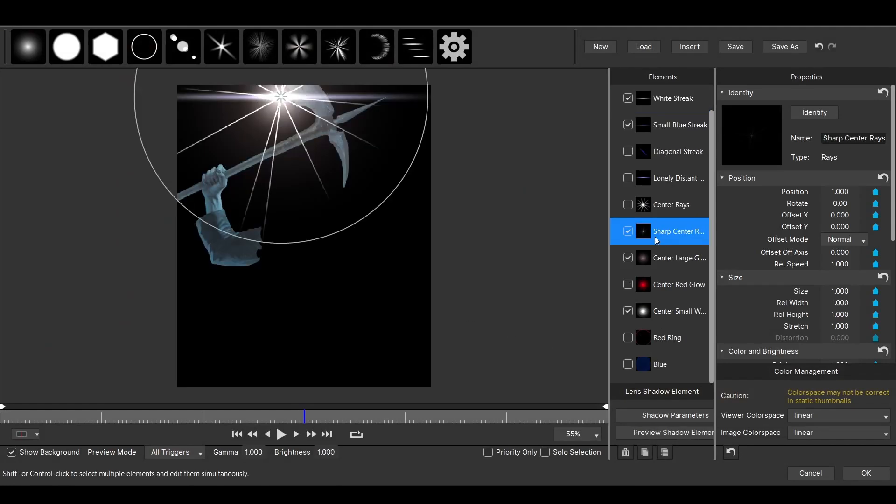
{"action": "scroll", "coordinate": [760, 233], "scroll_direction": "down", "scroll_amount": 4}
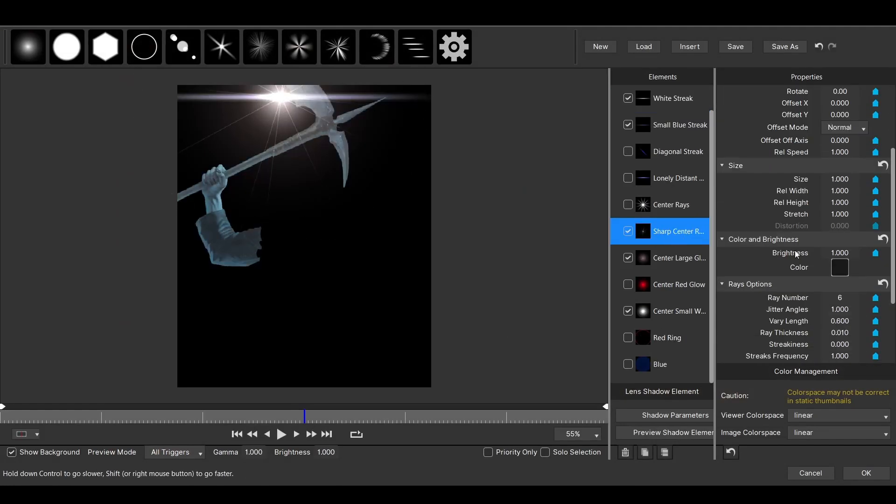
{"action": "left_click_drag", "start_coordinate": [840, 254], "coordinate": [800, 254]}
{"action": "scroll", "coordinate": [786, 325], "scroll_direction": "down", "scroll_amount": 1}
{"action": "left_click_drag", "start_coordinate": [839, 305], "coordinate": [861, 304]}
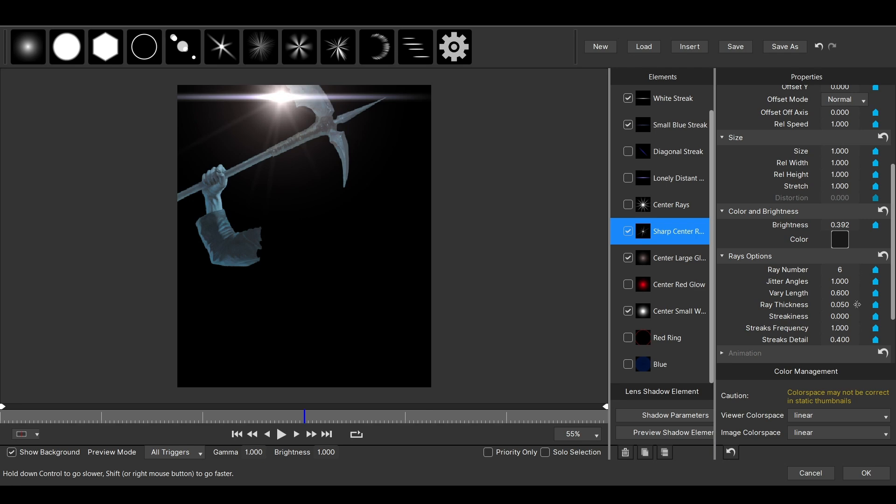
{"action": "left_click", "coordinate": [862, 472]}
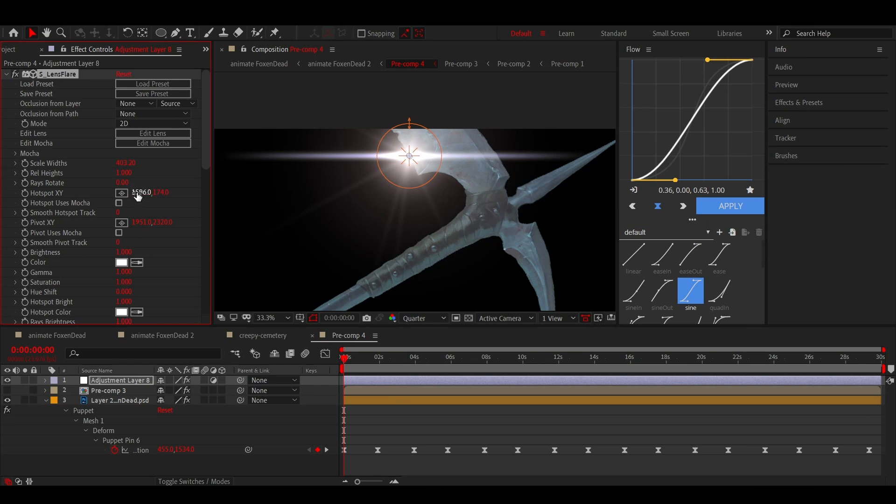
Keyframe Hotspot XY at 0:00:00:00 and move the hotspot back onto the blade, about 2028, 231, at the arm's next keyframe, 0:00:01:21
{"action": "left_click", "coordinate": [24, 192]}
{"action": "key", "text": "u"}
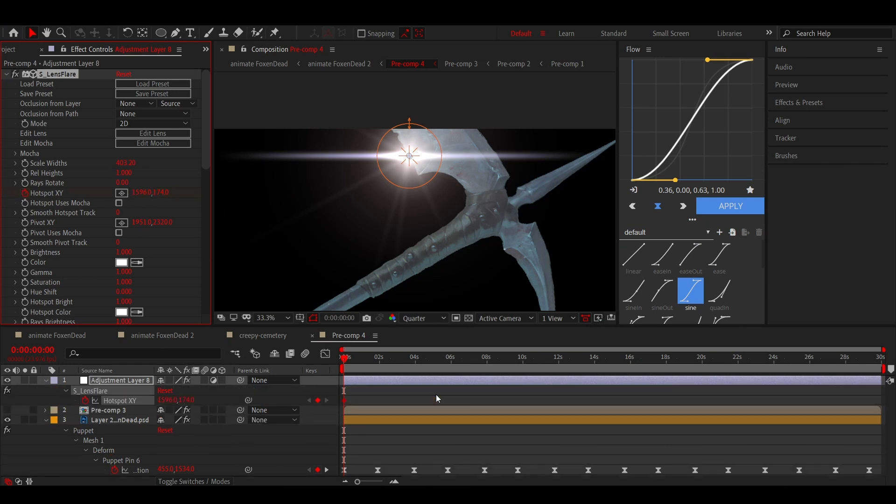
{"action": "left_click", "coordinate": [327, 470]}
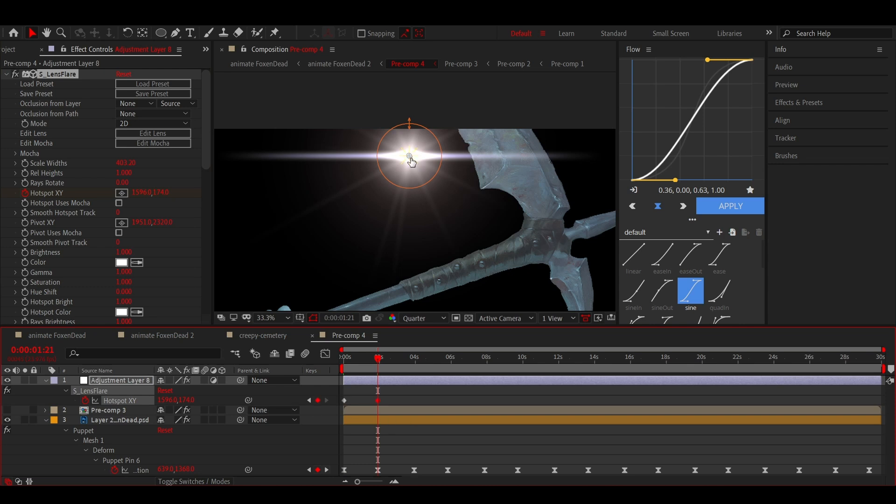
{"action": "left_click_drag", "start_coordinate": [412, 161], "coordinate": [479, 170]}
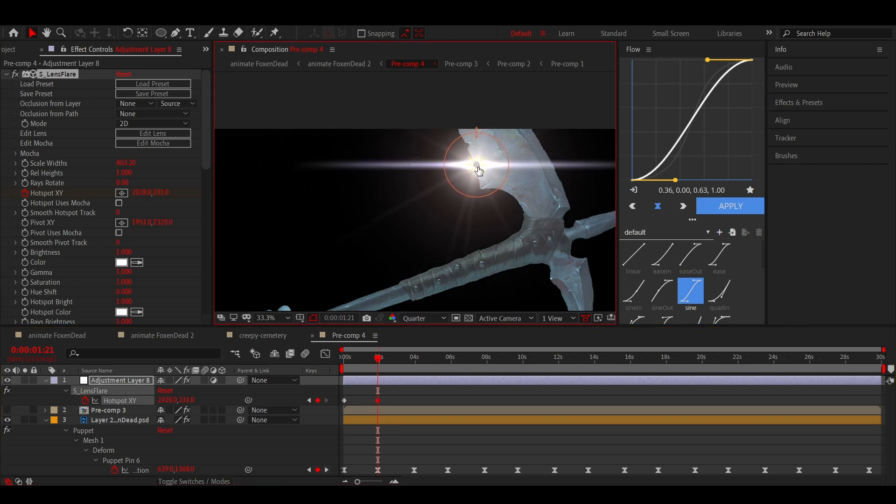
Add Rays Rotate keyframes to the lens flare at 0:00:00:00 and 0:00:01:21
{"action": "left_click", "coordinate": [25, 183]}
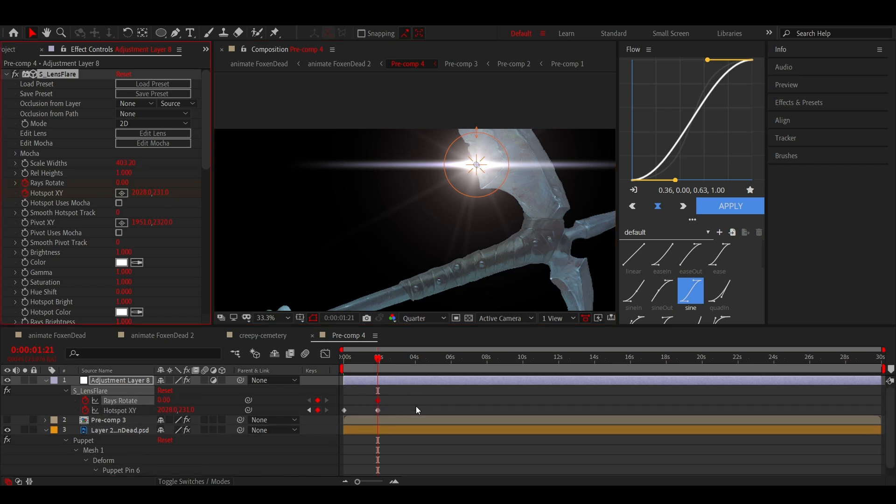
{"action": "left_click_drag", "start_coordinate": [378, 400], "coordinate": [344, 401]}
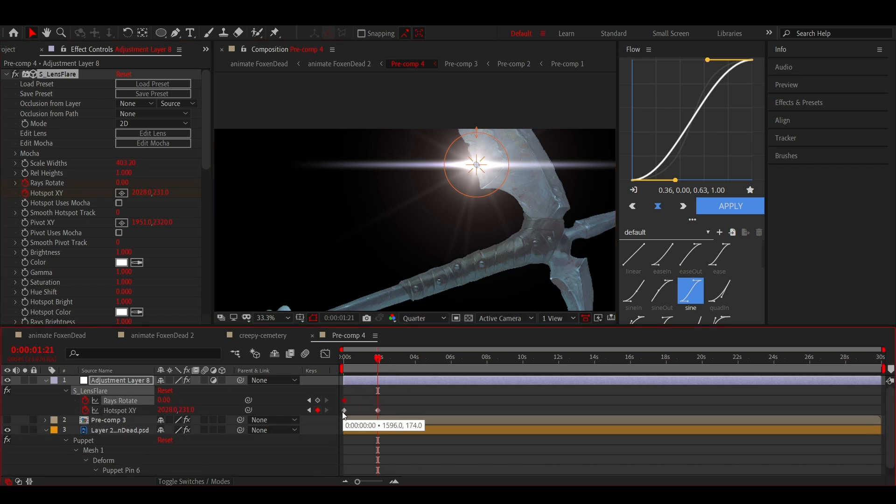
{"action": "left_click_drag", "start_coordinate": [381, 365], "coordinate": [330, 376]}
{"action": "left_click", "coordinate": [327, 402]}
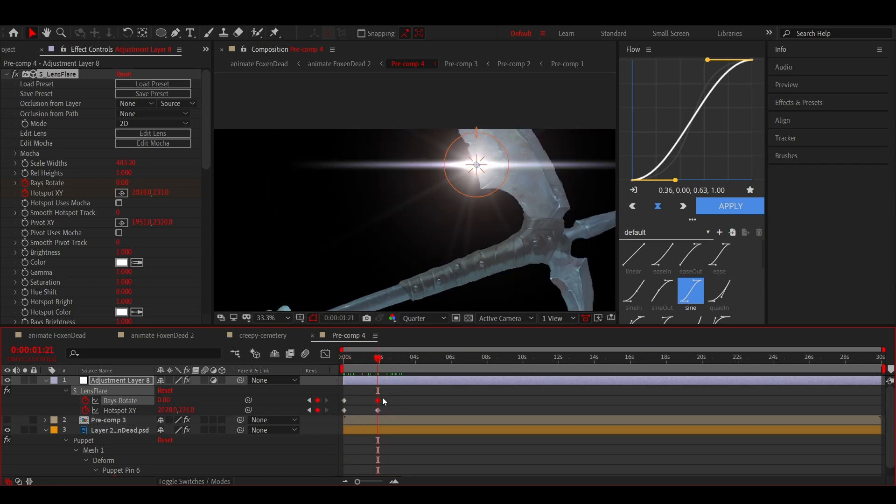
Copy the first Rays Rotate and Hotspot XY keyframes to 0:00:03:22 and apply the sine easing curve to the flare's keyframes
{"action": "left_click_drag", "start_coordinate": [362, 395], "coordinate": [343, 414]}
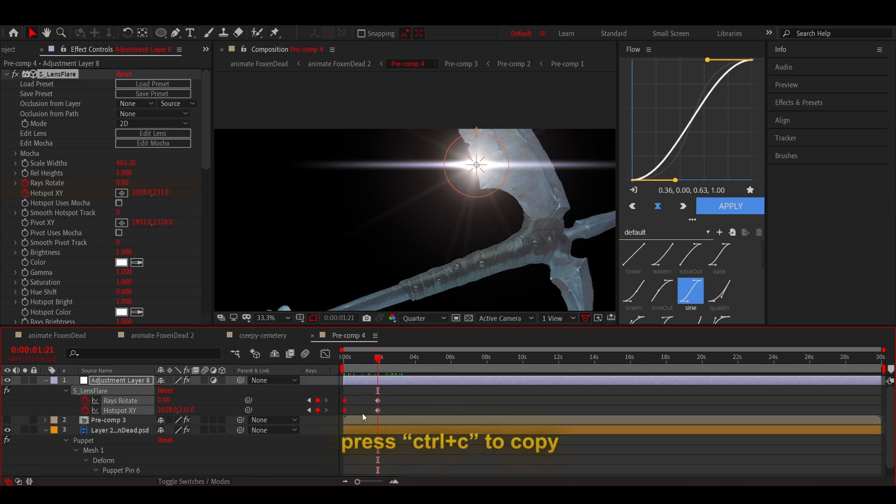
{"action": "scroll", "coordinate": [427, 410], "scroll_direction": "down", "scroll_amount": 1}
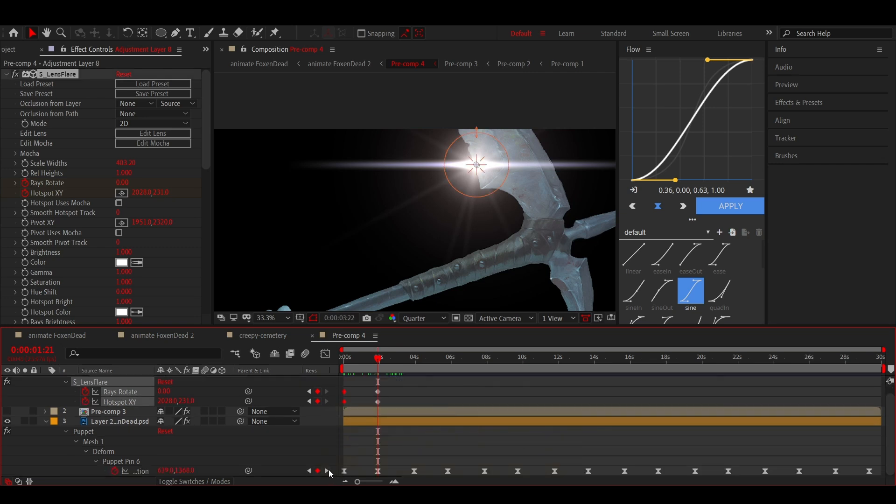
{"action": "left_click", "coordinate": [328, 469]}
{"action": "key", "text": "ctrl+v"}
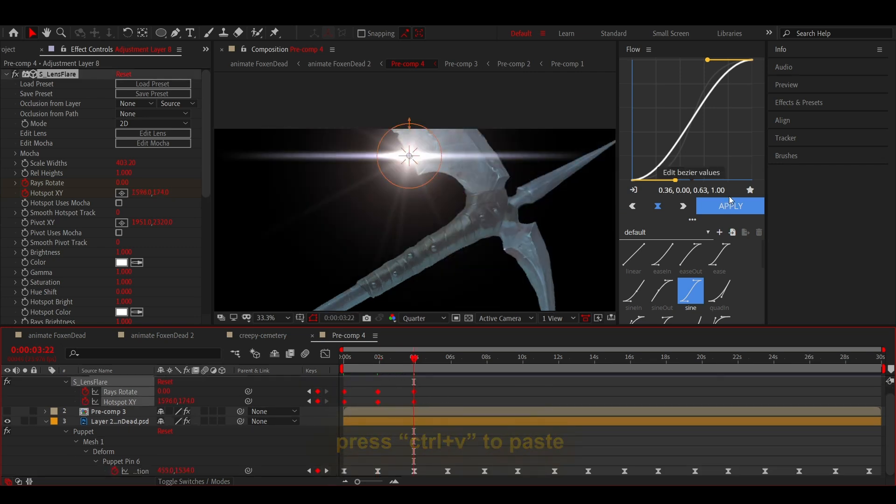
{"action": "left_click", "coordinate": [742, 209]}
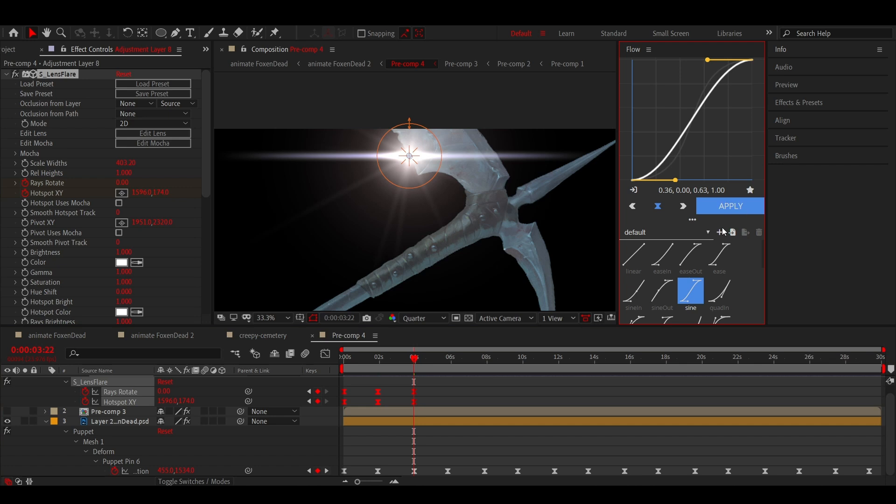
Adjust the first hotspot position to about 1625, 150 and repeat the Rays Rotate and Hotspot XY keyframes through the rest of the timeline
{"action": "left_click", "coordinate": [367, 366]}
{"action": "key", "text": "space"}
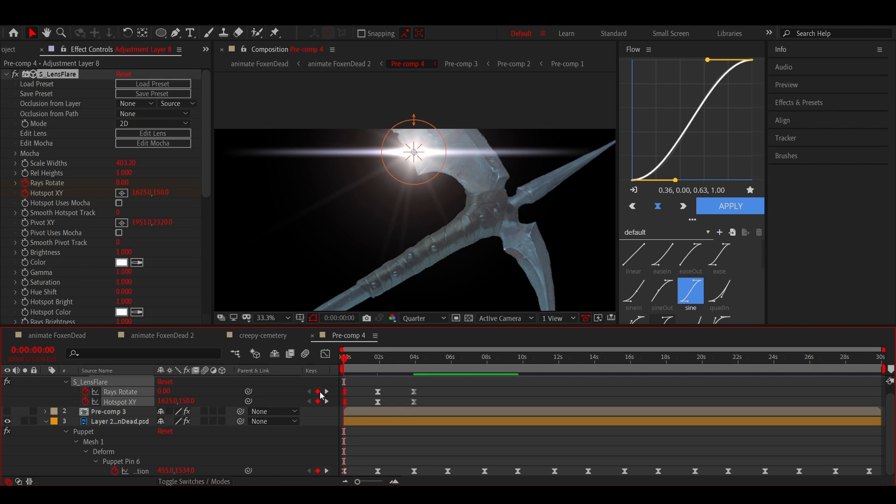
{"action": "left_click", "coordinate": [327, 392]}
{"action": "scroll", "coordinate": [327, 391], "scroll_direction": "up", "scroll_amount": 1}
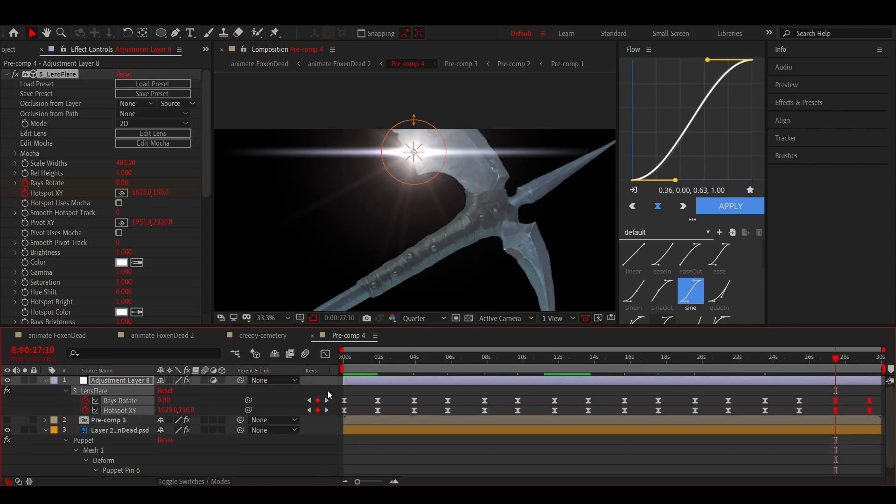
Cut the flare adjustment layer from Pre-comp 4 and paste it into the main composition directly above the character layer
{"action": "left_click", "coordinate": [573, 384]}
{"action": "key", "text": "ctrl+x"}
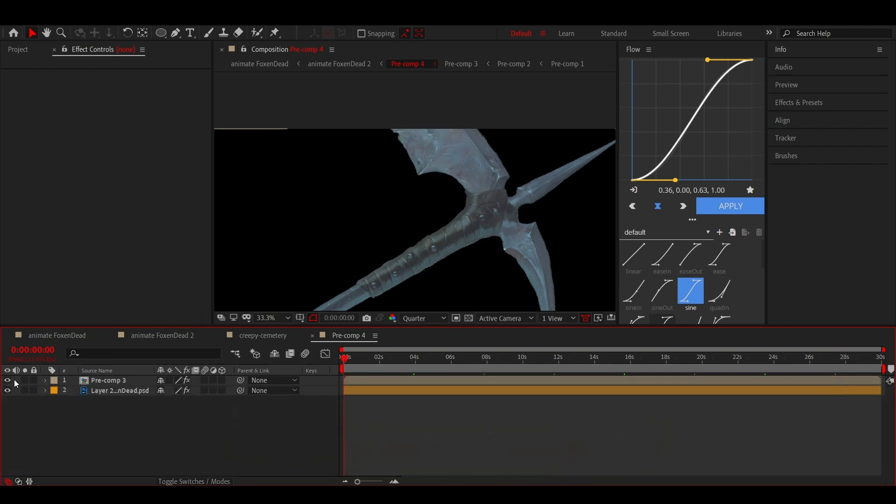
{"action": "left_click", "coordinate": [279, 68]}
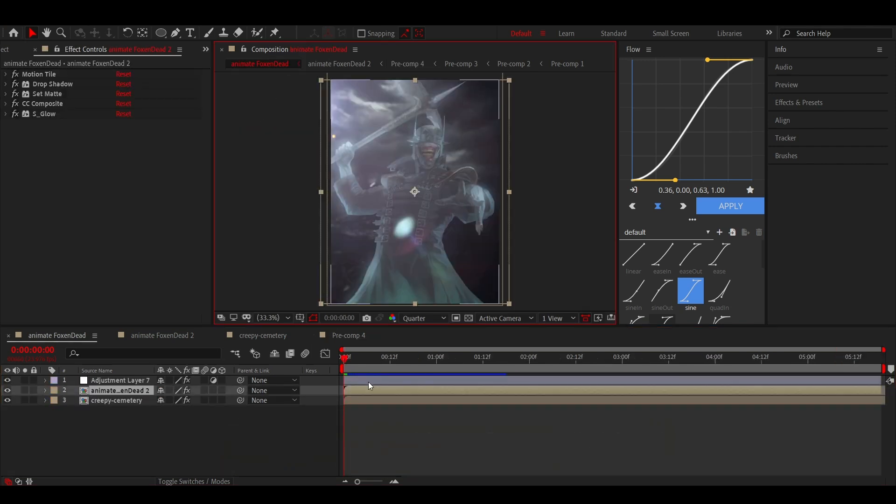
{"action": "key", "text": "ctrl+v"}
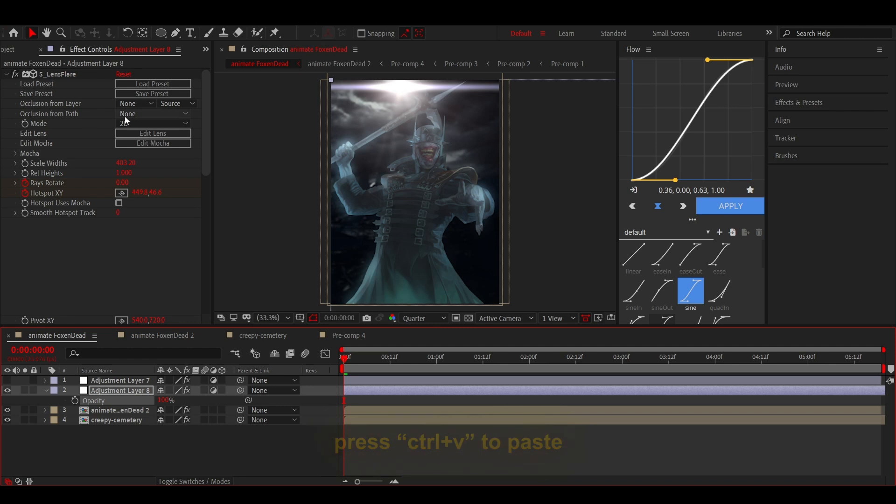
Reopen the pasted flare's lens for editing and set the White Streak brightness to 0.400
{"action": "left_click", "coordinate": [132, 133]}
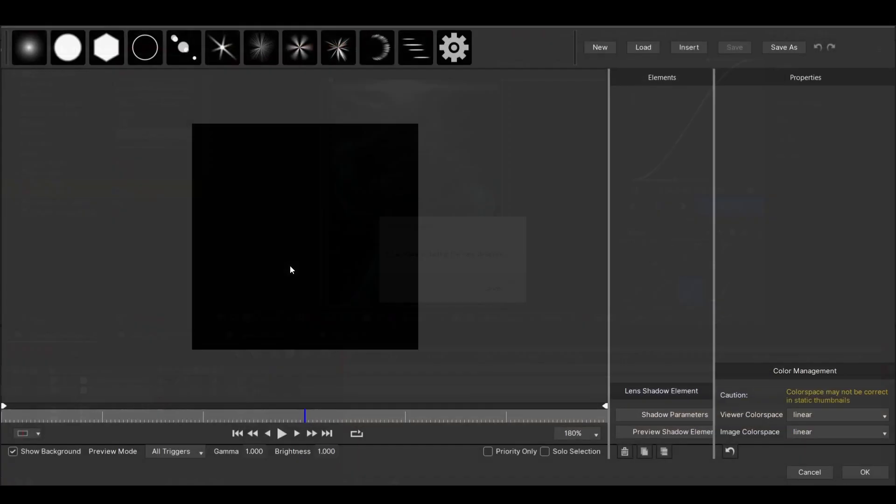
{"action": "left_click", "coordinate": [670, 129]}
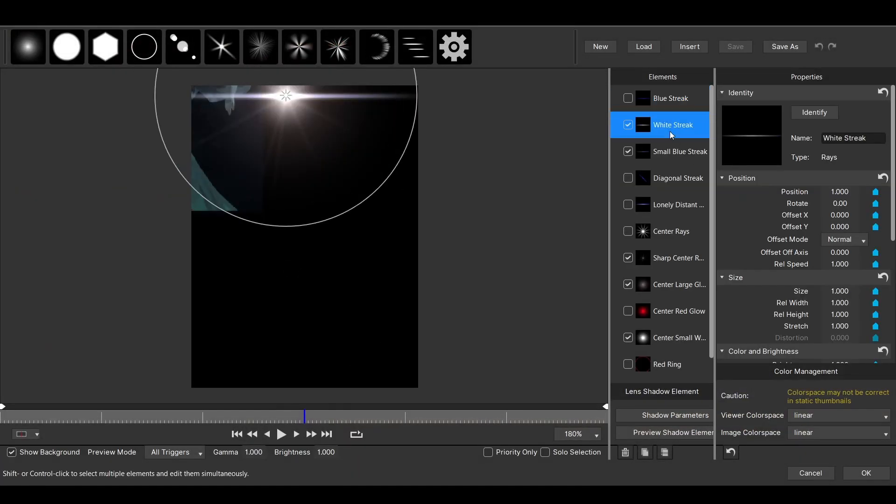
{"action": "scroll", "coordinate": [784, 252], "scroll_direction": "down", "scroll_amount": 2}
{"action": "scroll", "coordinate": [806, 274], "scroll_direction": "down", "scroll_amount": 2}
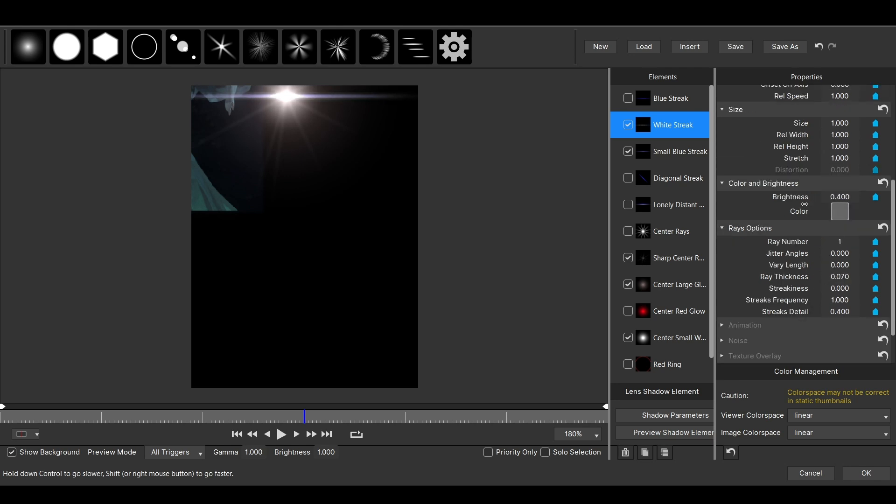
Set the brightness of the Center Large Glow element to 0.000
{"action": "left_click", "coordinate": [656, 231]}
{"action": "left_click", "coordinate": [660, 262]}
{"action": "left_click", "coordinate": [663, 285]}
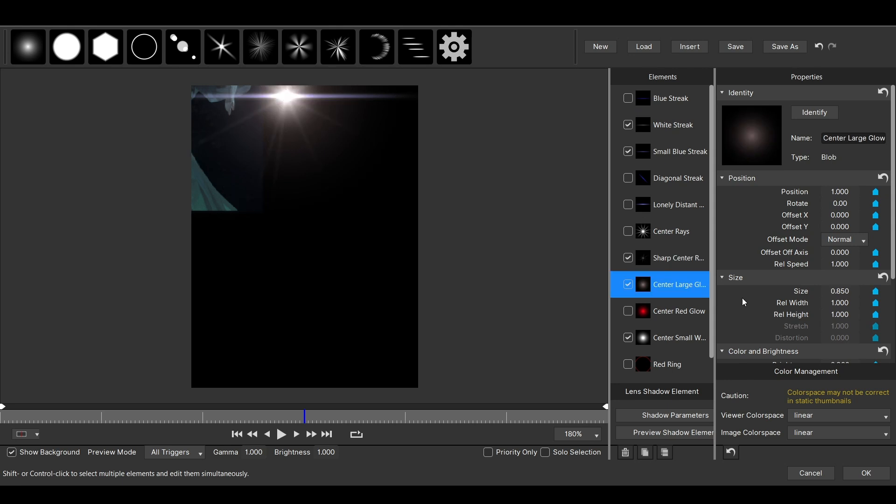
{"action": "scroll", "coordinate": [794, 304], "scroll_direction": "down", "scroll_amount": 2}
{"action": "left_click_drag", "start_coordinate": [843, 280], "coordinate": [825, 280]}
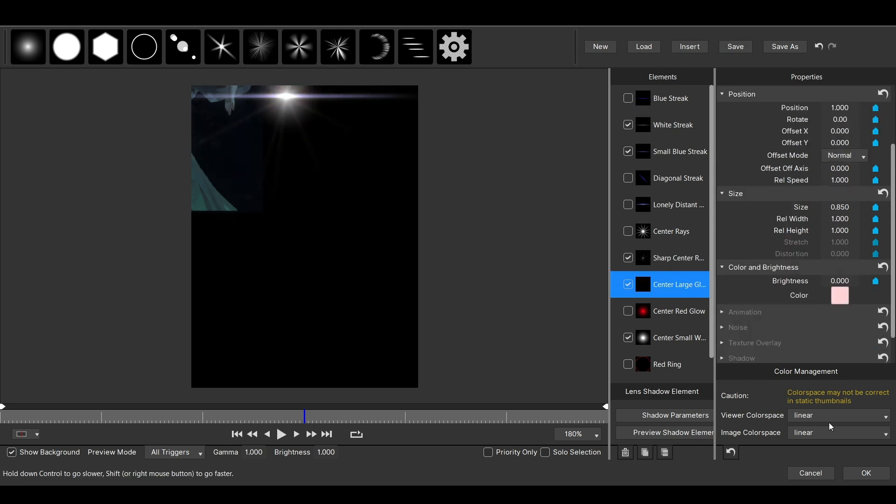
Accept the lens edits and set the opacity of the Adjustment Layer 8 flare to 35%
{"action": "left_click", "coordinate": [867, 473]}
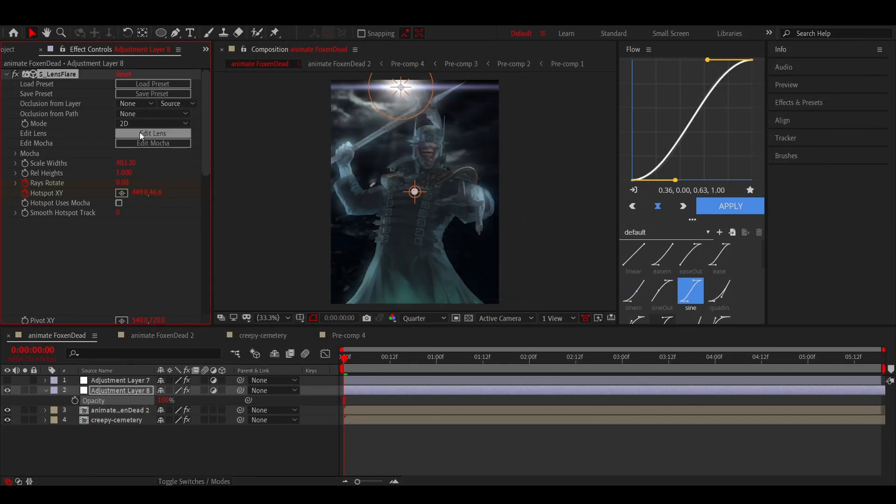
{"action": "key", "text": "t"}
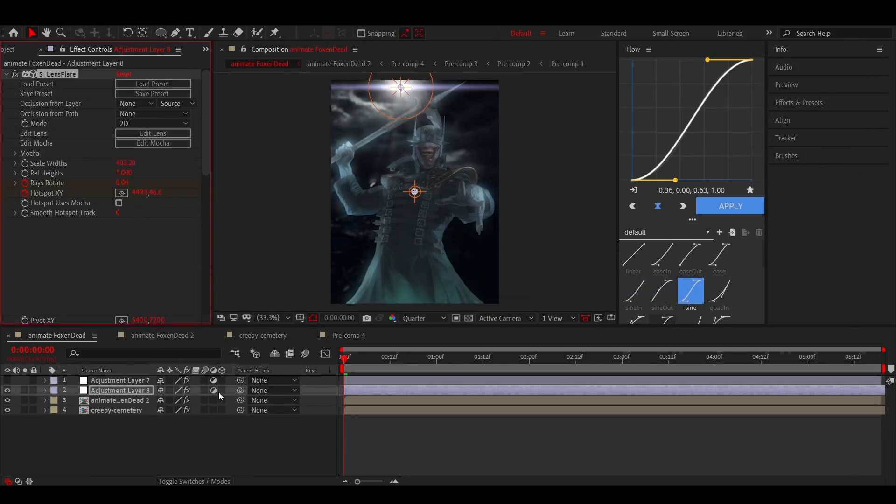
{"action": "key", "text": "t"}
{"action": "left_click", "coordinate": [168, 400]}
{"action": "type", "text": "35"}
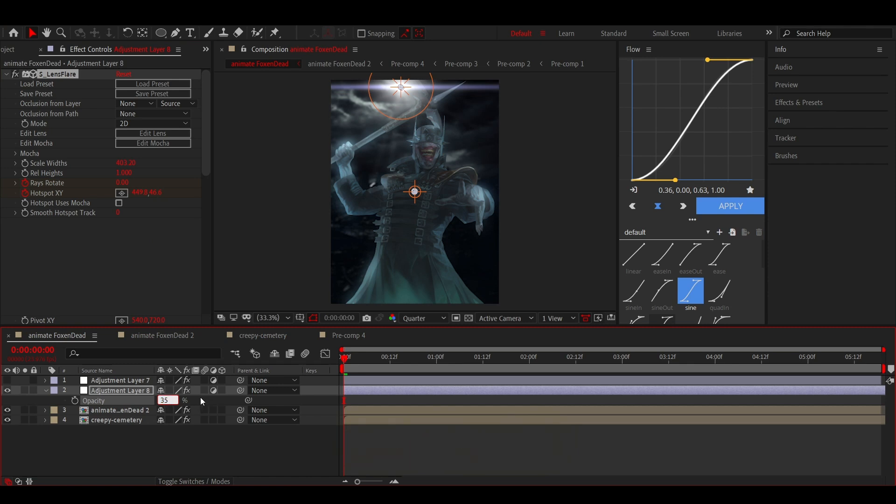
{"action": "left_click", "coordinate": [201, 398]}
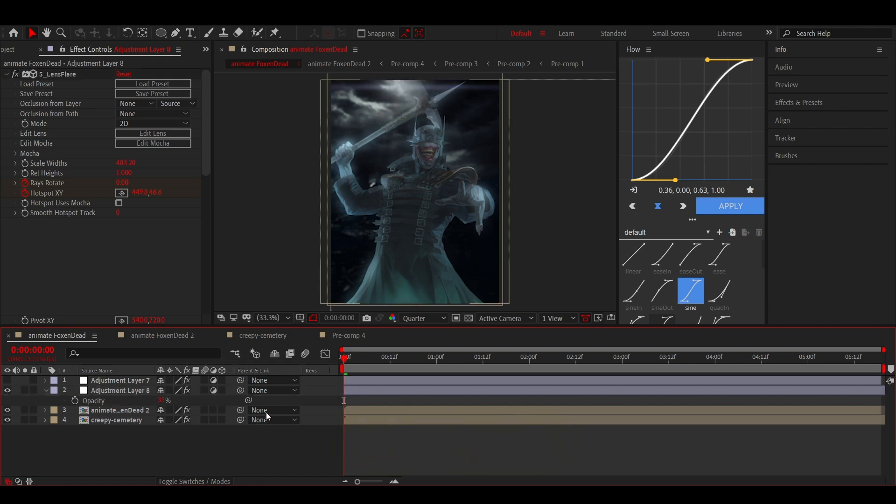
Make the Adjustment Layer 7 scene flare visible again and play both flares together from the start
{"action": "key", "text": "space"}
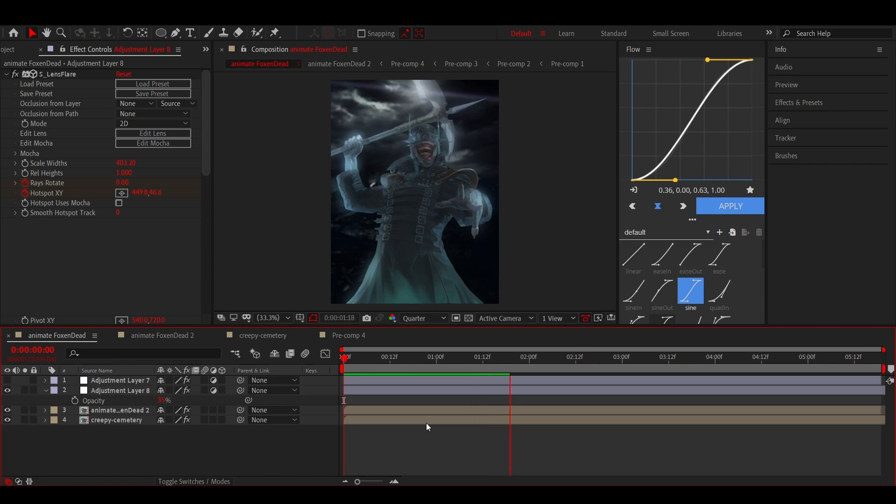
{"action": "left_click", "coordinate": [6, 381]}
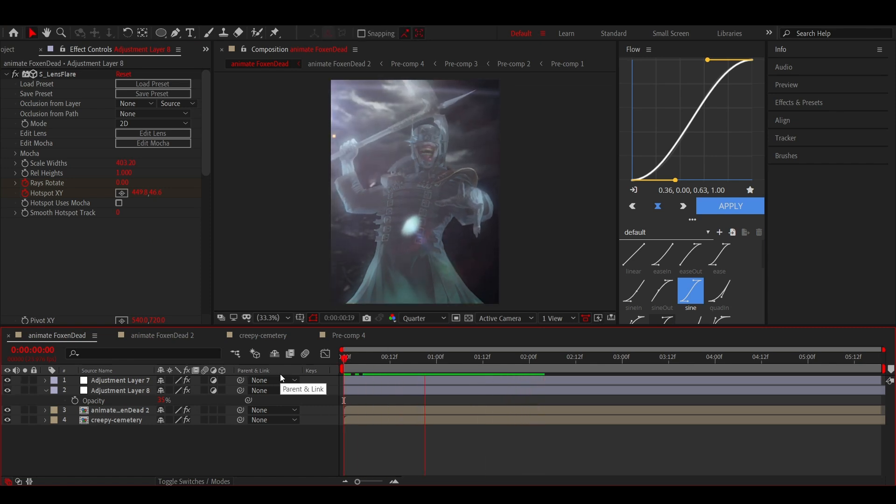
{"action": "left_click_drag", "start_coordinate": [477, 361], "coordinate": [344, 364]}
Set Scale Widths of the Adjustment Layer 8 lens flare to 296.87 and preview the animation from the first frame
{"action": "left_click", "coordinate": [365, 393]}
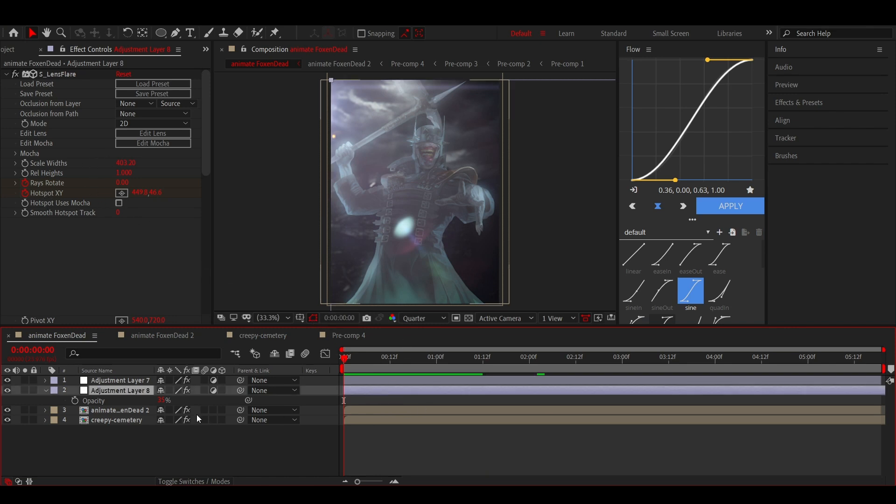
{"action": "left_click", "coordinate": [9, 390]}
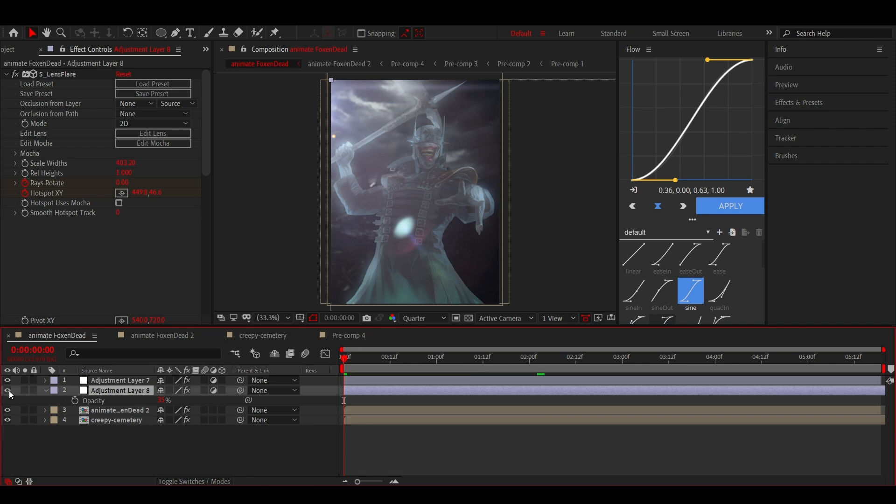
{"action": "left_click", "coordinate": [61, 74]}
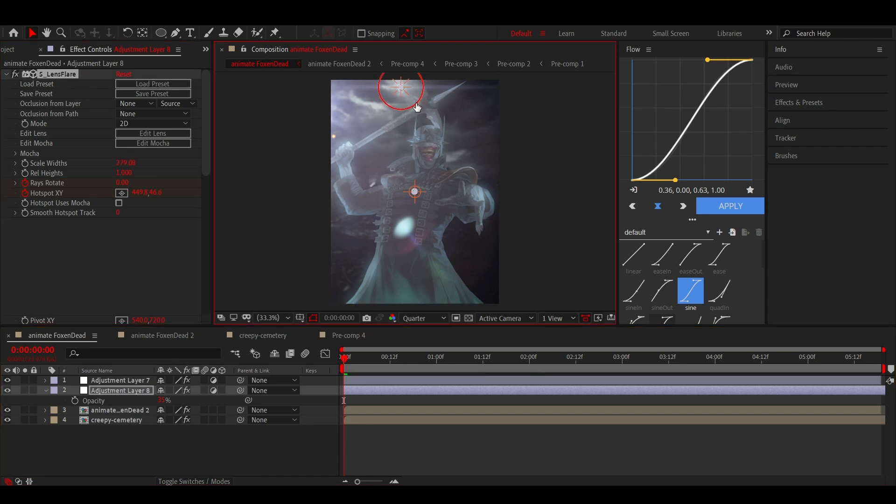
{"action": "key", "text": "space"}
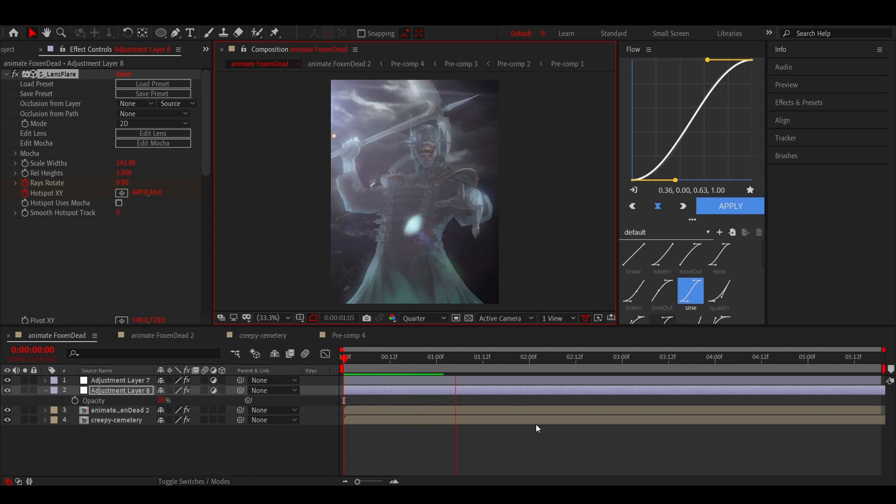
{"action": "key", "text": "space"}
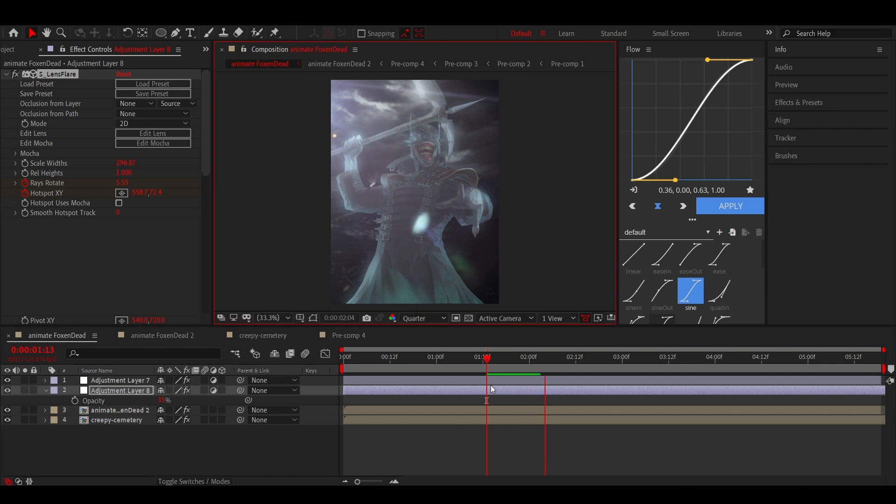
{"action": "left_click_drag", "start_coordinate": [415, 360], "coordinate": [304, 359]}
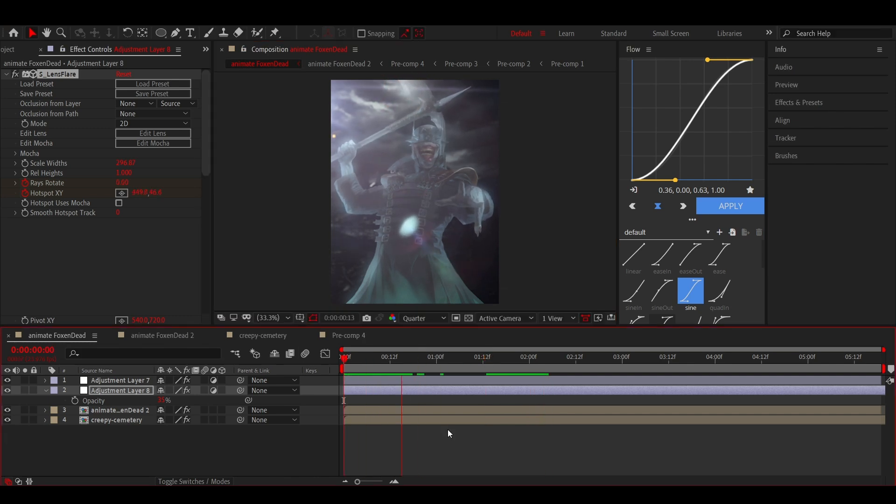
{"action": "left_click", "coordinate": [440, 441]}
{"action": "key", "text": "u"}
{"action": "key", "text": "u"}
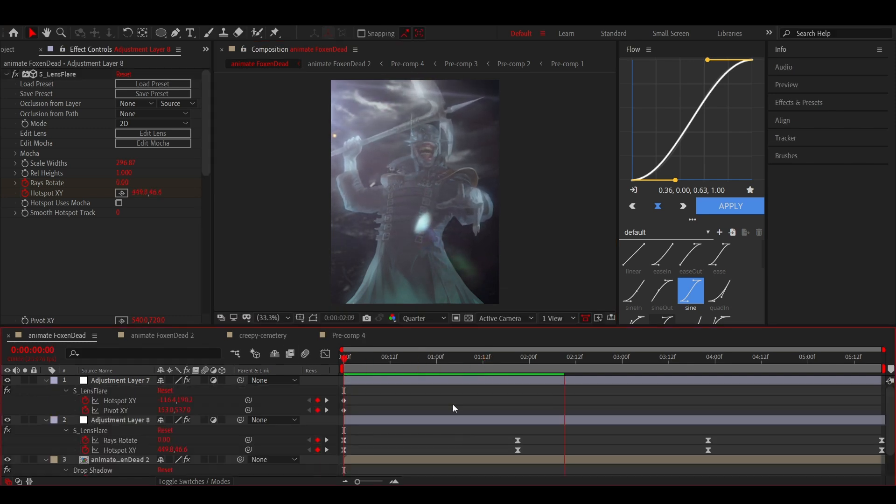
{"action": "left_click_drag", "start_coordinate": [469, 361], "coordinate": [340, 367]}
{"action": "key", "text": "space"}
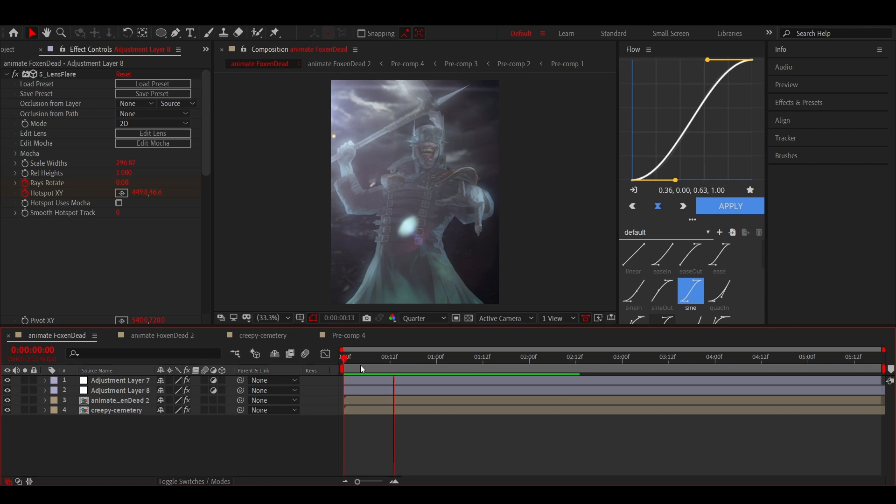
Add the imported fire sparks particle video to the main composition, between the character layer and the flare adjustment layers
{"action": "left_click", "coordinate": [367, 401]}
{"action": "left_click", "coordinate": [149, 153]}
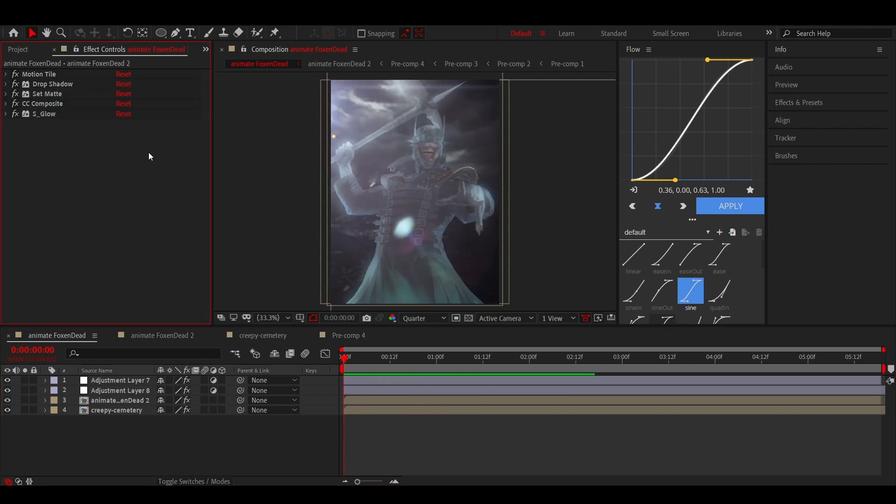
{"action": "left_click", "coordinate": [23, 51]}
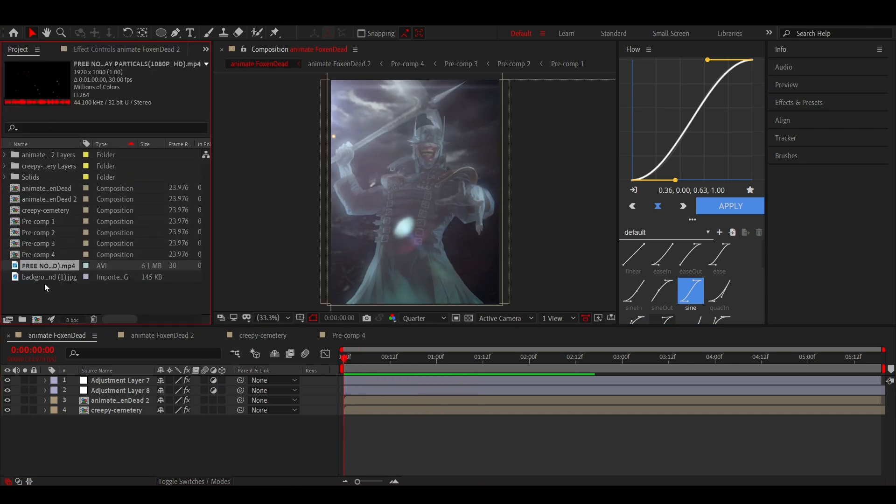
{"action": "left_click_drag", "start_coordinate": [134, 410], "coordinate": [121, 391]}
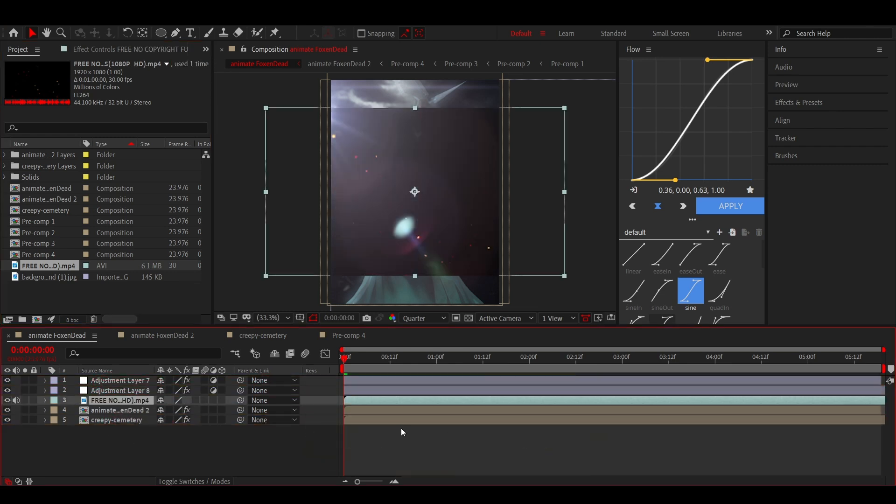
Scale the sparks video up to fill the frame height, shift its position to 1260, 720 and preview it
{"action": "key", "text": "s"}
{"action": "left_click_drag", "start_coordinate": [178, 413], "coordinate": [196, 411]}
{"action": "key", "text": "p"}
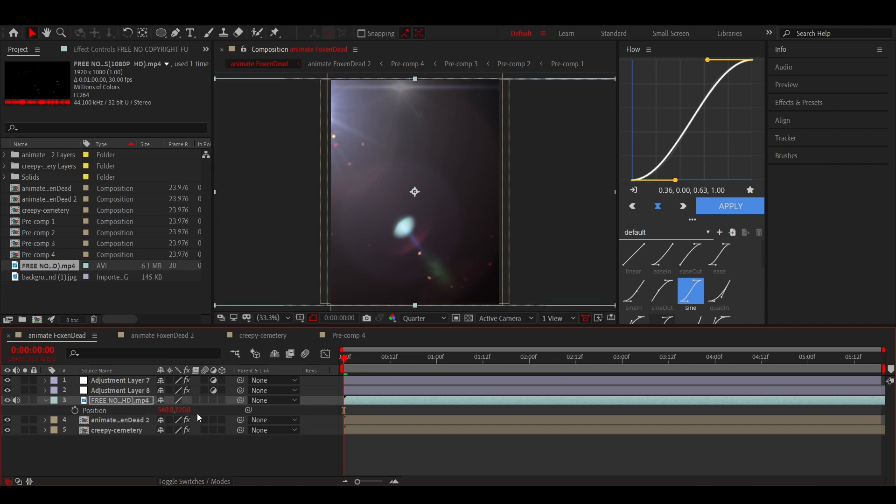
{"action": "left_click_drag", "start_coordinate": [396, 413], "coordinate": [578, 408]}
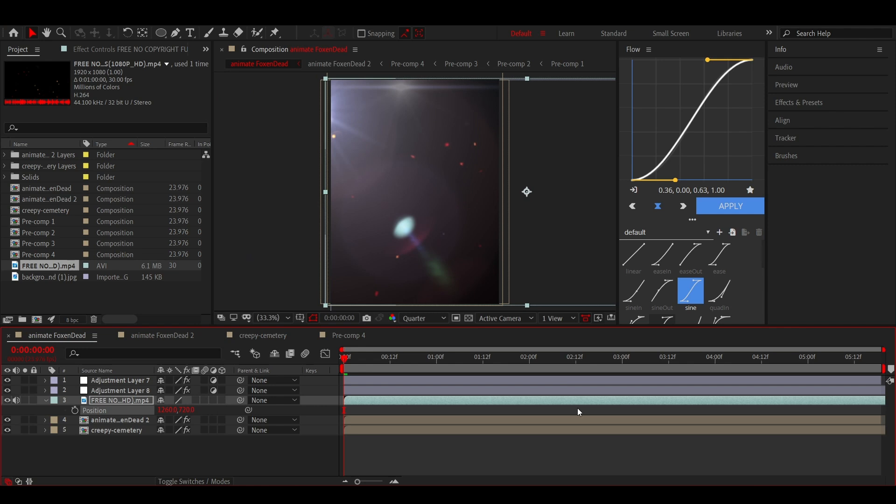
{"action": "key", "text": "space"}
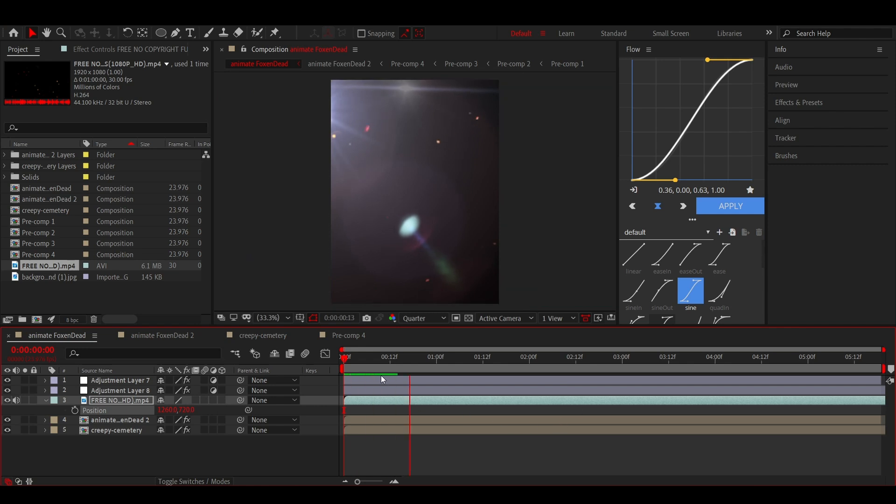
{"action": "key", "text": "space"}
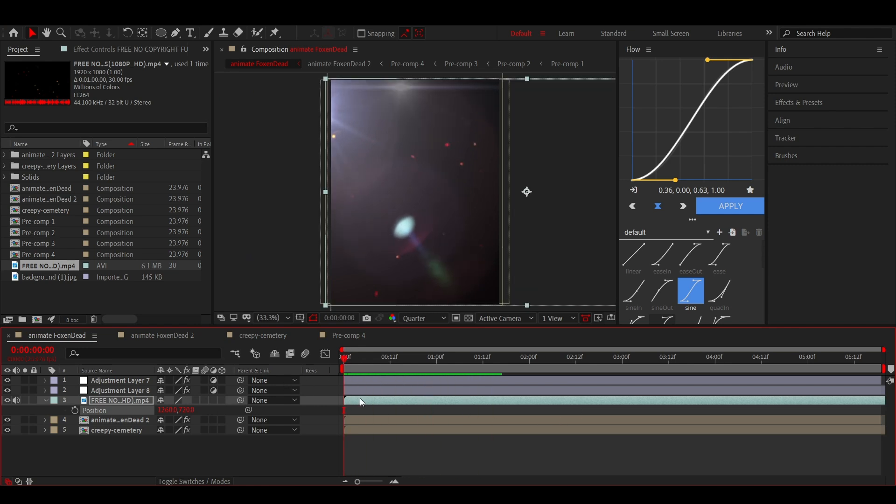
Set the blending mode of the sparks video layer to Screen
{"action": "right_click", "coordinate": [360, 400]}
{"action": "mouse_move", "coordinate": [420, 232]}
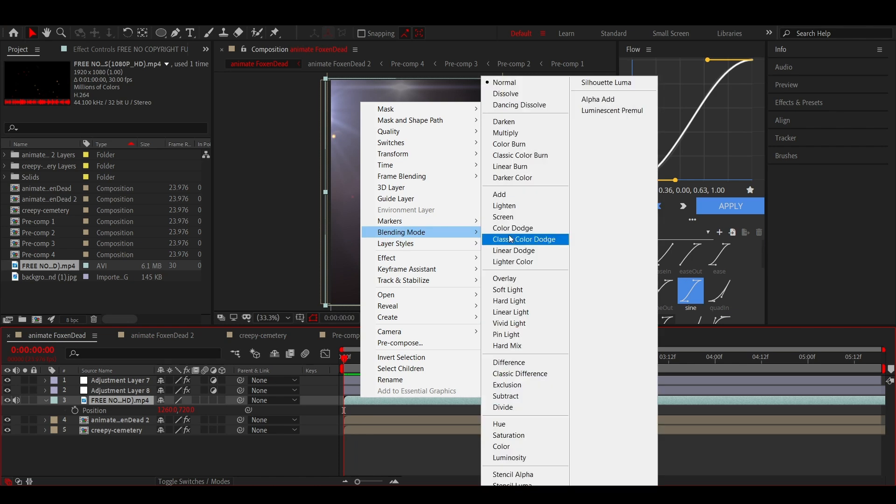
{"action": "left_click", "coordinate": [512, 217]}
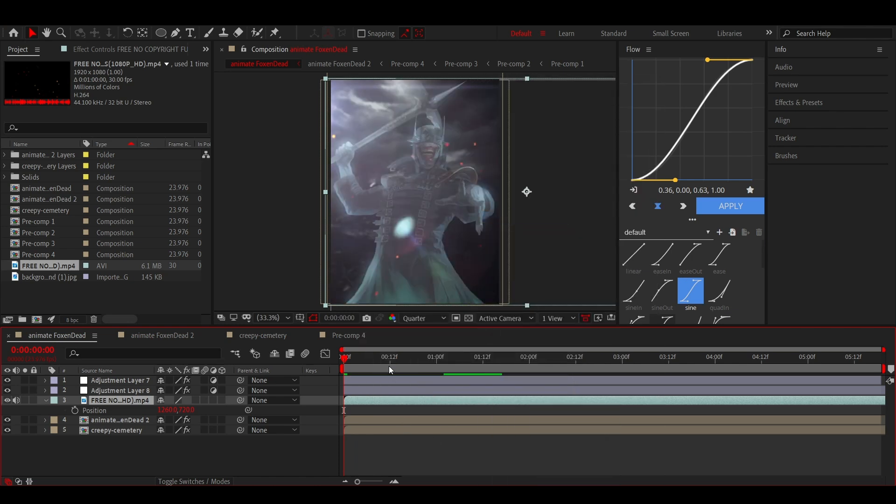
Apply Deep Glow to the sparks layer with Radius 250 and Exposure 2
{"action": "key", "text": "ctrl+space"}
{"action": "type", "text": "de"}
{"action": "left_click", "coordinate": [340, 370]}
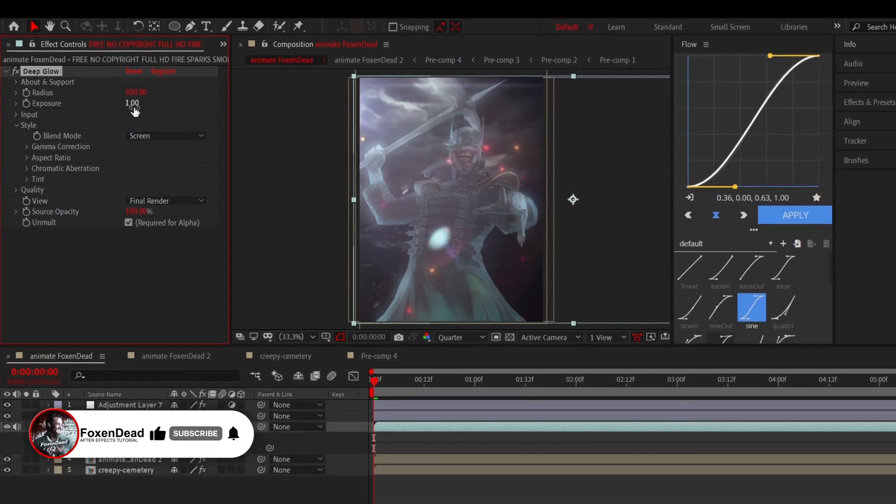
{"action": "left_click", "coordinate": [136, 92]}
{"action": "type", "text": "250"}
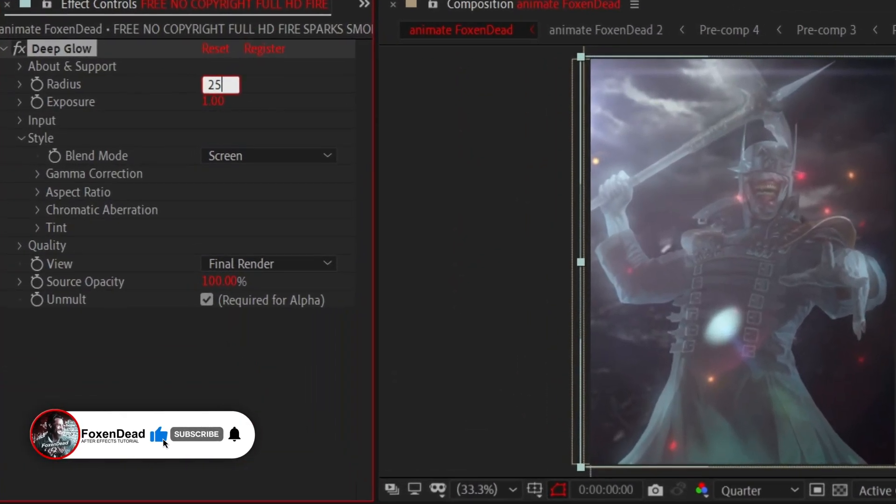
{"action": "key", "text": "Tab"}
{"action": "type", "text": "2"}
{"action": "left_click", "coordinate": [281, 100]}
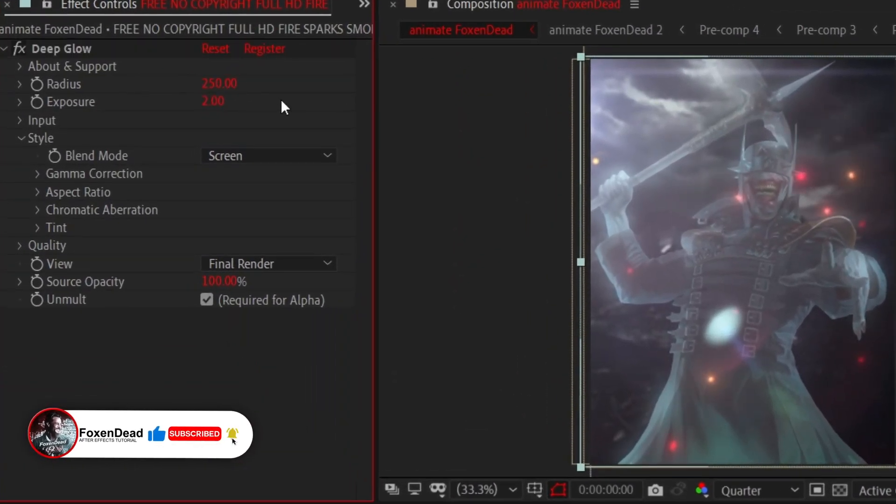
Play back the composition from the start to check the glowing sparks and the layers' keyframed properties
{"action": "key", "text": "space"}
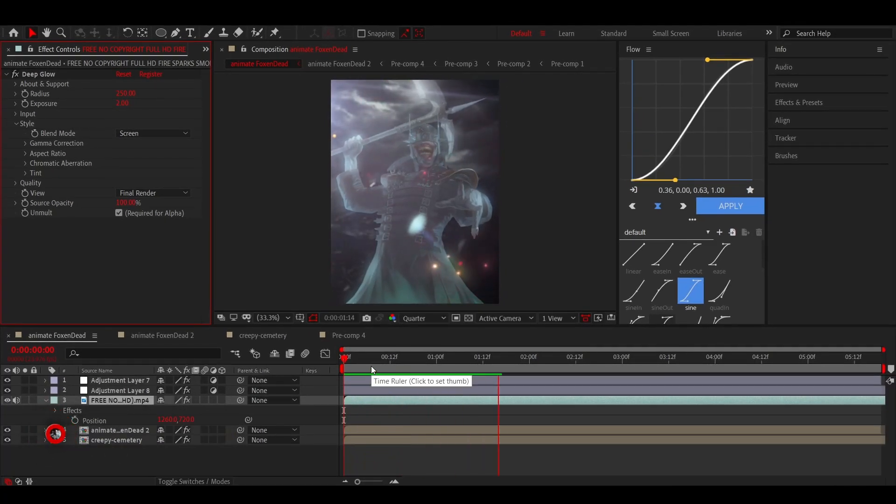
{"action": "left_click_drag", "start_coordinate": [371, 366], "coordinate": [316, 369]}
{"action": "key", "text": "space"}
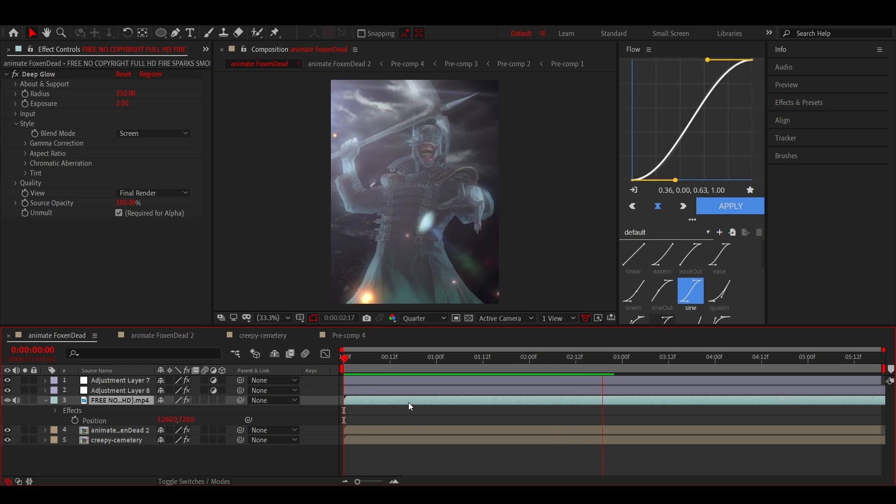
{"action": "key", "text": "space"}
{"action": "key", "text": "space"}
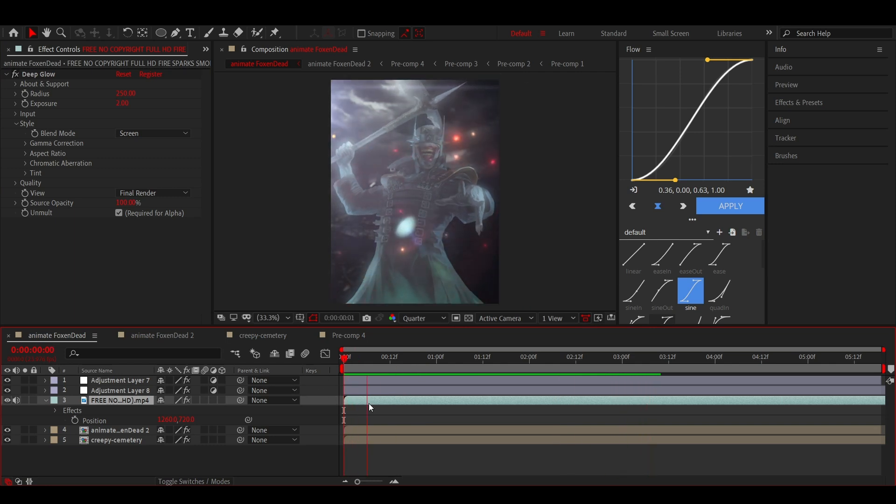
{"action": "left_click", "coordinate": [380, 368]}
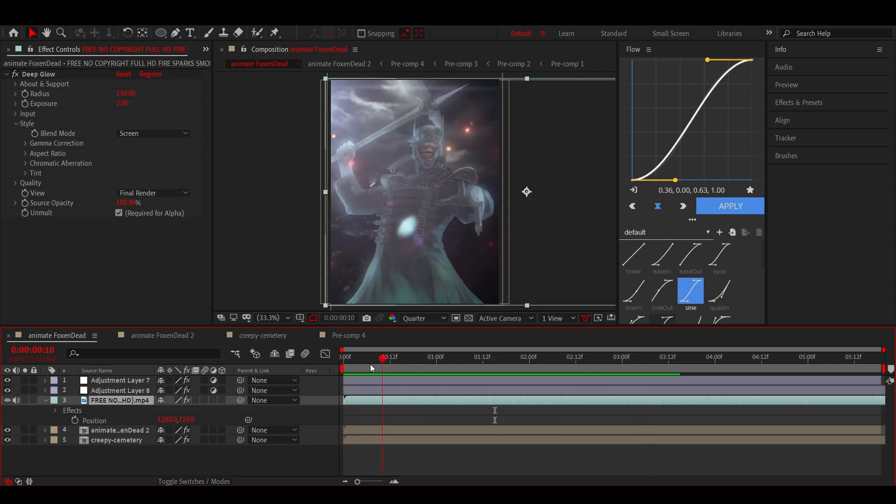
{"action": "left_click_drag", "start_coordinate": [370, 364], "coordinate": [343, 366]}
{"action": "left_click", "coordinate": [355, 412]}
{"action": "key", "text": "u"}
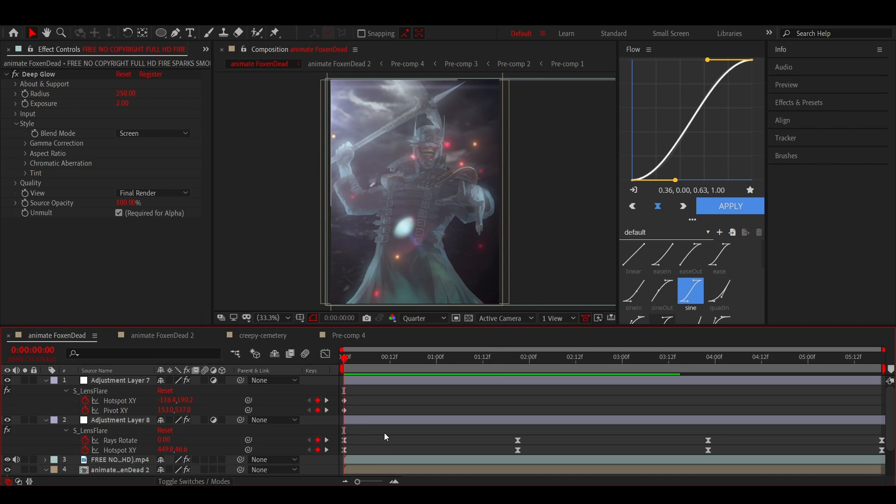
{"action": "key", "text": "u"}
Add a new adjustment layer above all other layers for the color correction
{"action": "right_click", "coordinate": [296, 425]}
{"action": "left_click", "coordinate": [325, 446]}
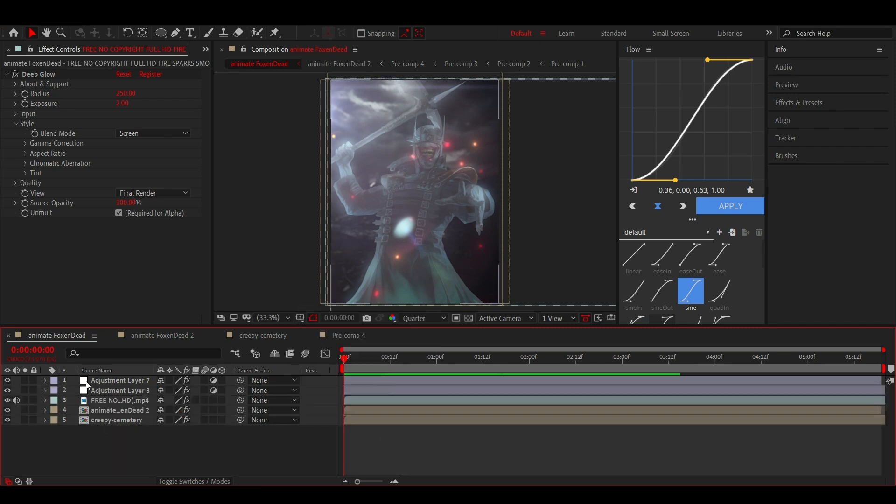
{"action": "left_click", "coordinate": [117, 381]}
{"action": "left_click", "coordinate": [196, 448]}
{"action": "right_click", "coordinate": [216, 449]}
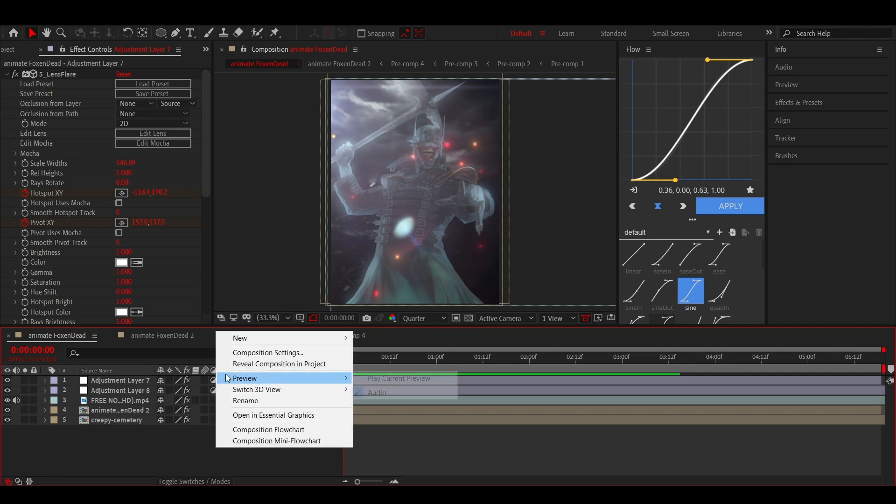
{"action": "mouse_move", "coordinate": [254, 339]}
{"action": "left_click", "coordinate": [395, 419]}
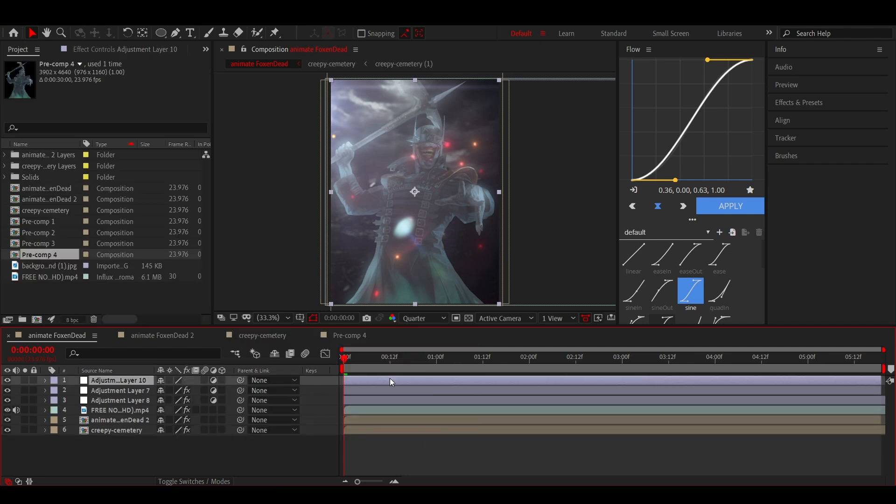
{"action": "left_click", "coordinate": [439, 465]}
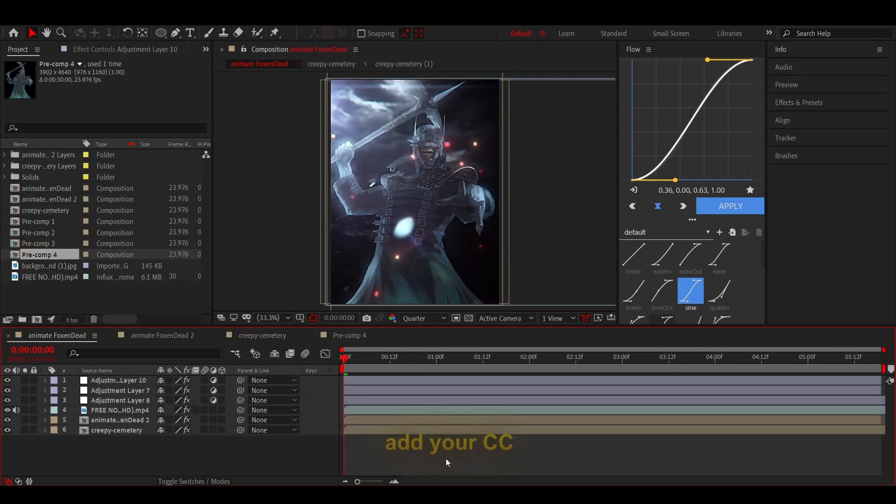